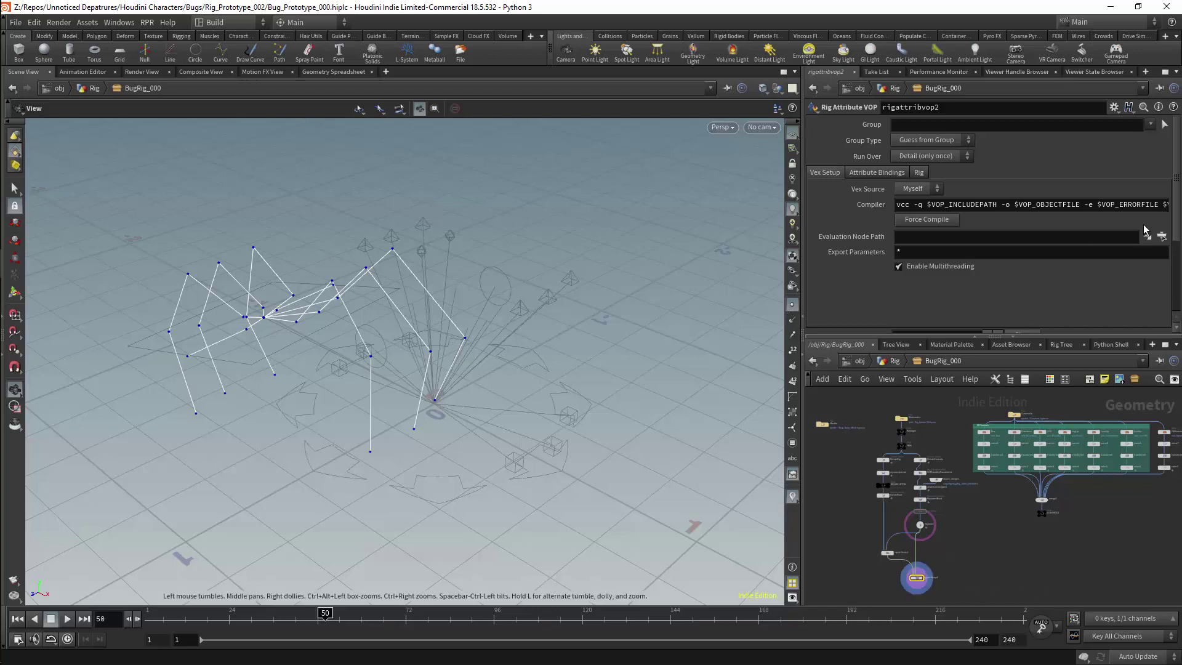
Step: Open rigattribvop2's parameters in a separate floating window and place it over the viewport's left side, keeping the rig visible beside it
{"action": "scroll", "coordinate": [1177, 262], "scroll_direction": "down", "scroll_amount": 2}
{"action": "scroll", "coordinate": [1177, 262], "scroll_direction": "down", "scroll_amount": 3}
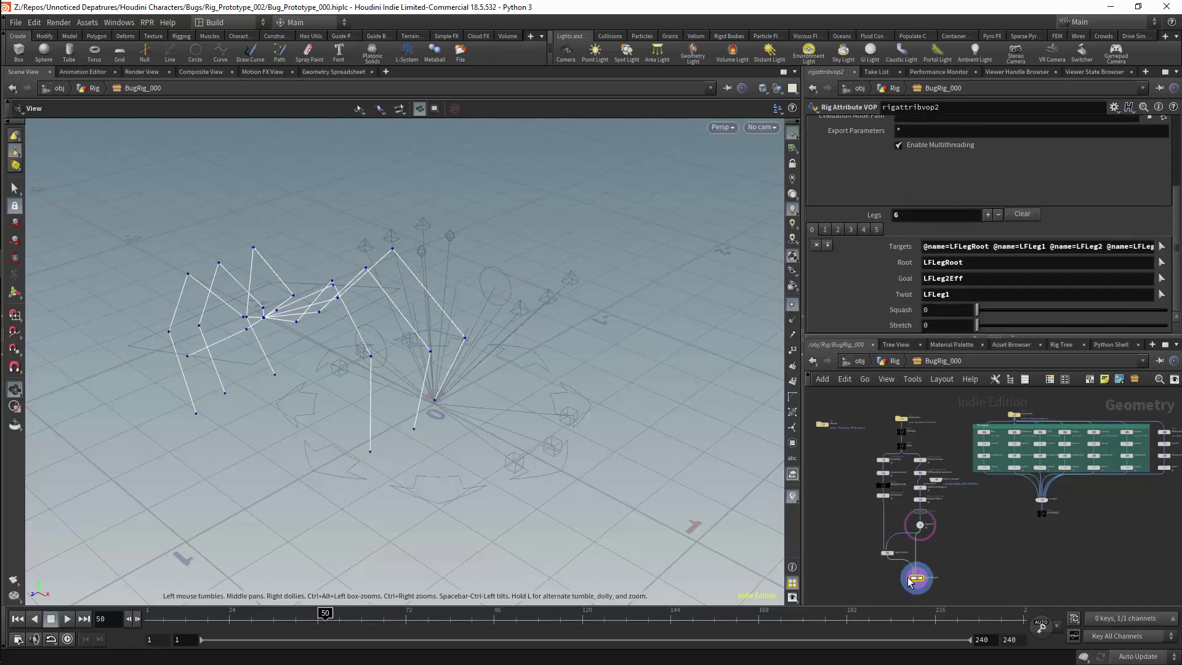
{"action": "right_click", "coordinate": [916, 577]}
{"action": "mouse_move", "coordinate": [960, 485]}
{"action": "left_click", "coordinate": [1053, 485]}
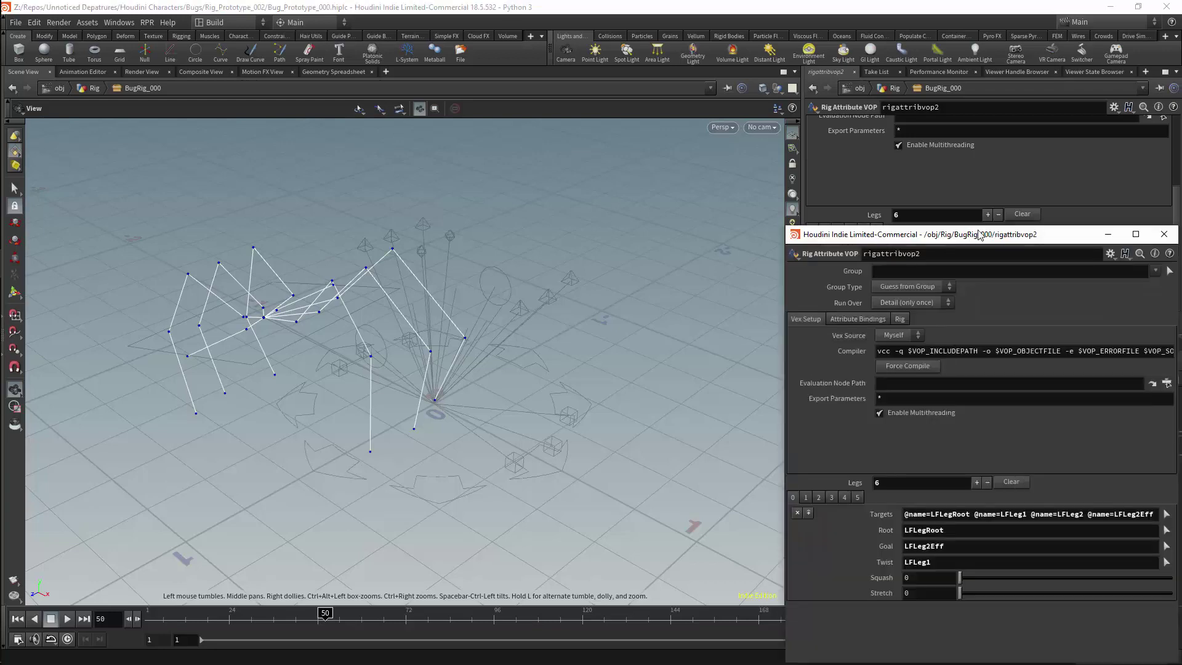
{"action": "left_click_drag", "start_coordinate": [981, 242], "coordinate": [237, 199]}
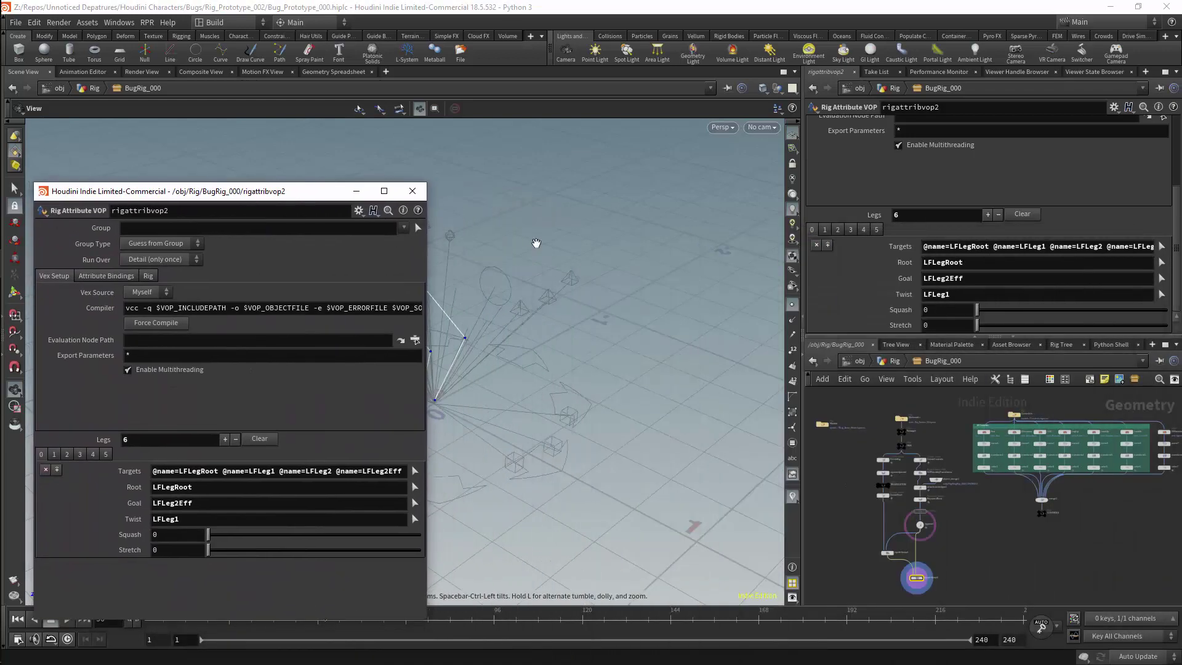
{"action": "middle_click_drag", "start_coordinate": [712, 257], "coordinate": [583, 353]}
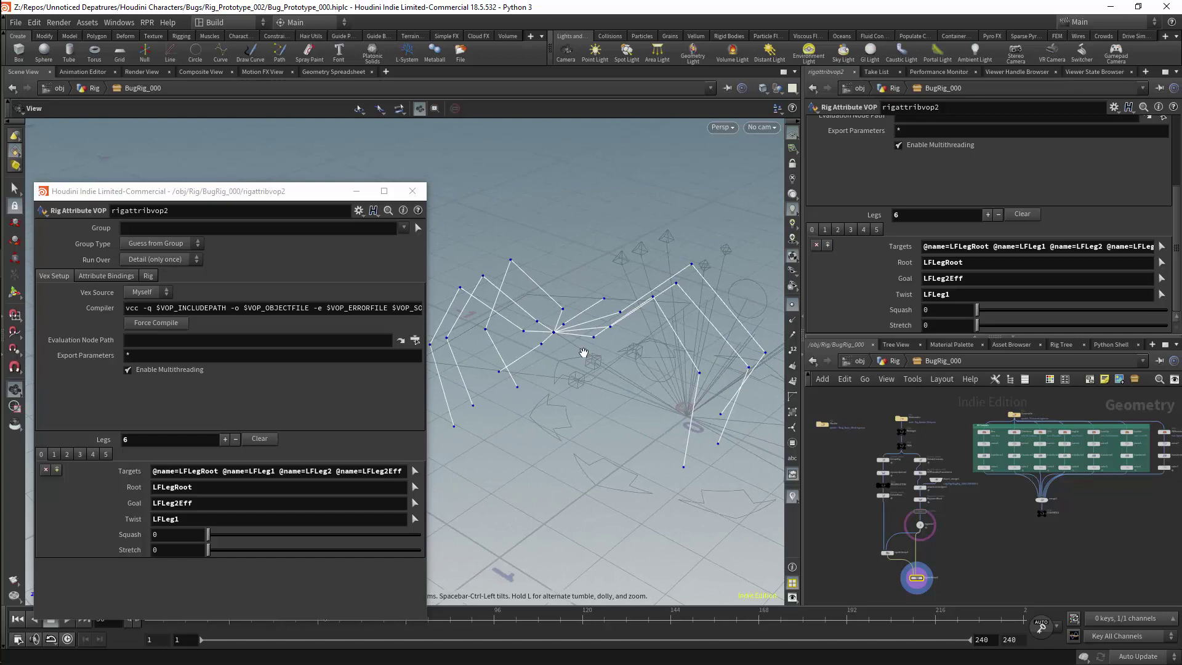
{"action": "left_click_drag", "start_coordinate": [283, 192], "coordinate": [253, 188]}
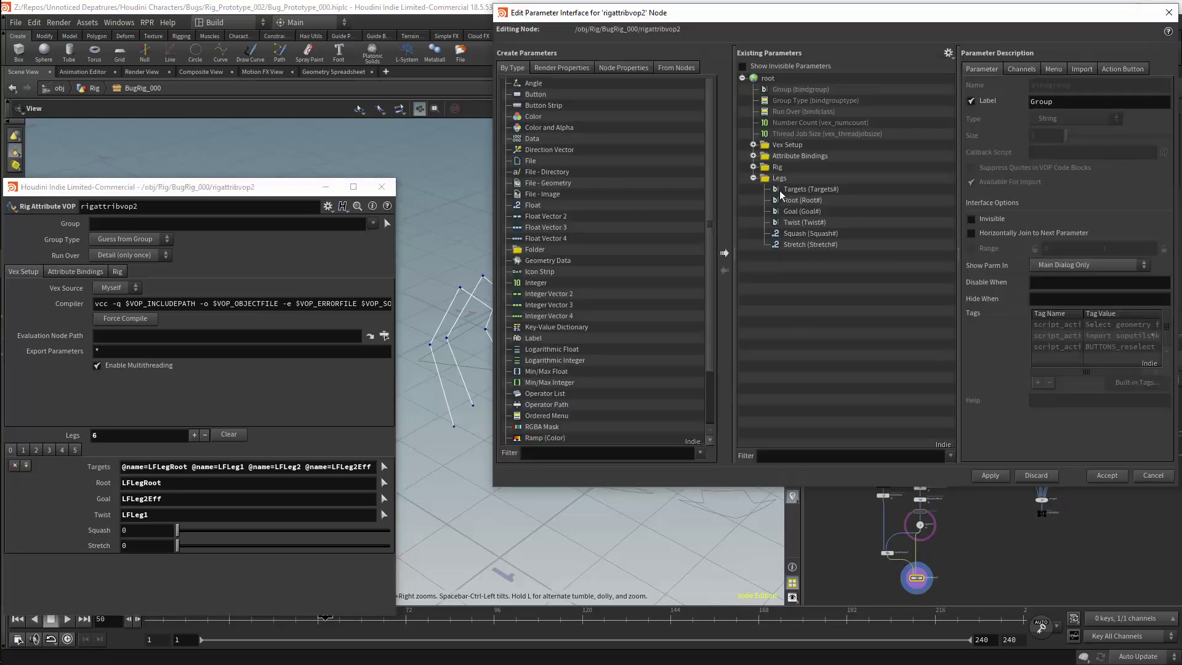
Step: Examine the Legs multiparm folder's type options and the Targets parameter's name in the parameter interface editor, closing it without changes
{"action": "left_click", "coordinate": [787, 179]}
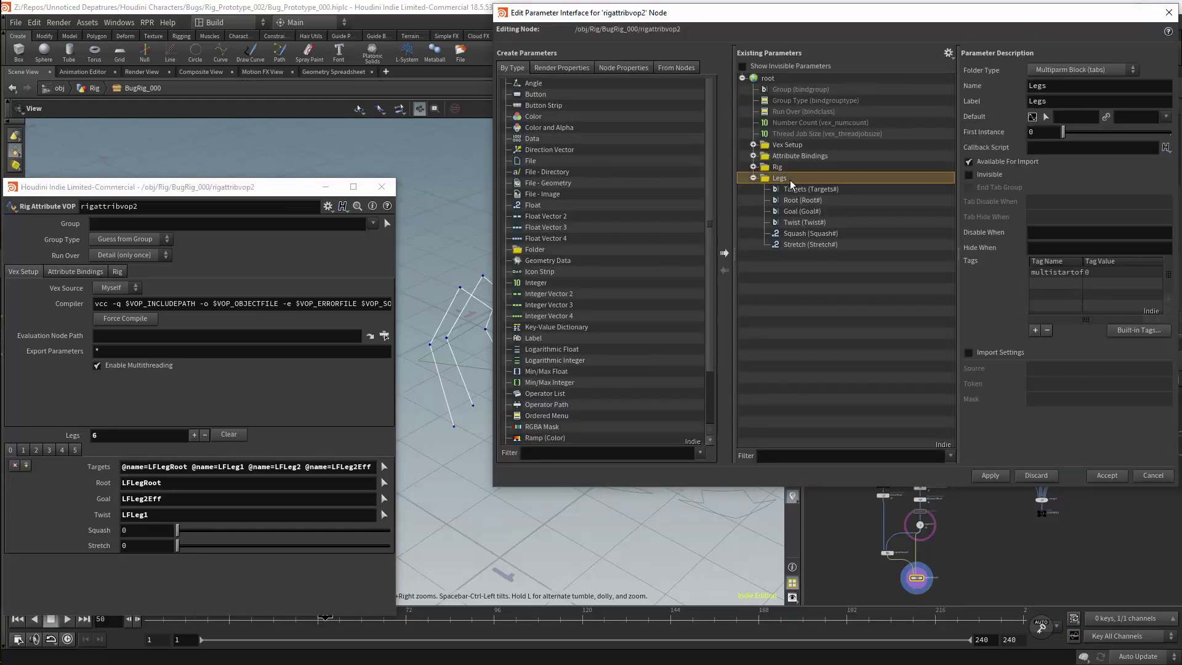
{"action": "left_click", "coordinate": [1099, 71]}
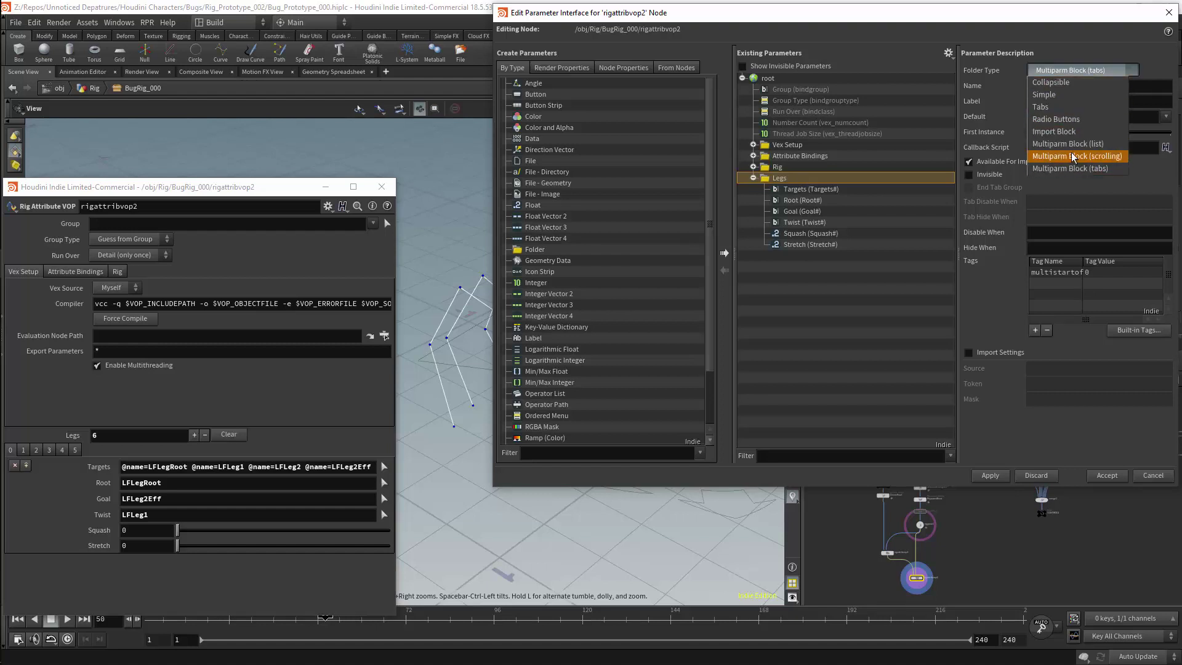
{"action": "left_click", "coordinate": [1104, 51]}
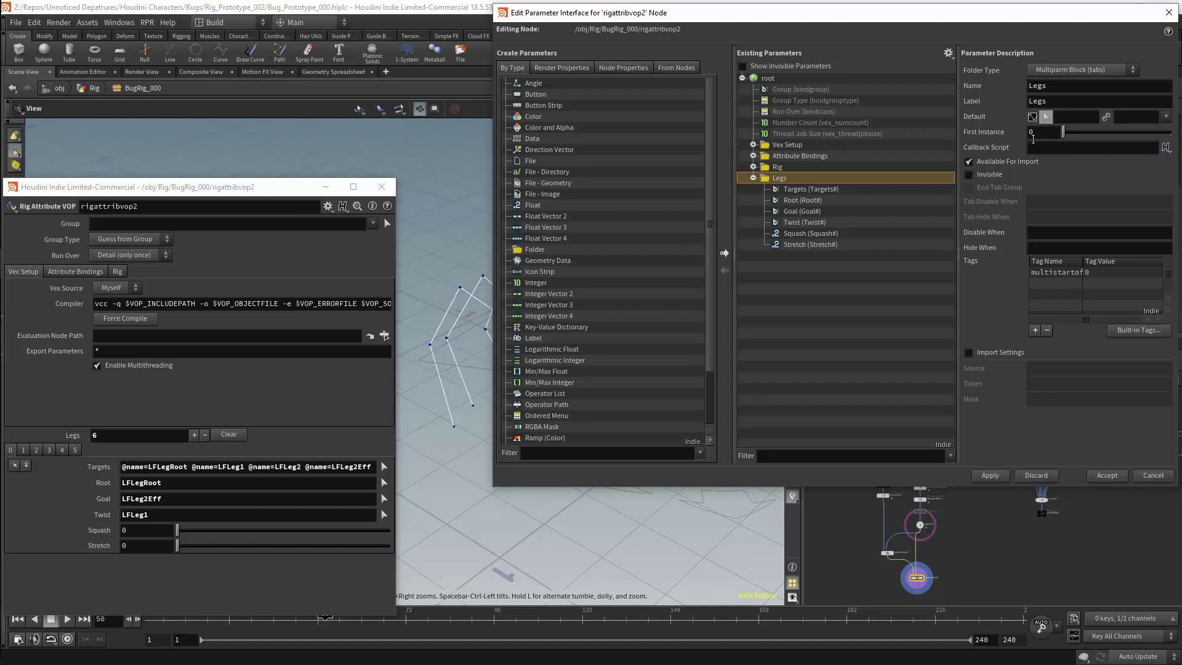
{"action": "left_click", "coordinate": [816, 191]}
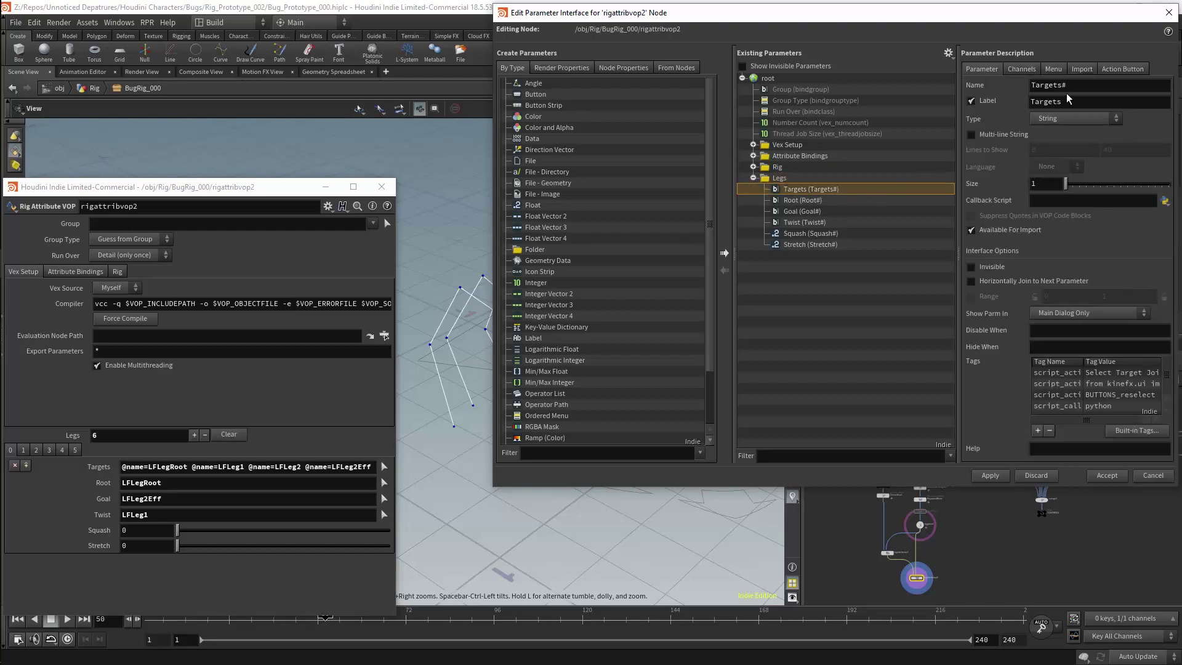
{"action": "left_click", "coordinate": [1028, 88]}
{"action": "left_click", "coordinate": [1146, 479]}
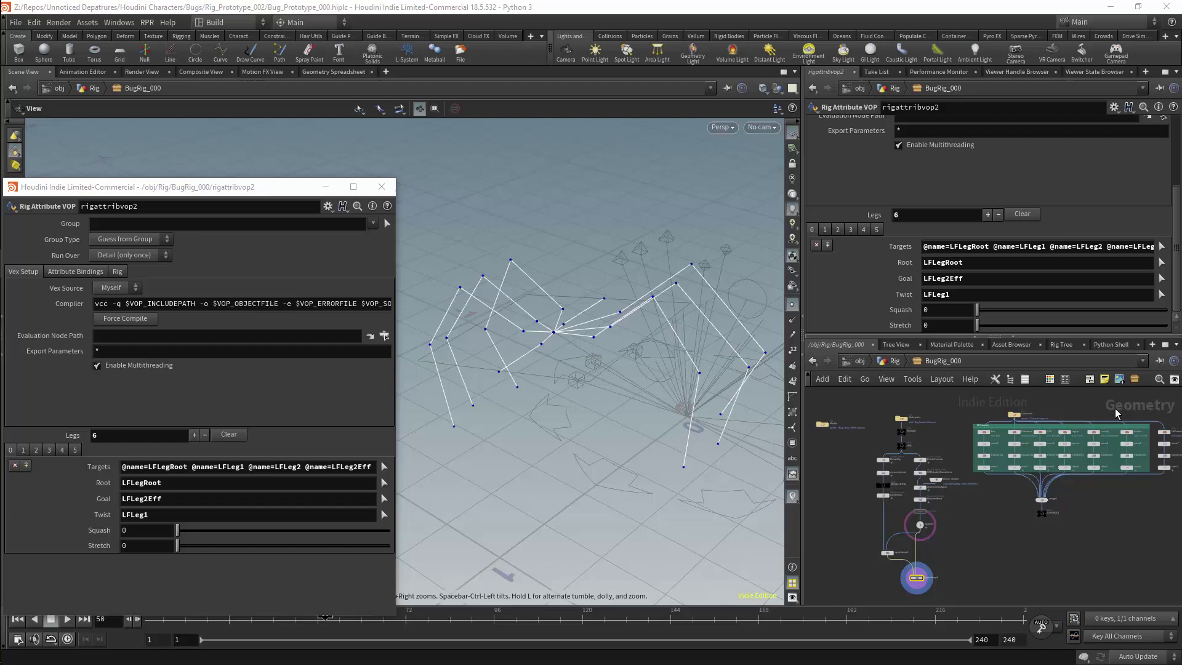
Step: Enter rigattribvop2's VOP network and add an Inline Code node to the left of solveik1
{"action": "scroll", "coordinate": [977, 566], "scroll_direction": "up", "scroll_amount": 4}
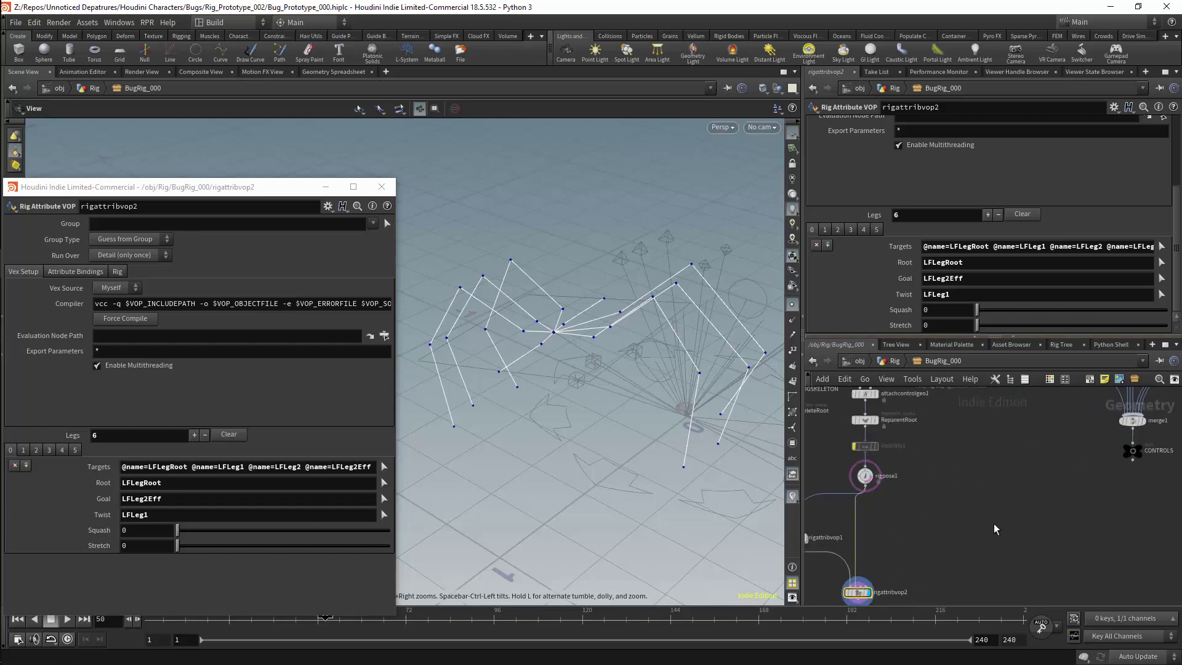
{"action": "middle_click_drag", "start_coordinate": [994, 524], "coordinate": [1072, 444]}
{"action": "double_click", "coordinate": [940, 512]}
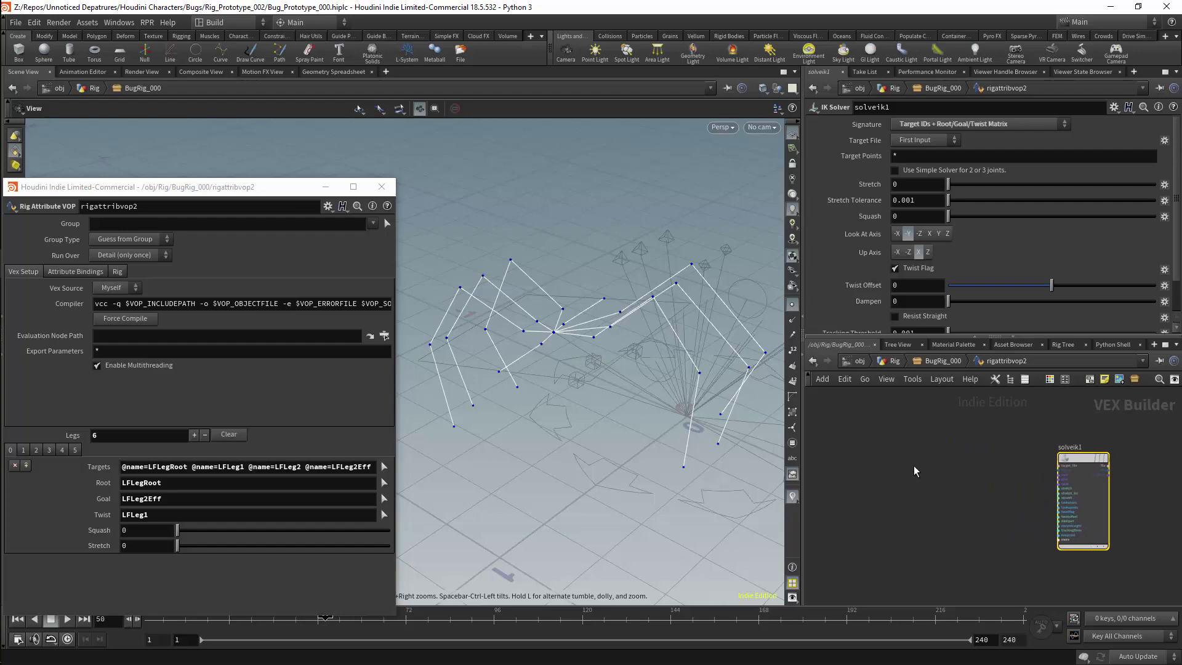
{"action": "key", "text": "Tab"}
{"action": "type", "text": "inl"}
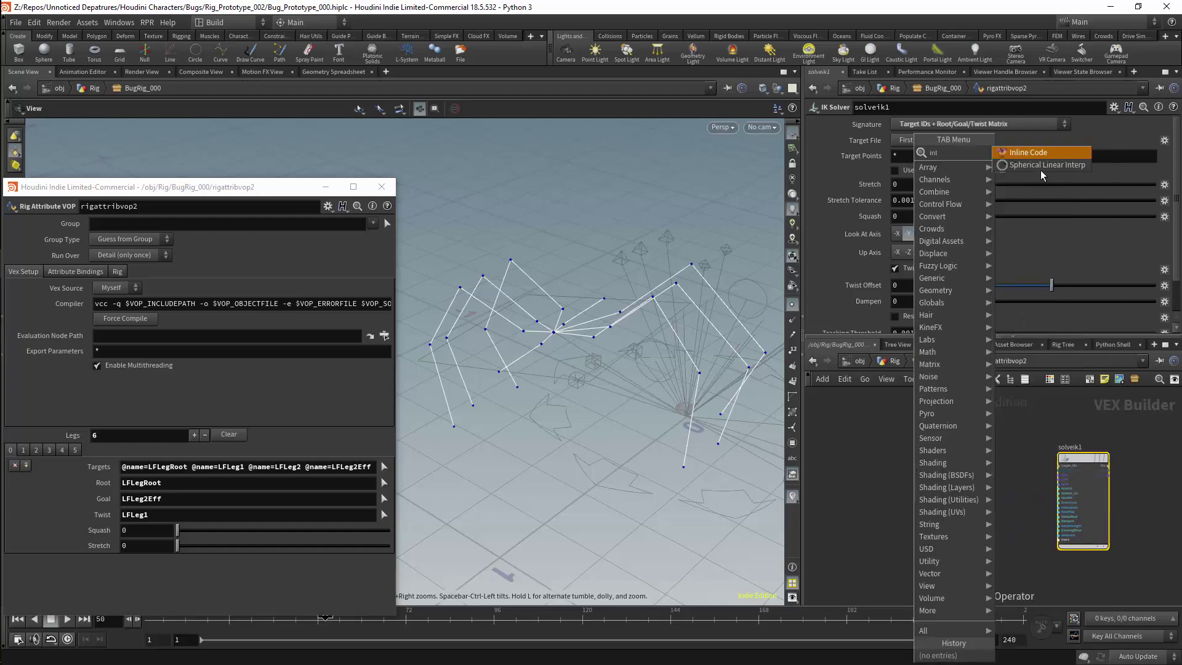
{"action": "left_click", "coordinate": [1033, 158]}
{"action": "left_click", "coordinate": [884, 490]}
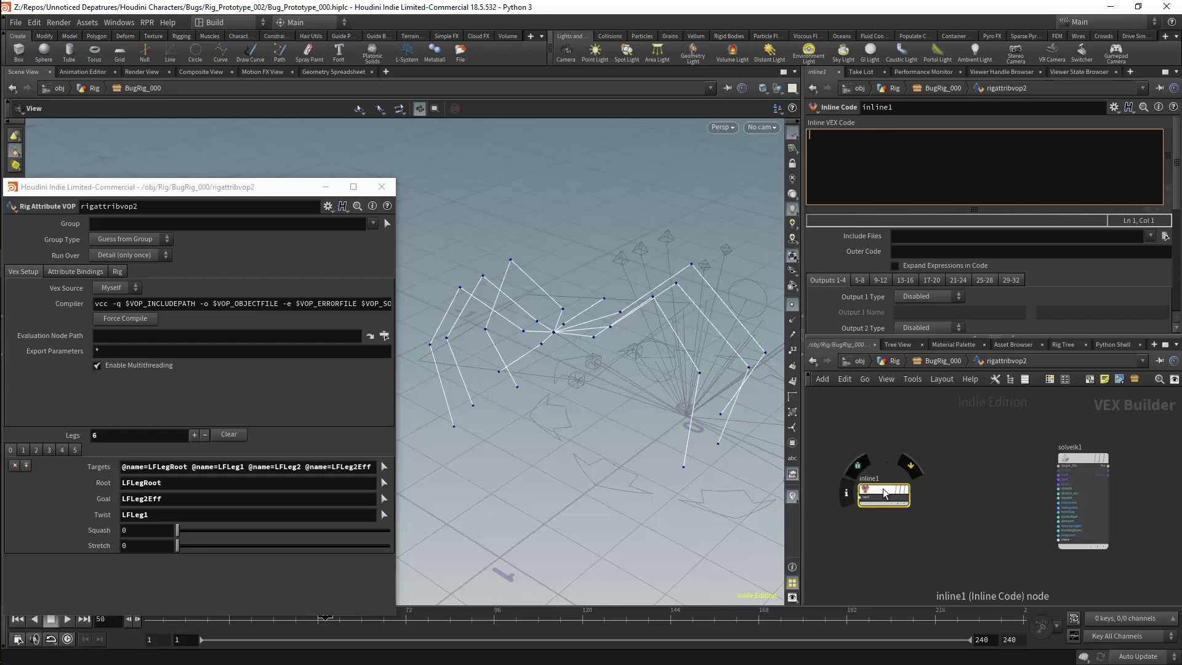
{"action": "left_click_drag", "start_coordinate": [887, 494], "coordinate": [879, 490]}
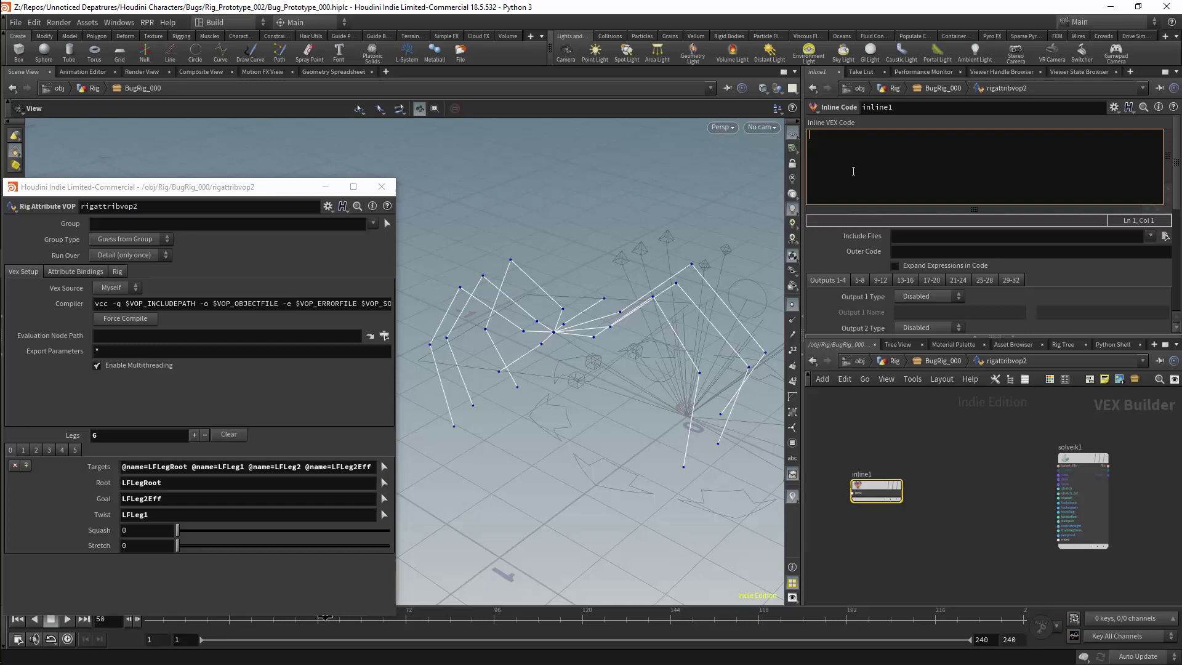
Step: Write the inline VEX code $count = chi("Legs"); to read the number of legs
{"action": "type", "text": "$count ="}
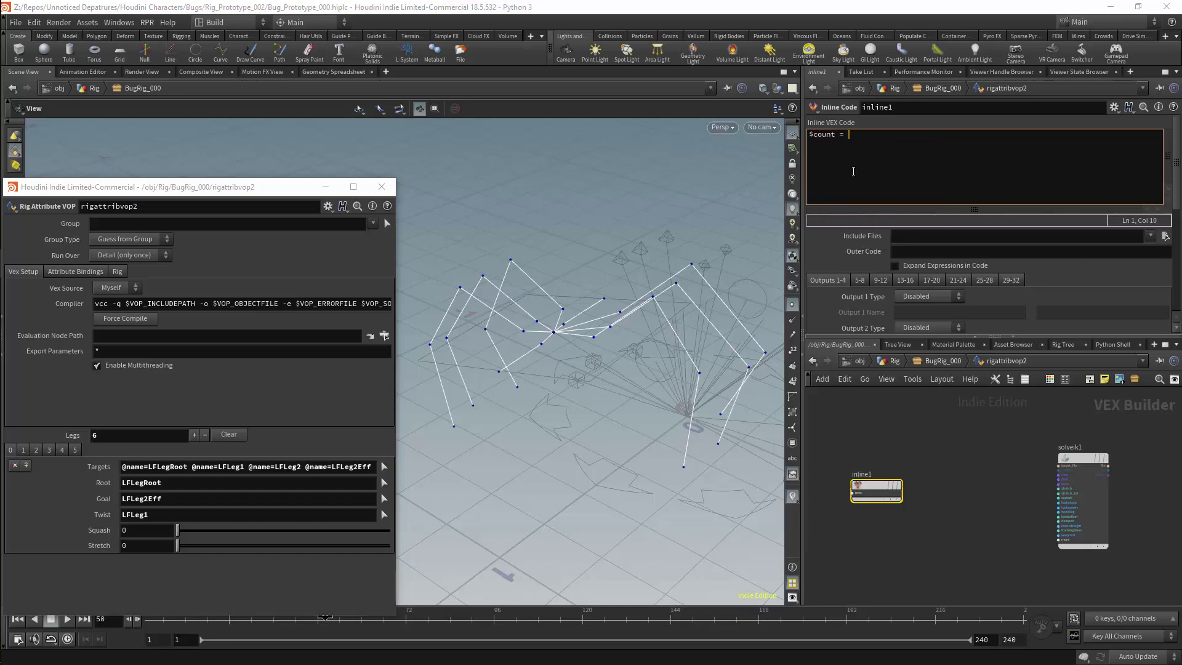
{"action": "type", "text": " chi"}
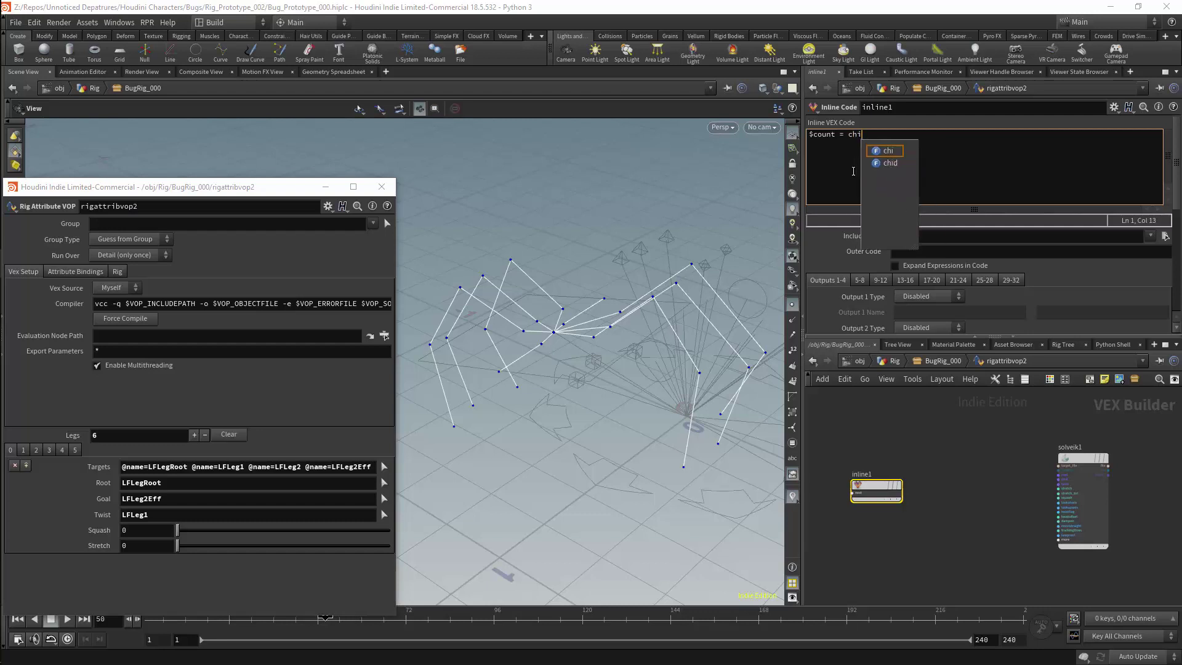
{"action": "type", "text": "("}
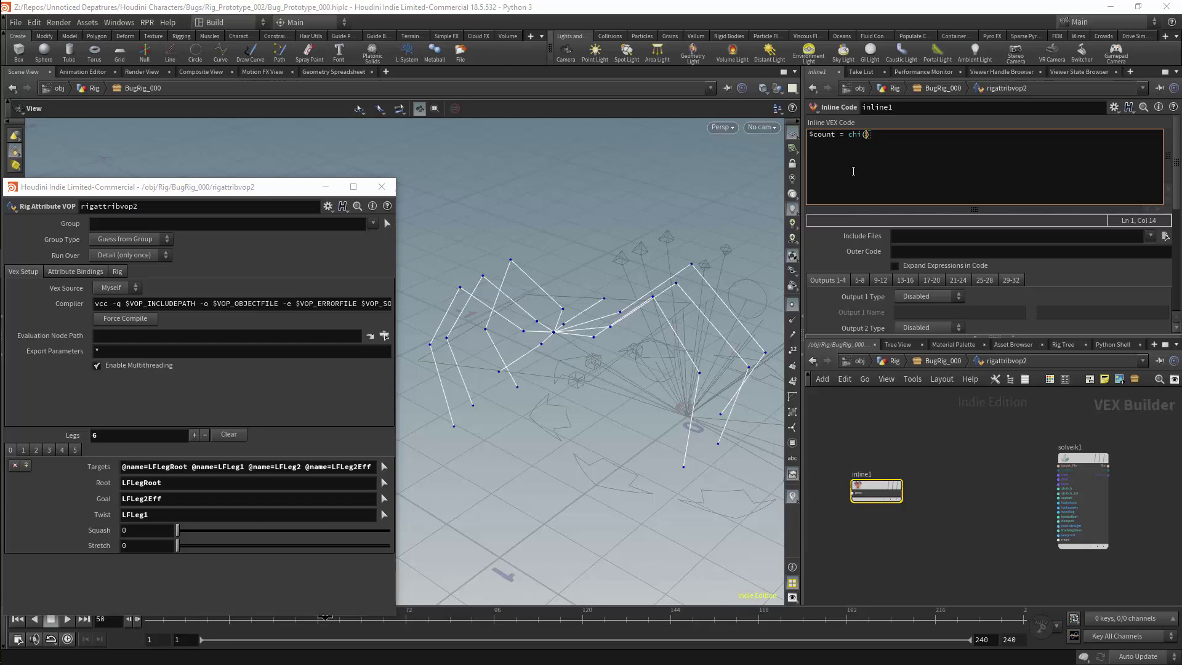
{"action": "type", "text": "\""}
{"action": "type", "text": "Legs"}
{"action": "key", "text": "Right"}
{"action": "key", "text": "Right"}
{"action": "type", "text": ";"}
{"action": "key", "text": "Return"}
Step: Set the inline node's first output to type Integer and name it count
{"action": "mouse_move", "coordinate": [878, 491]}
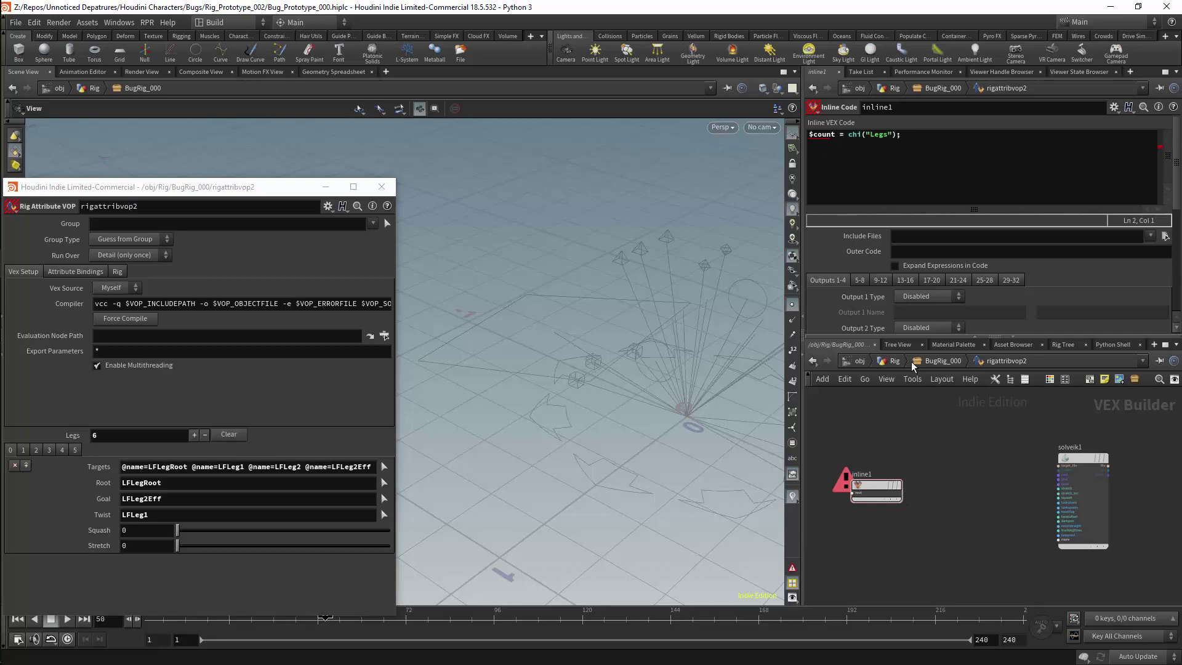
{"action": "left_click", "coordinate": [911, 298]}
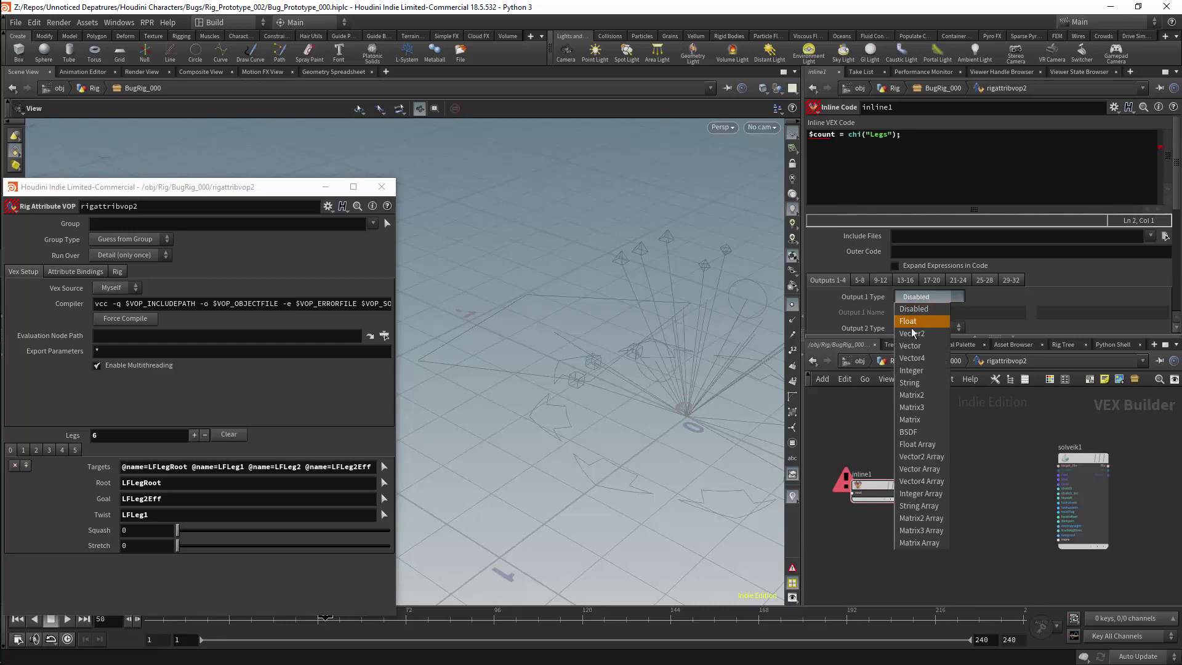
{"action": "left_click", "coordinate": [916, 372]}
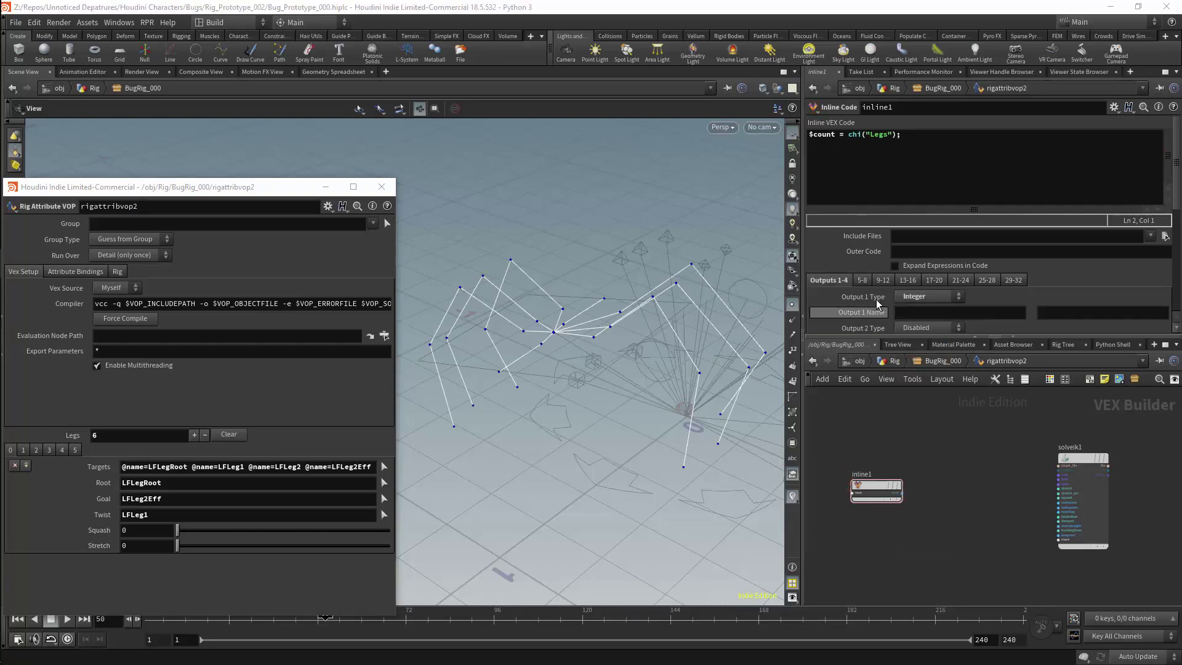
{"action": "left_click", "coordinate": [897, 313]}
{"action": "type", "text": "cp"}
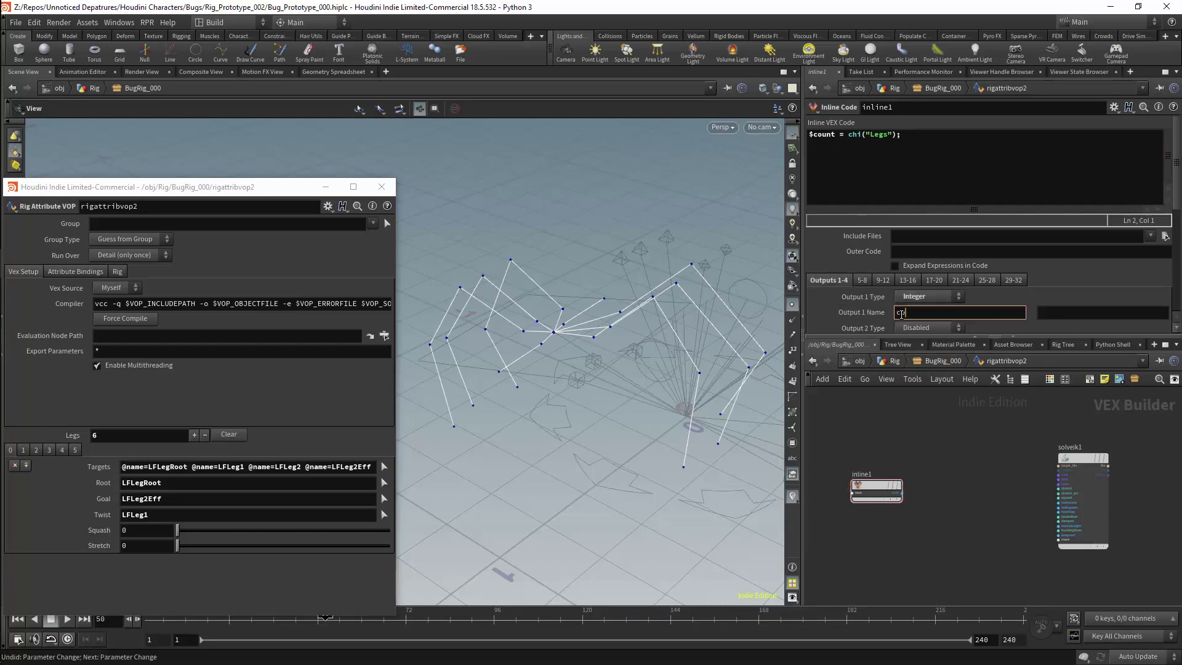
{"action": "type", "text": "ount"}
{"action": "key", "text": "Return"}
Step: Add a Print node near inline1 and wire the count output into its input
{"action": "key", "text": "Tab"}
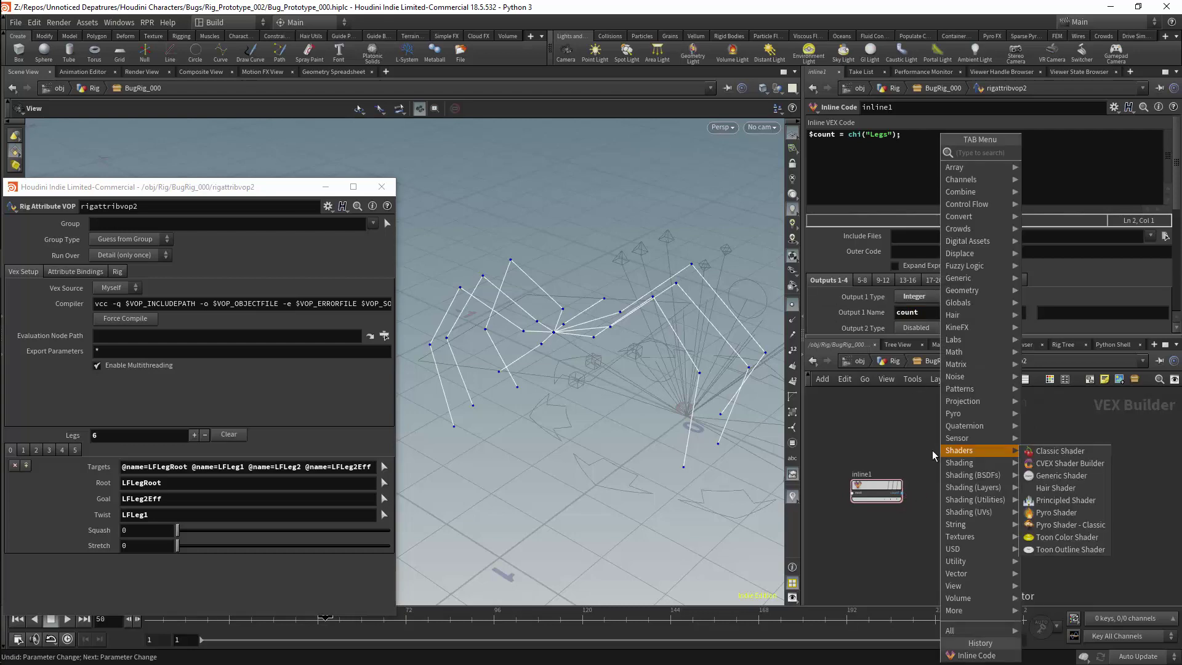
{"action": "type", "text": "print"}
{"action": "key", "text": "Return"}
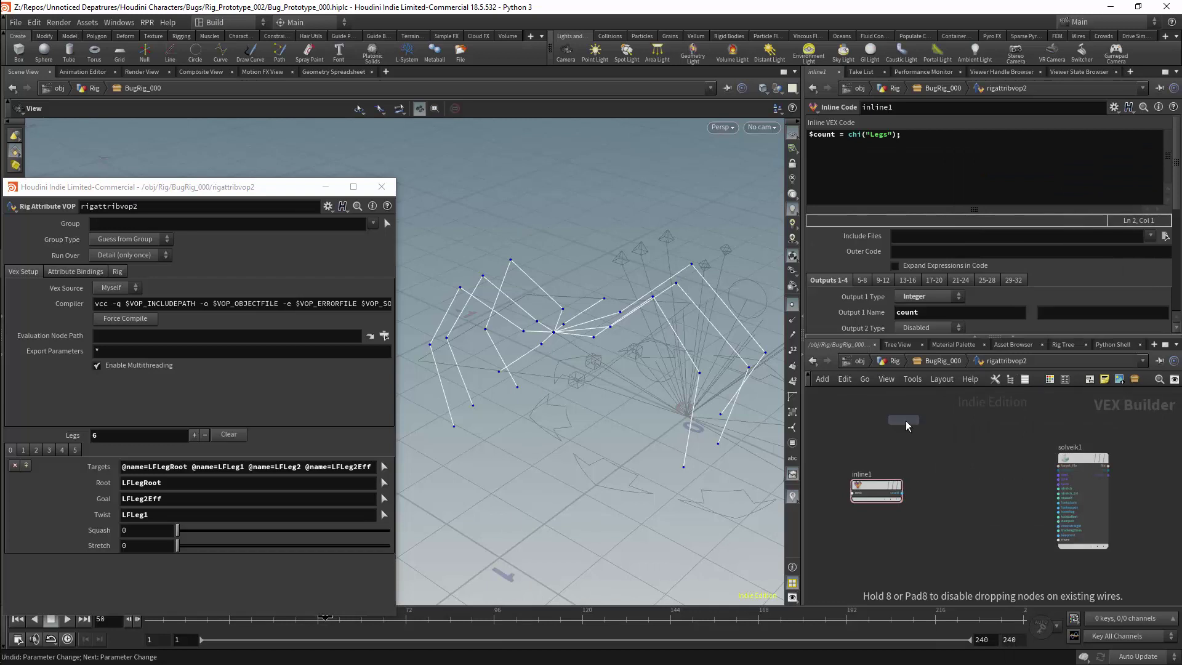
{"action": "left_click", "coordinate": [936, 457]}
{"action": "left_click", "coordinate": [902, 493]}
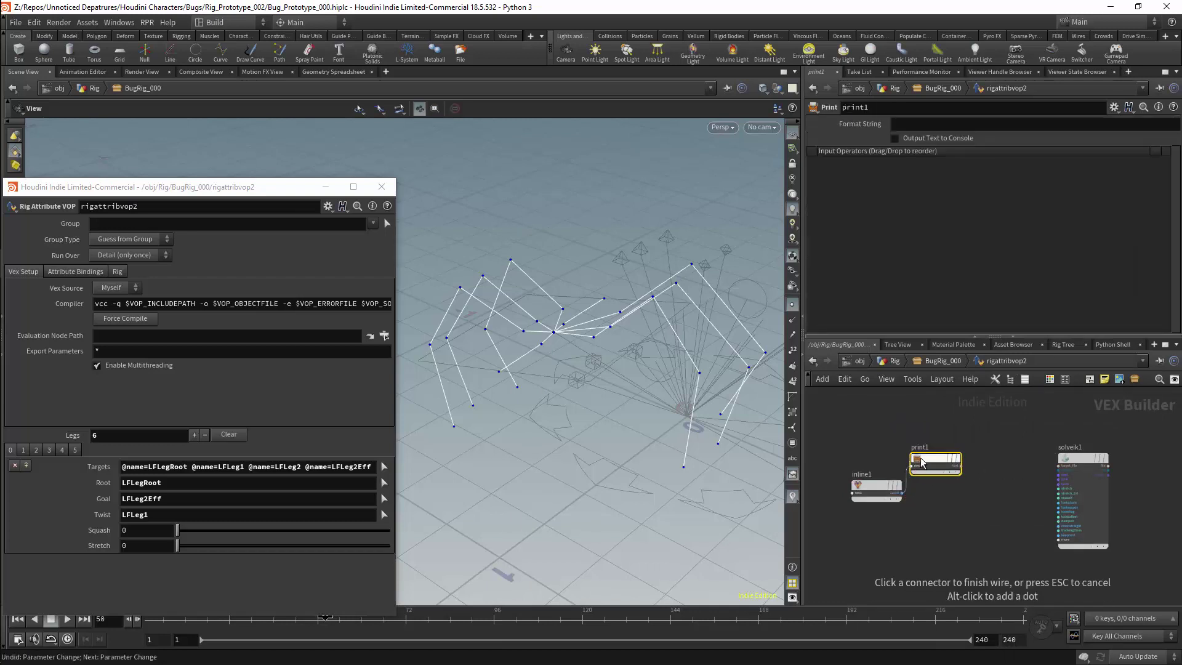
{"action": "left_click", "coordinate": [912, 466]}
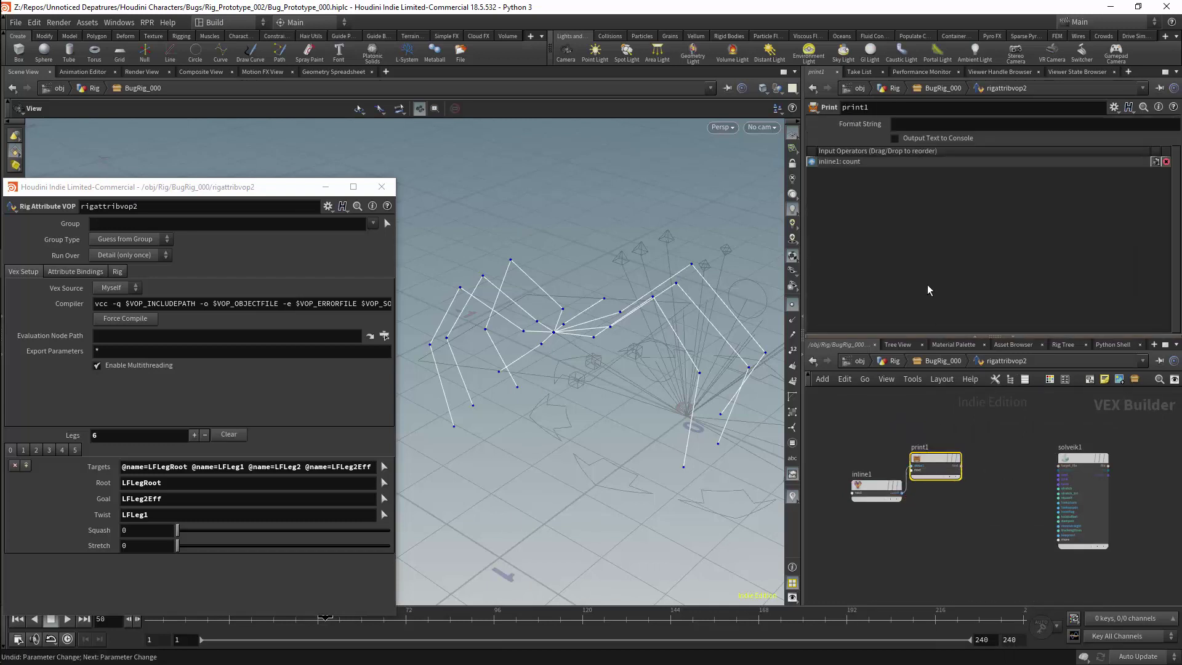
Step: Check the leg count by temporarily outputting print1's text to the console, moving the console window clear of the network
{"action": "left_click", "coordinate": [895, 139]}
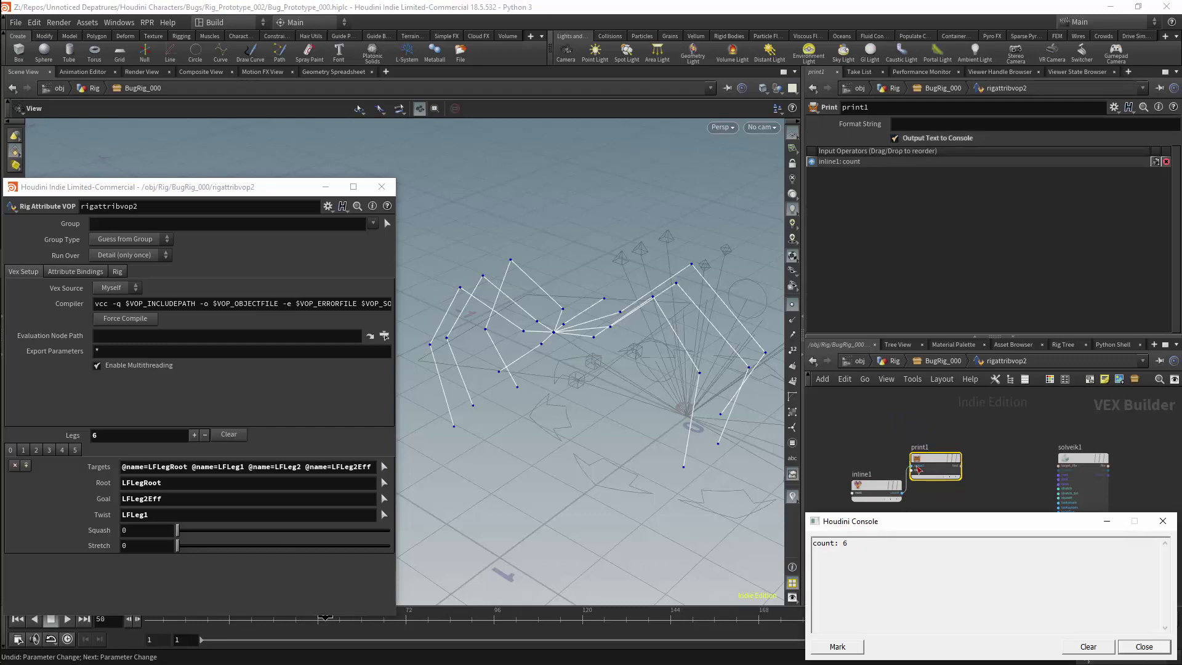
{"action": "left_click_drag", "start_coordinate": [992, 526], "coordinate": [597, 529]}
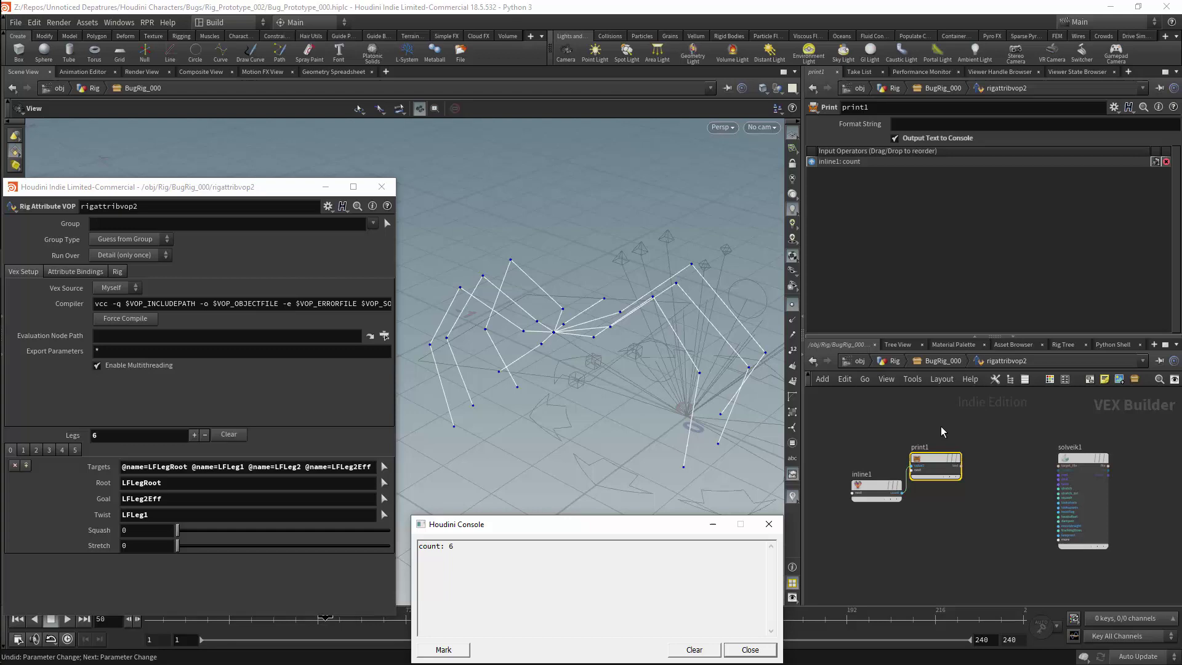
{"action": "left_click", "coordinate": [895, 139]}
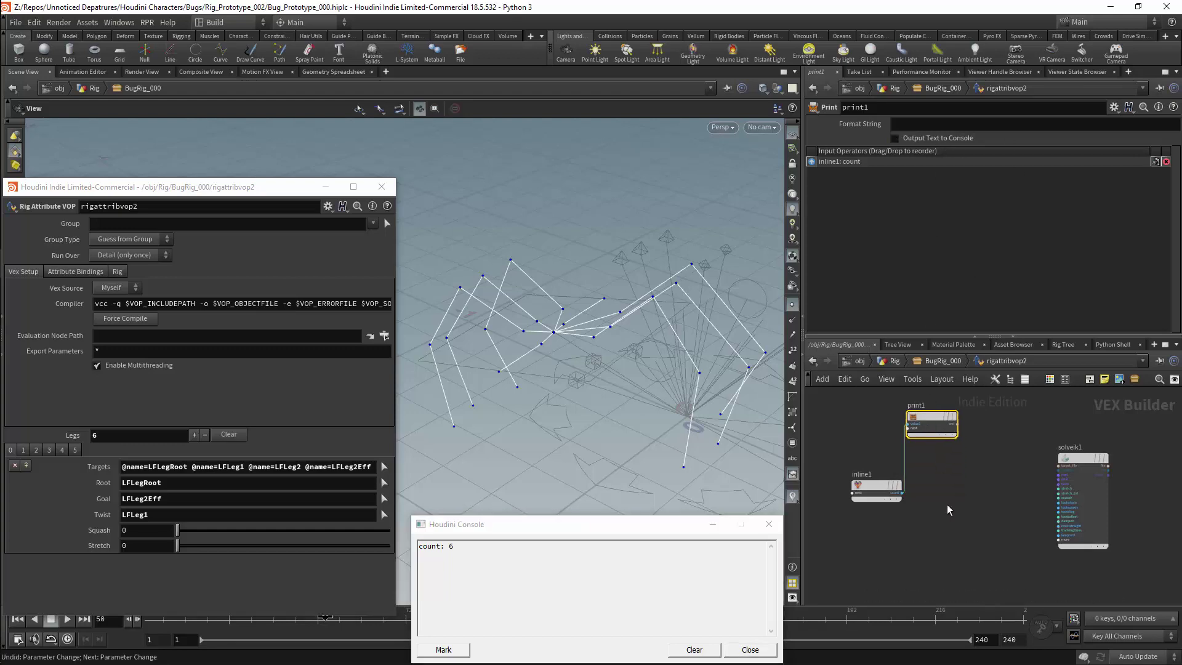
Step: Add a For Loop block and move its end_for1 node past solveik1 so the loop spans the IK solver
{"action": "key", "text": "Tab"}
{"action": "type", "text": "for"}
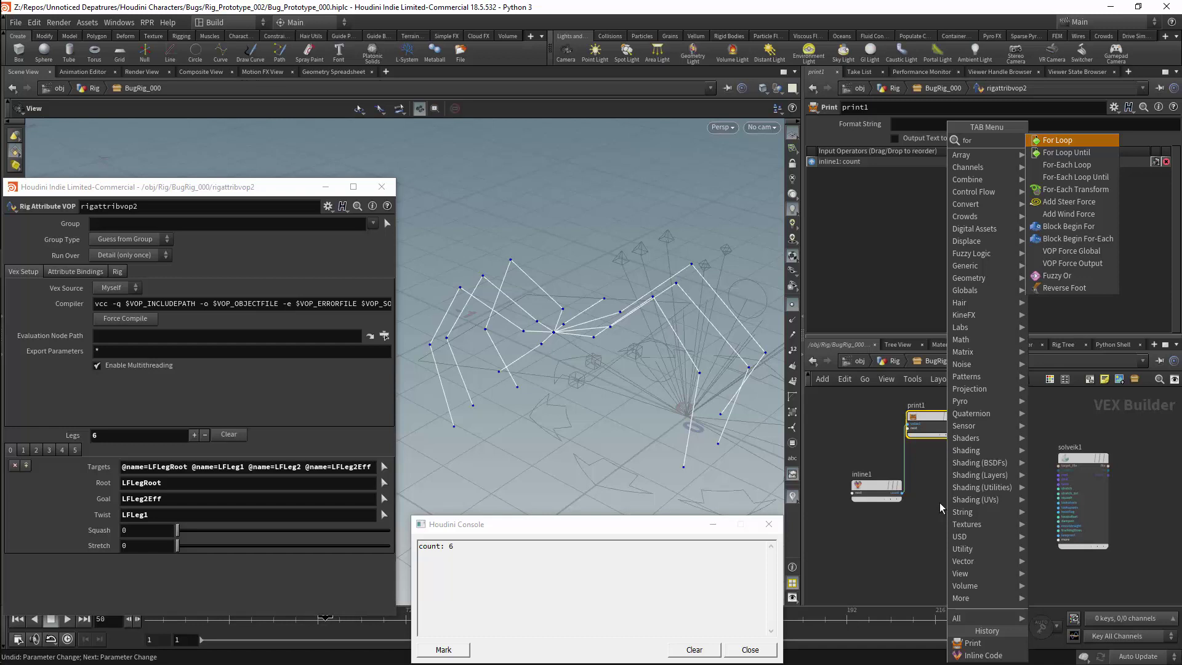
{"action": "key", "text": "Return"}
{"action": "left_click", "coordinate": [951, 486]}
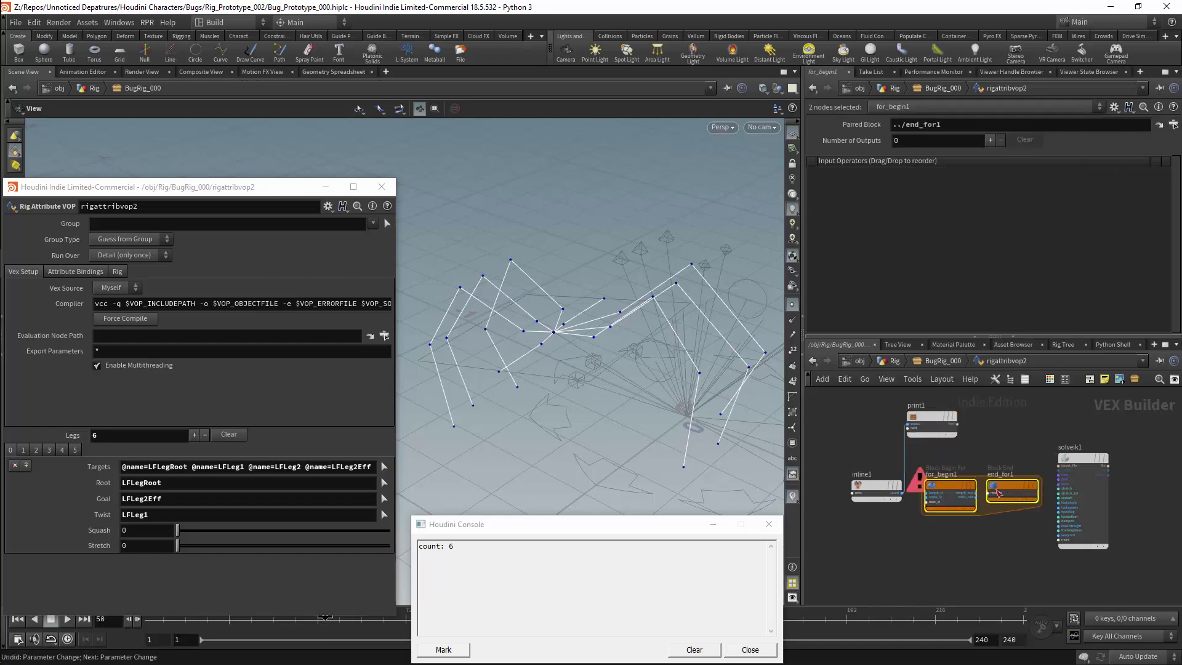
{"action": "middle_click_drag", "start_coordinate": [1047, 462], "coordinate": [1040, 469]}
{"action": "scroll", "coordinate": [994, 437], "scroll_direction": "down", "scroll_amount": 4}
{"action": "left_click_drag", "start_coordinate": [1004, 470], "coordinate": [1158, 470]}
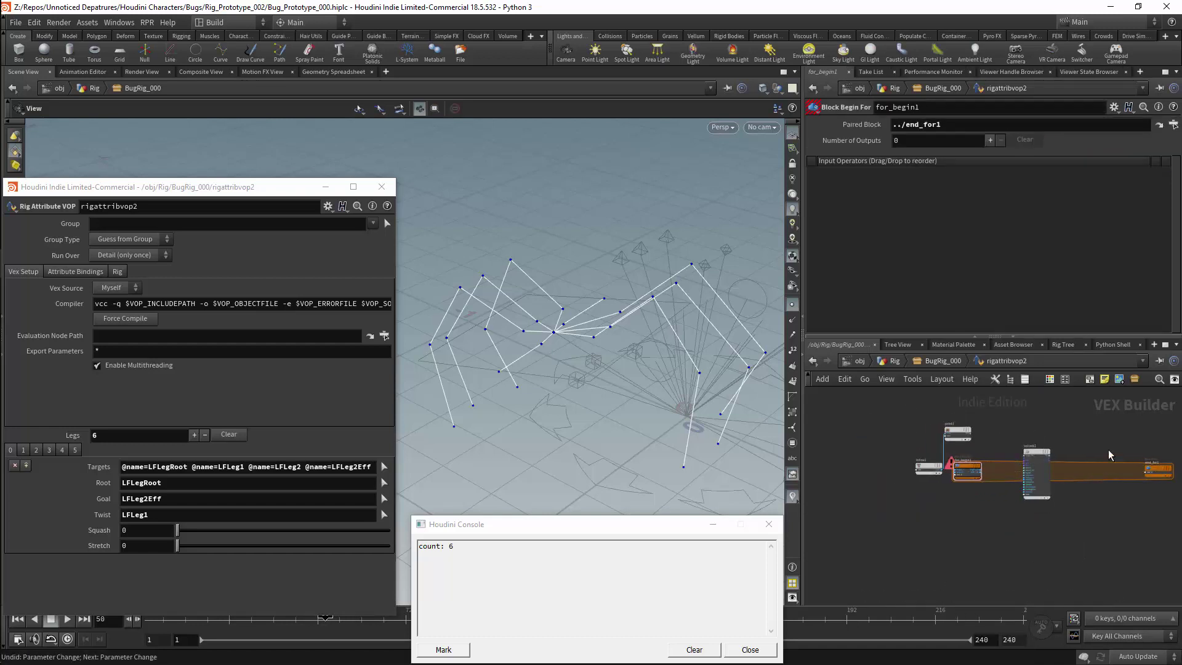
Step: Wire inline1's count output into the first input of for_begin1
{"action": "scroll", "coordinate": [1091, 440], "scroll_direction": "up", "scroll_amount": 4}
{"action": "middle_click_drag", "start_coordinate": [1091, 440], "coordinate": [1181, 450]}
{"action": "left_click", "coordinate": [895, 500]}
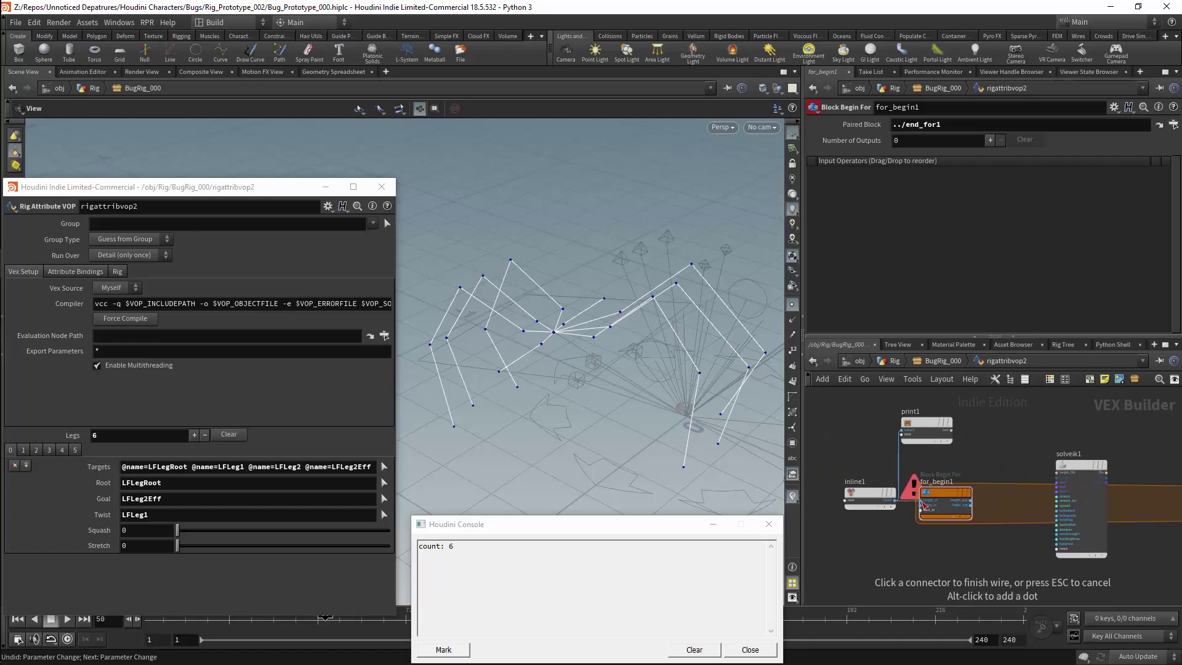
{"action": "left_click", "coordinate": [921, 501]}
Step: Move inline1 and for_begin1 further left to leave room inside the loop before solveik1
{"action": "left_click_drag", "start_coordinate": [939, 489], "coordinate": [927, 489]}
{"action": "scroll", "coordinate": [989, 451], "scroll_direction": "down", "scroll_amount": 3}
{"action": "middle_click_drag", "start_coordinate": [991, 451], "coordinate": [1061, 445]}
{"action": "left_click_drag", "start_coordinate": [963, 475], "coordinate": [889, 476]}
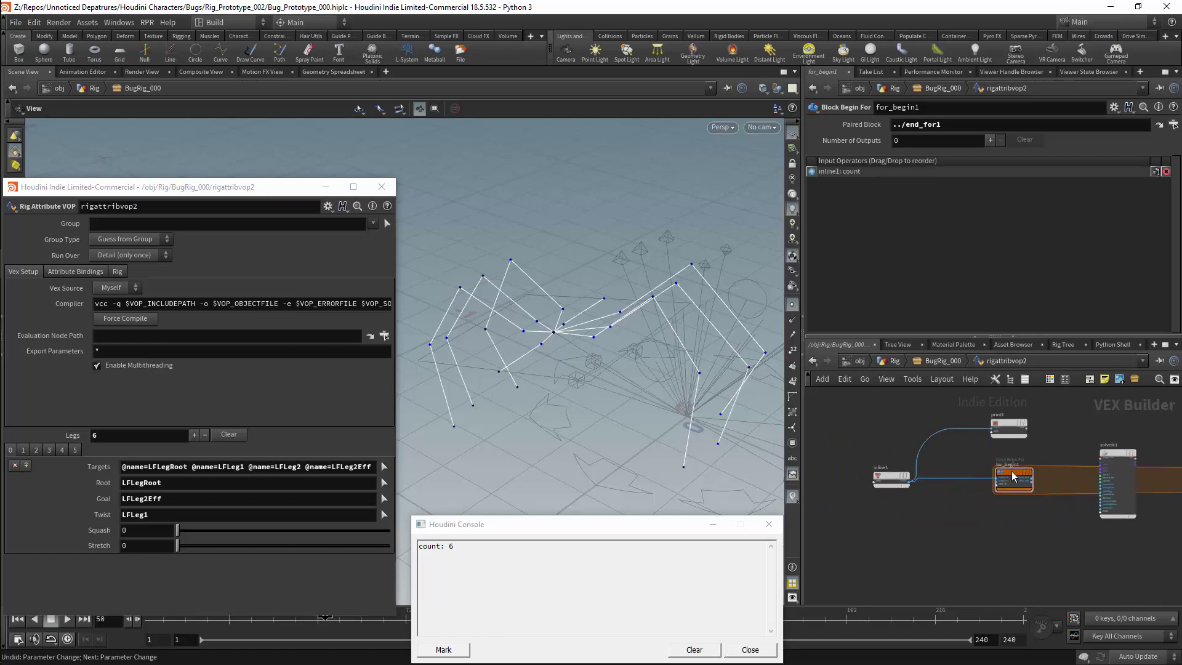
{"action": "left_click_drag", "start_coordinate": [1011, 473], "coordinate": [844, 477]}
{"action": "left_click_drag", "start_coordinate": [948, 477], "coordinate": [913, 475]}
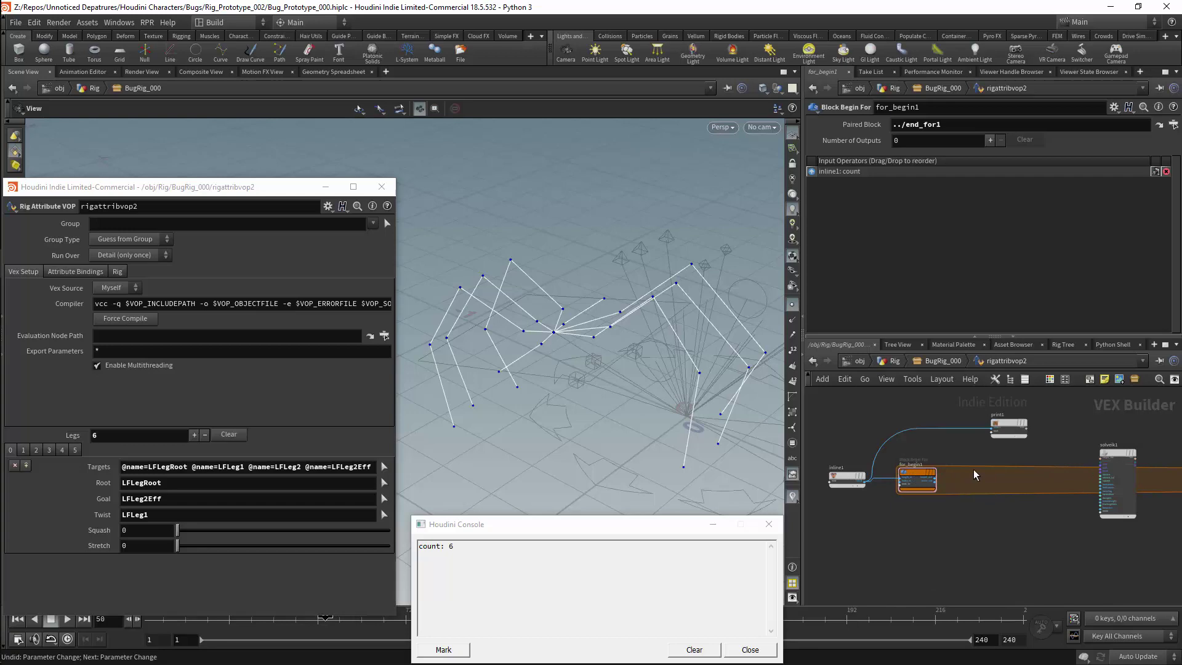
Step: Add an Inline Code node inside the loop, just after for_begin1
{"action": "scroll", "coordinate": [973, 472], "scroll_direction": "up", "scroll_amount": 3}
{"action": "key", "text": "Tab"}
{"action": "type", "text": "inl"}
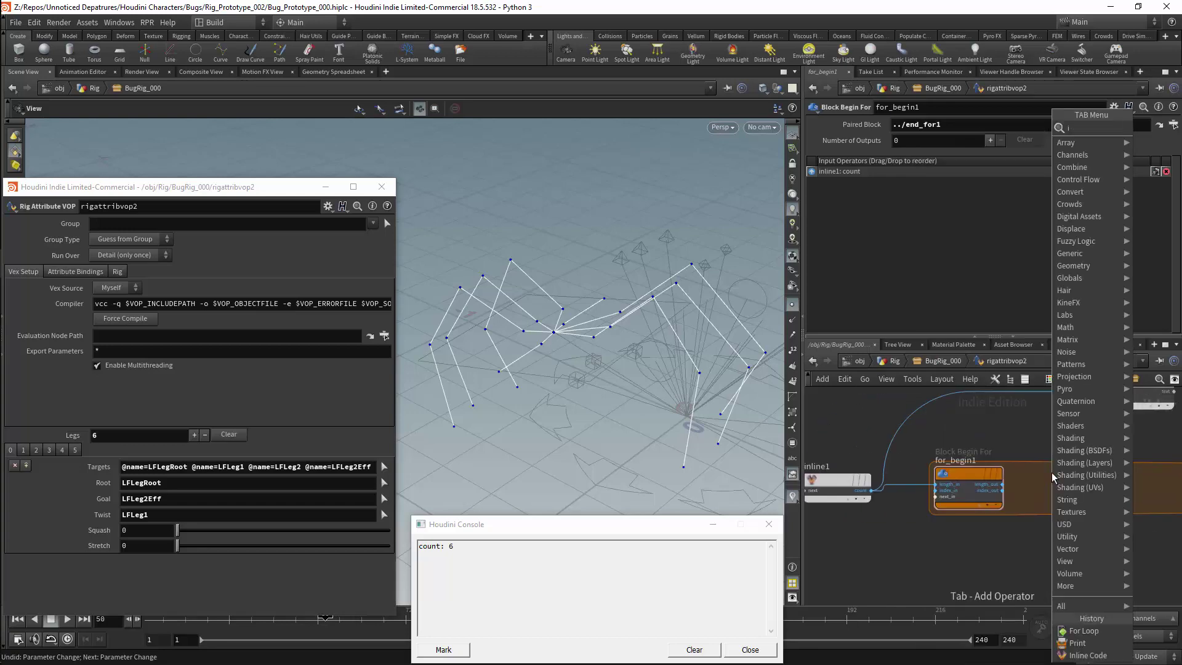
{"action": "key", "text": "Return"}
{"action": "left_click", "coordinate": [1084, 484]}
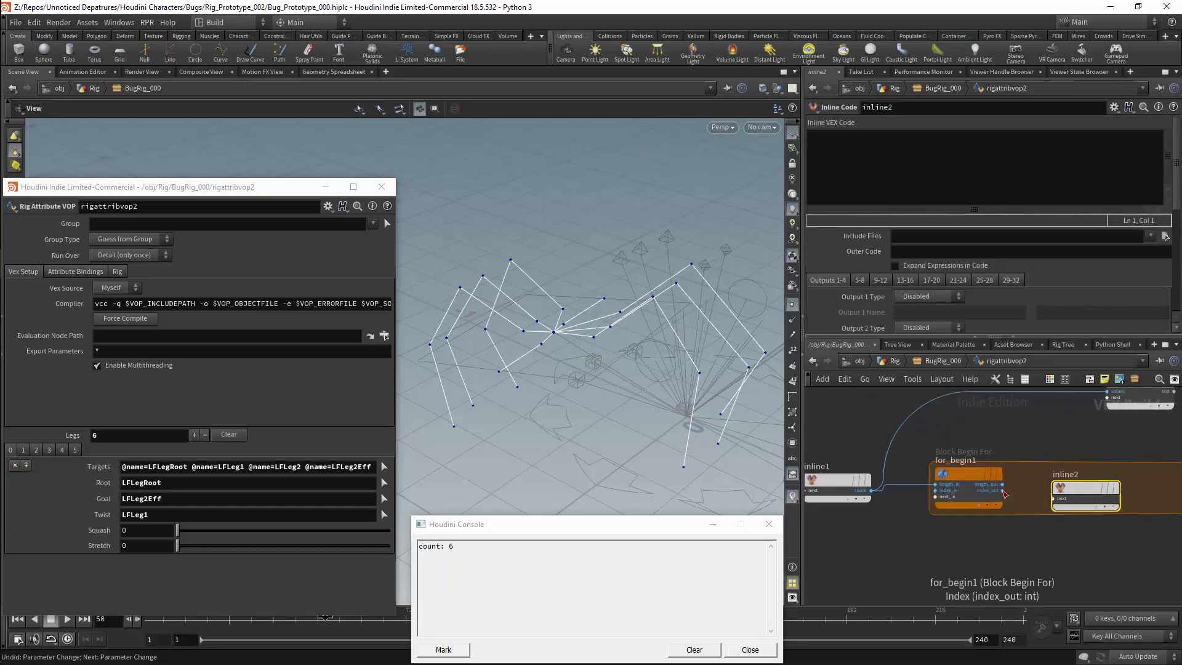
Step: Wire for_begin1's index_out output into inline2 and name that input variable index
{"action": "left_click_drag", "start_coordinate": [1002, 491], "coordinate": [1091, 474]}
{"action": "left_click", "coordinate": [1060, 502]}
{"action": "scroll", "coordinate": [1177, 192], "scroll_direction": "down", "scroll_amount": 3}
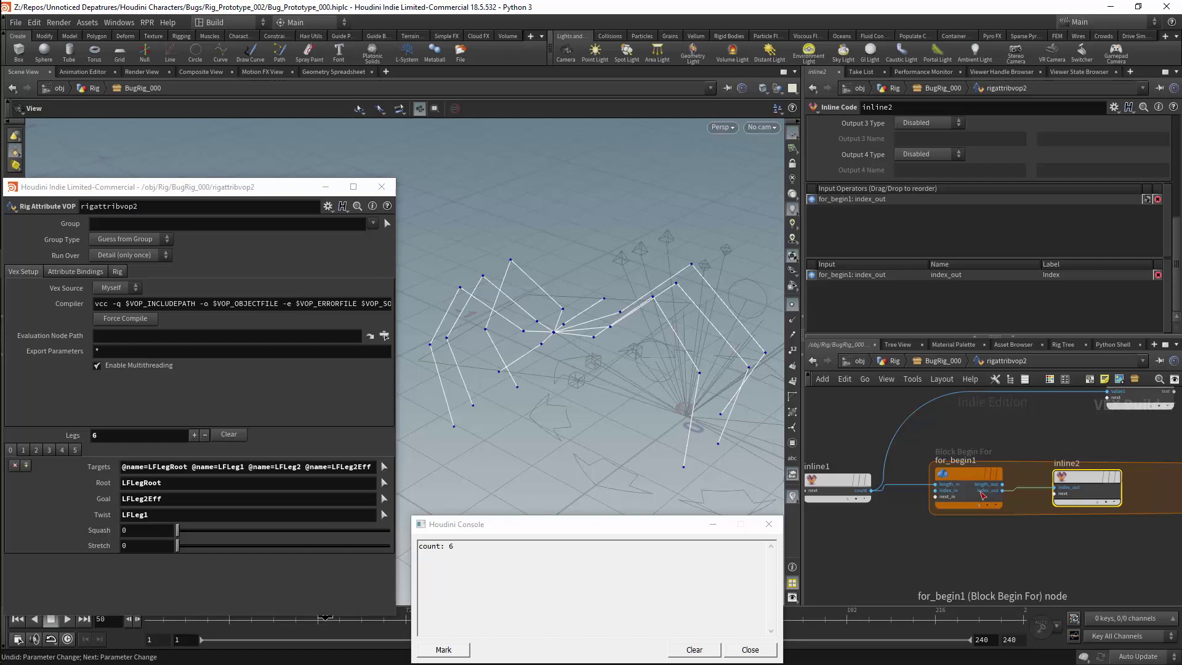
{"action": "double_click", "coordinate": [963, 274]}
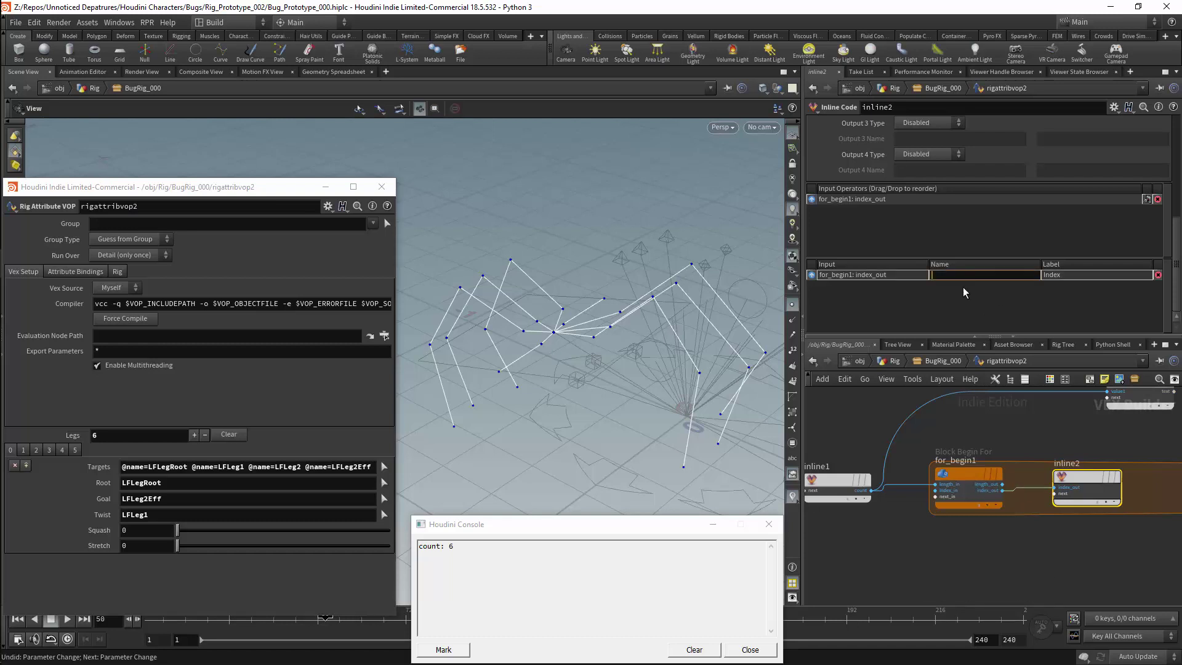
{"action": "type", "text": "index"}
{"action": "key", "text": "Return"}
Step: Start inline2's VEX code with the statement $targets = chs();
{"action": "mouse_move", "coordinate": [1066, 477]}
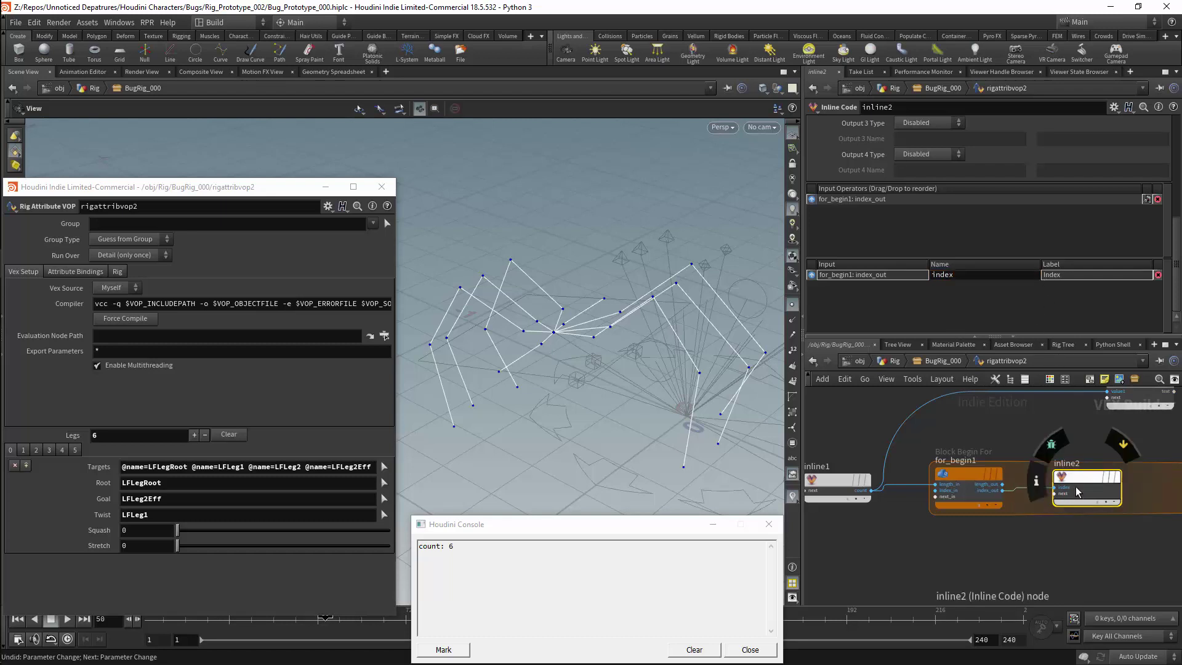
{"action": "scroll", "coordinate": [985, 216], "scroll_direction": "up", "scroll_amount": 5}
{"action": "left_click", "coordinate": [854, 161]}
{"action": "type", "text": "$"}
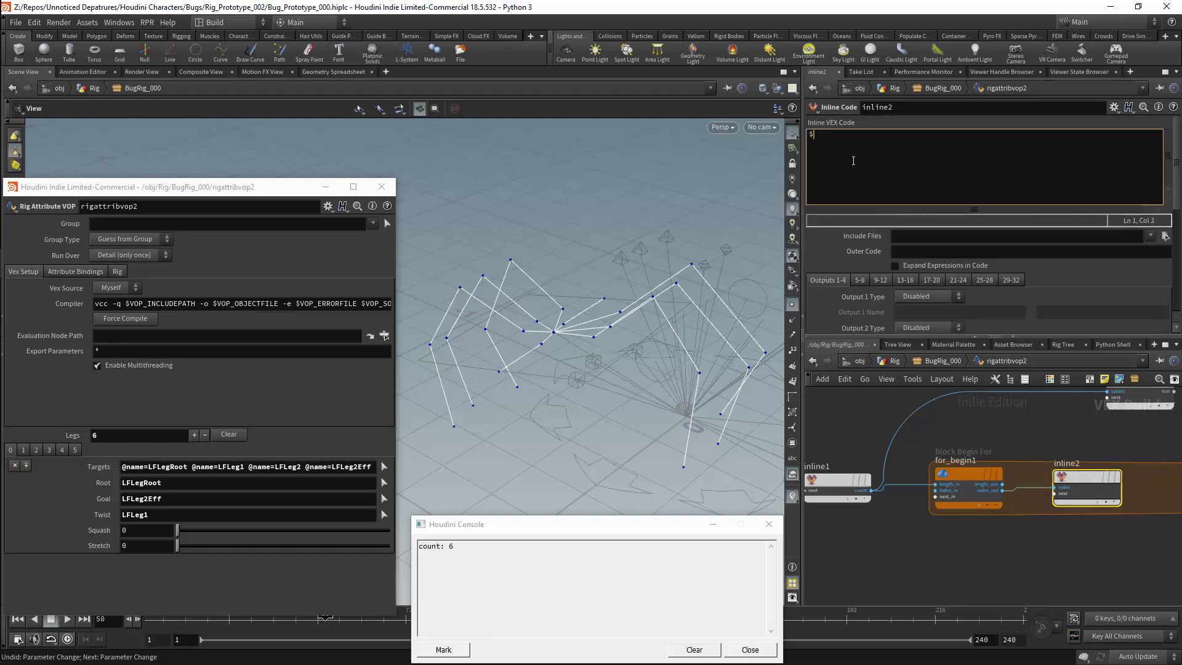
{"action": "type", "text": "targets"}
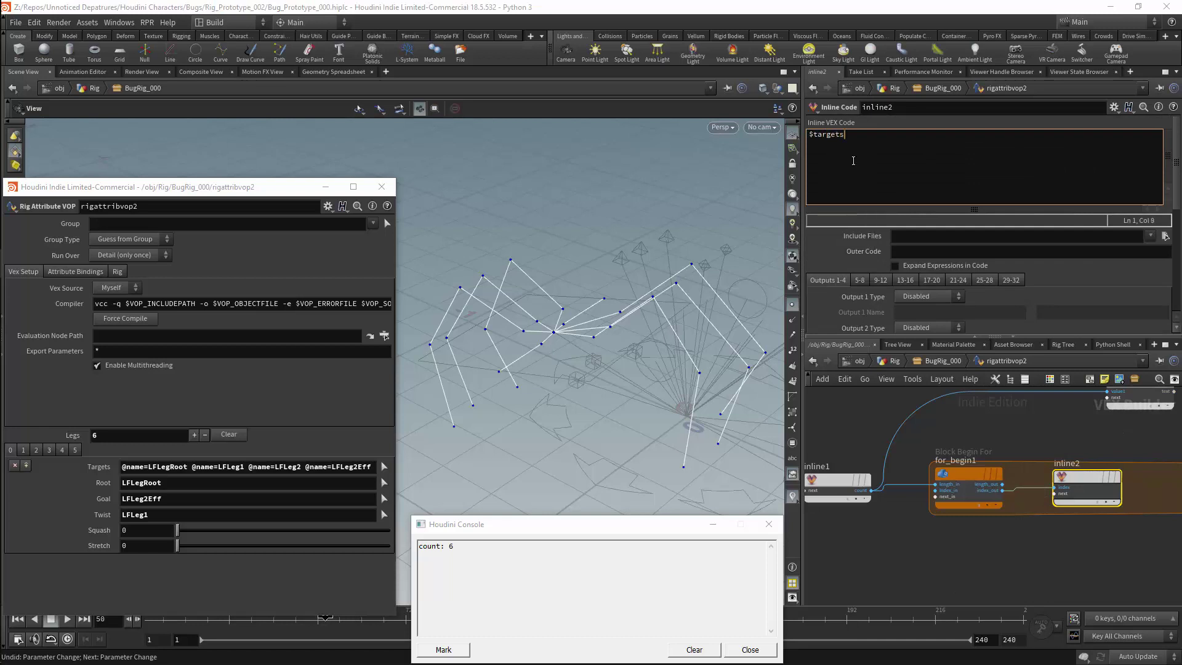
{"action": "type", "text": " = ch"}
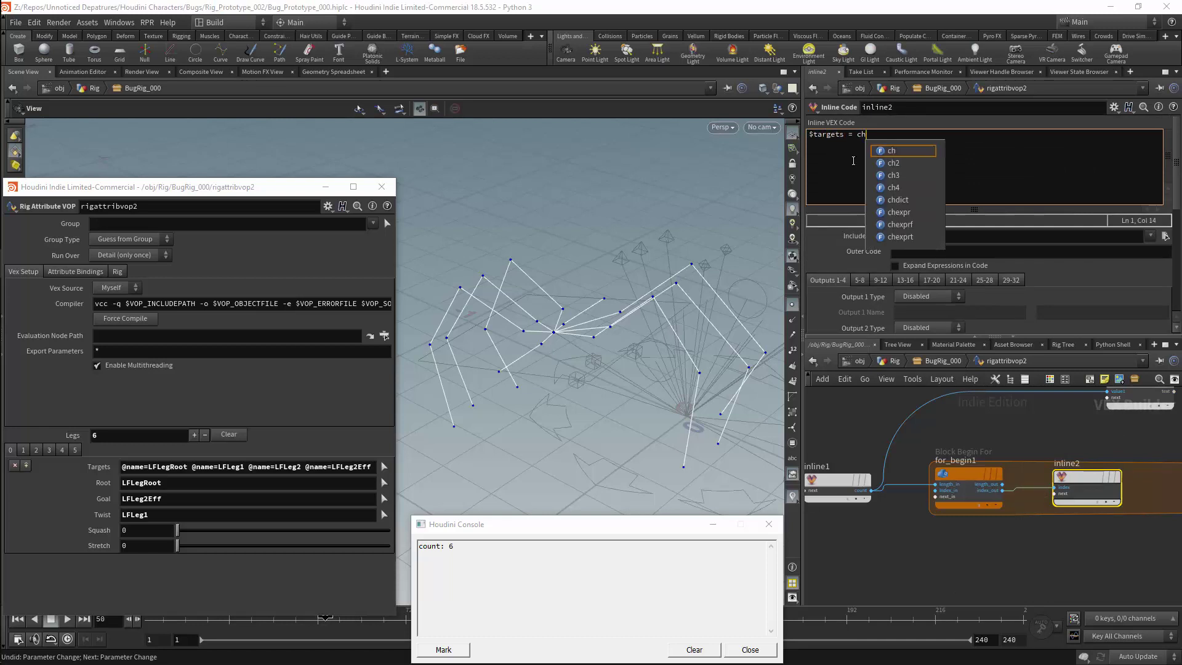
{"action": "type", "text": "s();"}
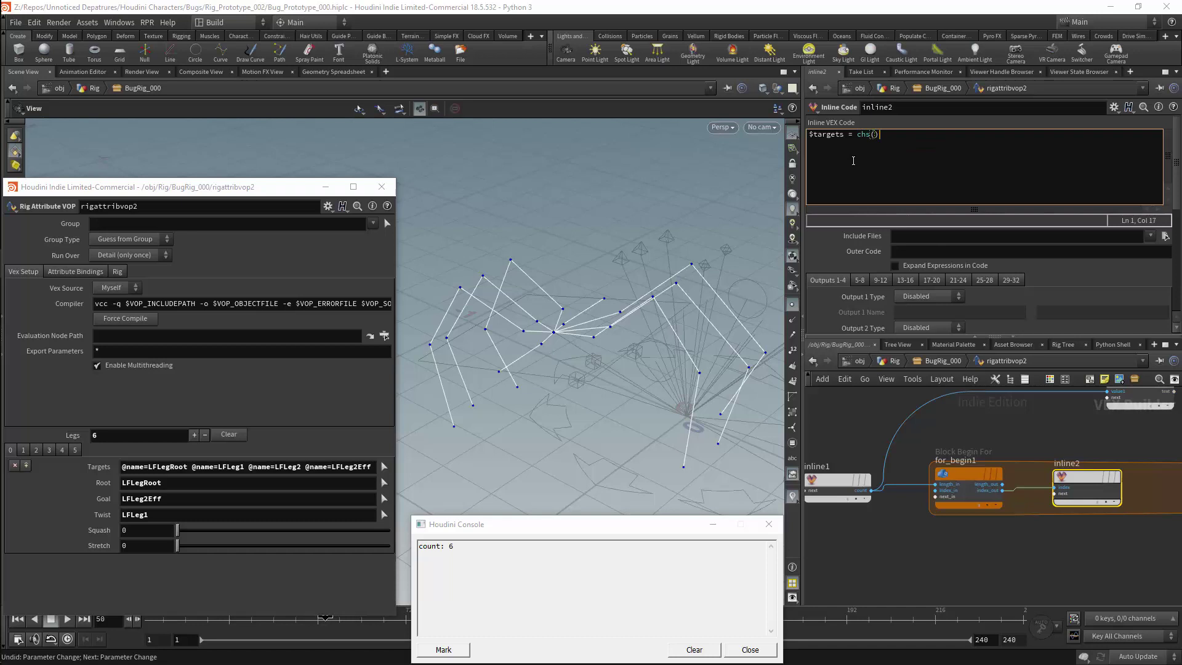
Step: Fill inline2's chs() call with spintf("Targets%s", $index) as its argument and apply the code
{"action": "key", "text": "Left"}
{"action": "type", "text": "sp"}
{"action": "type", "text": "int"}
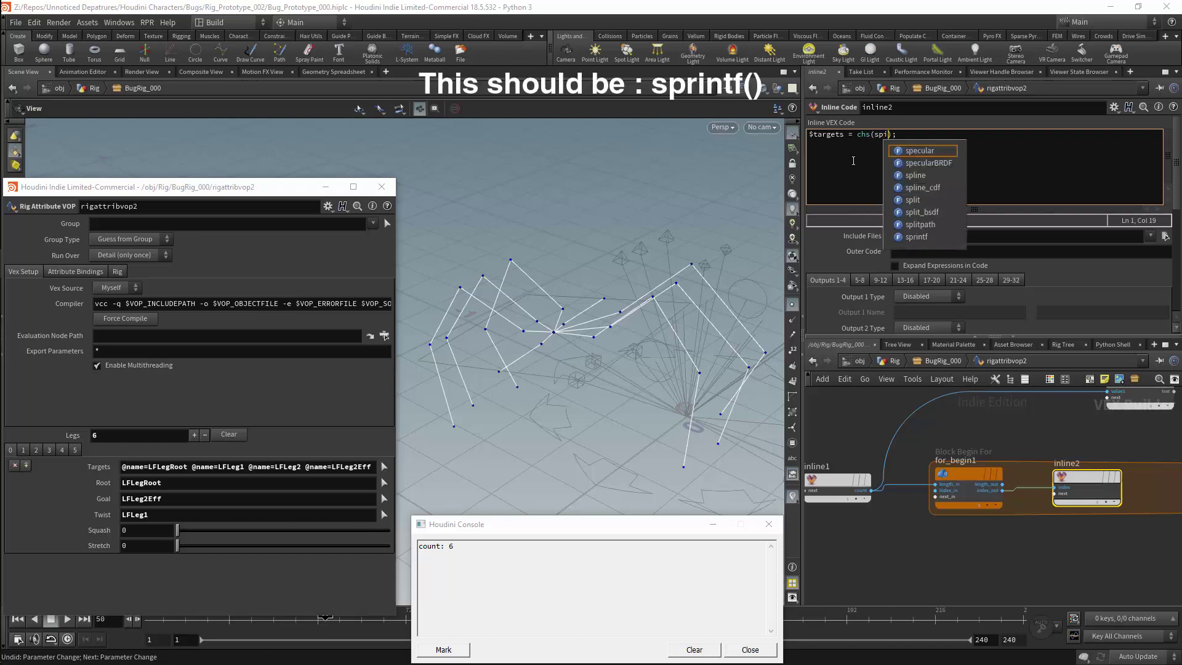
{"action": "type", "text": "f(\""}
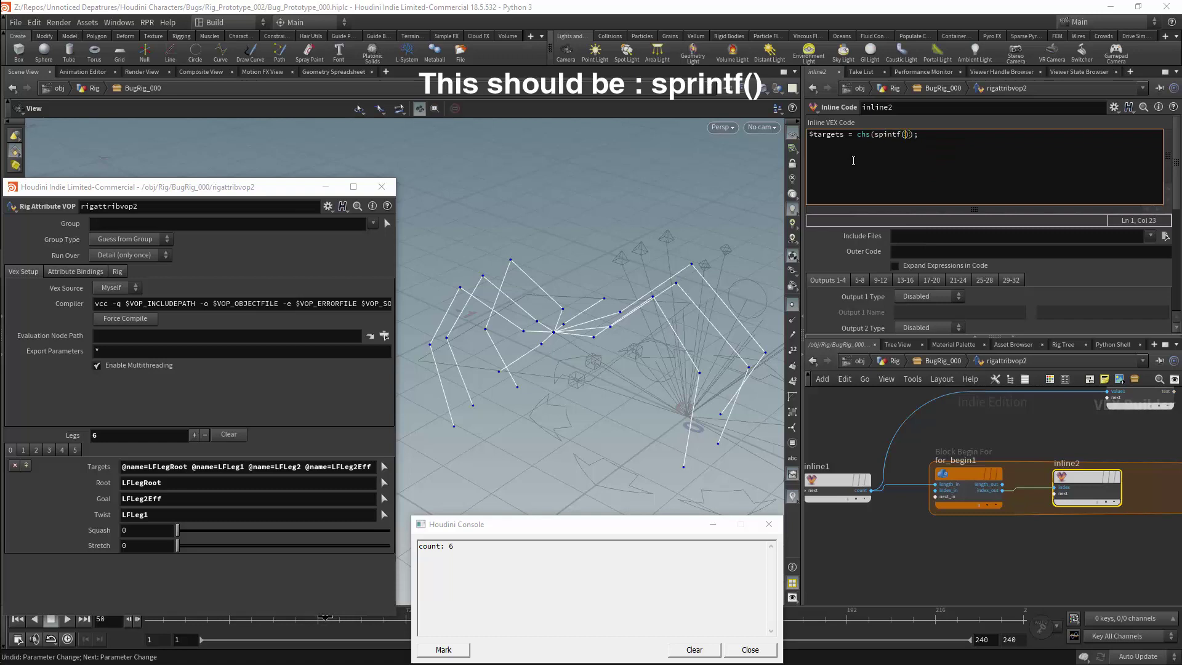
{"action": "type", "text": "Targets"}
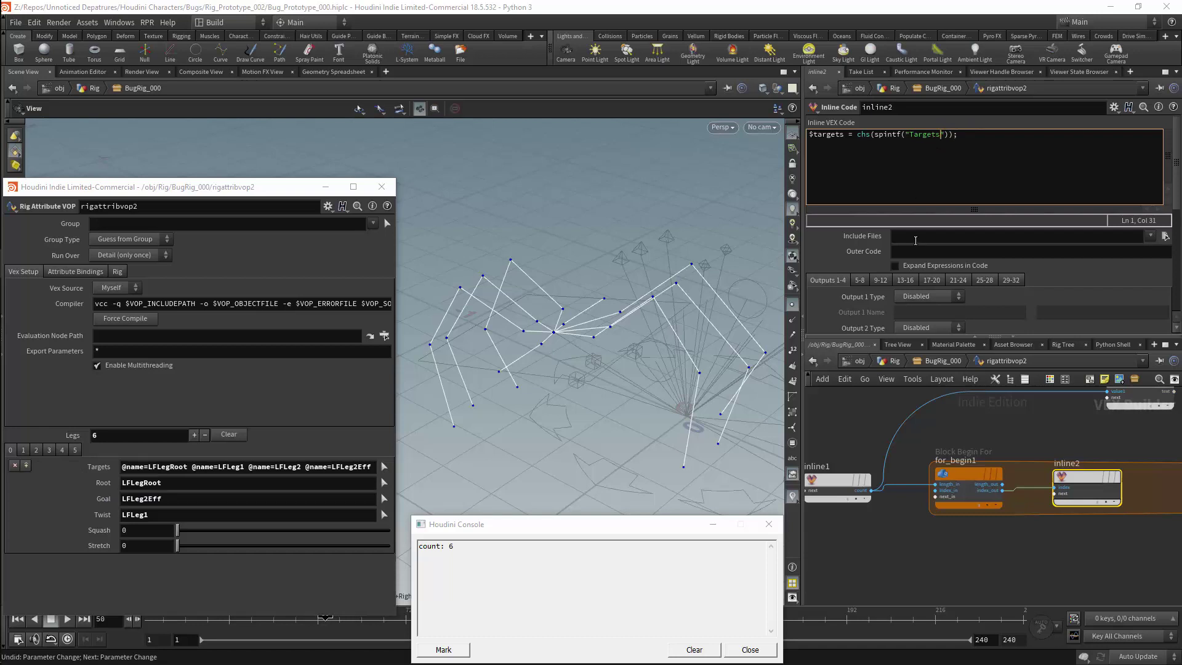
{"action": "type", "text": "s"}
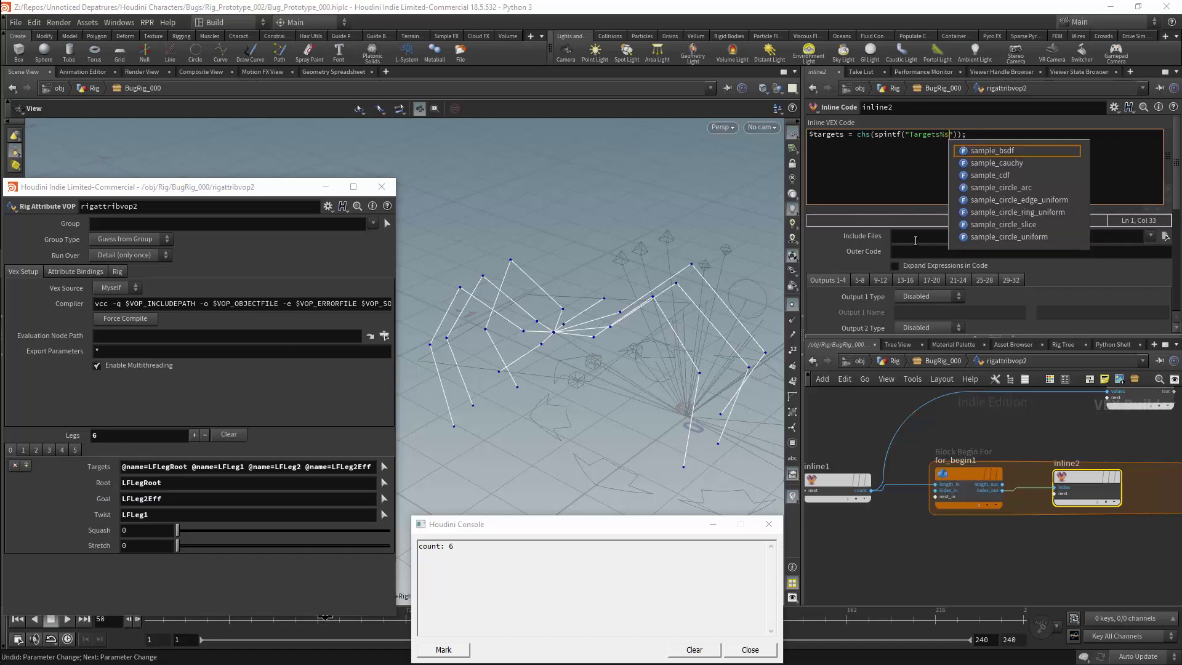
{"action": "key", "text": "Right"}
{"action": "key", "text": "Right"}
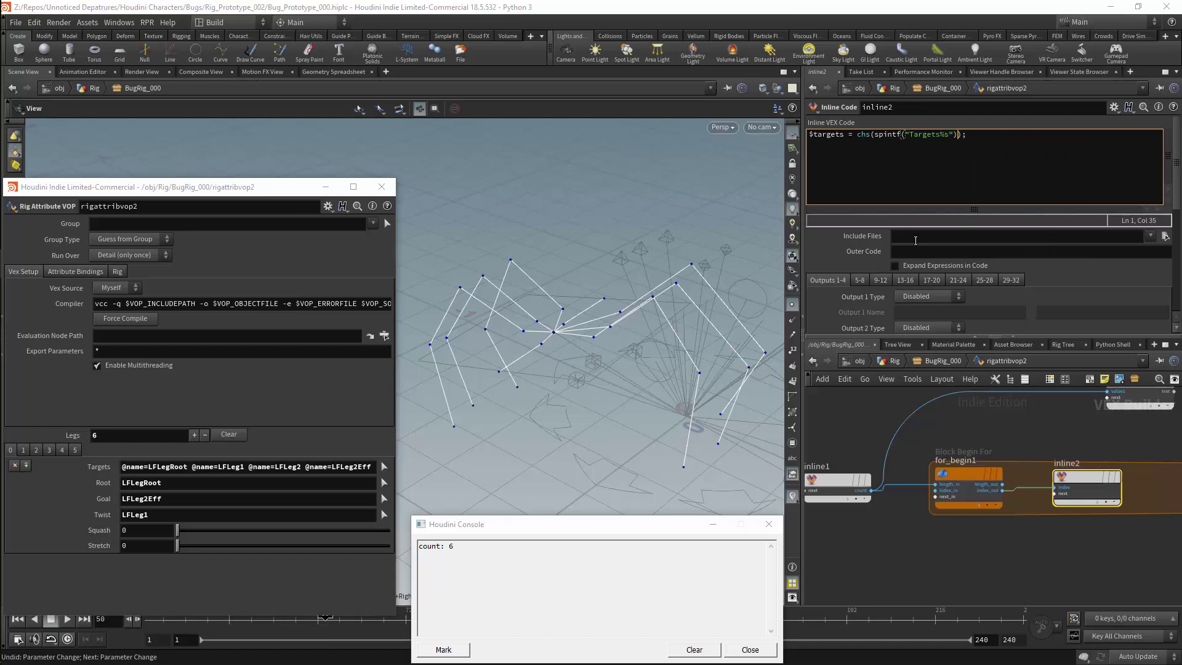
{"action": "key", "text": "Left"}
{"action": "type", "text": ", $inde"}
{"action": "key", "text": "Right"}
{"action": "left_click", "coordinate": [1034, 478]}
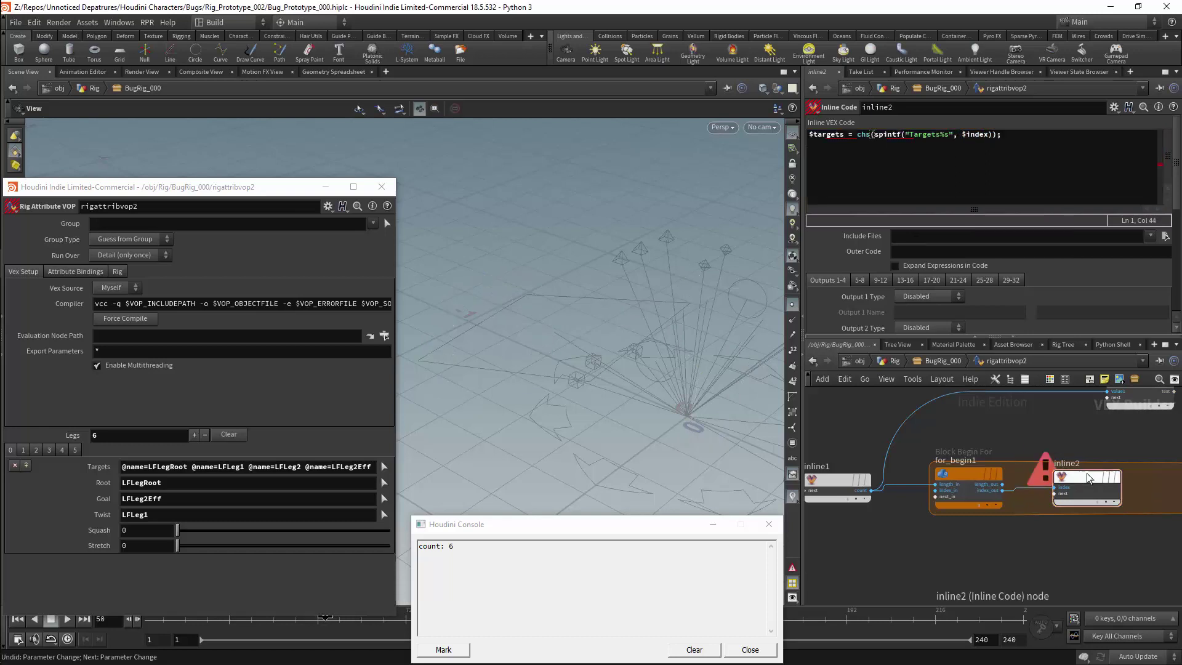
Step: Set inline2's first output to type String with the name targets
{"action": "left_click", "coordinate": [929, 296]}
{"action": "left_click", "coordinate": [925, 327]}
{"action": "left_click", "coordinate": [929, 312]}
{"action": "type", "text": "targets"}
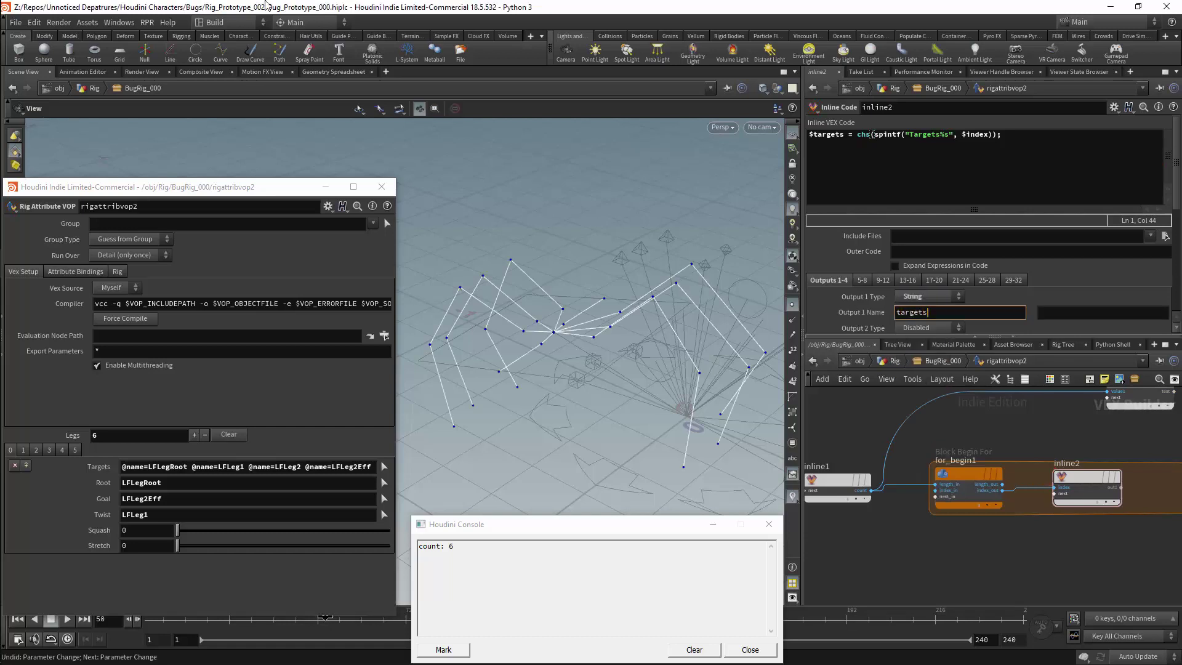
{"action": "key", "text": "Return"}
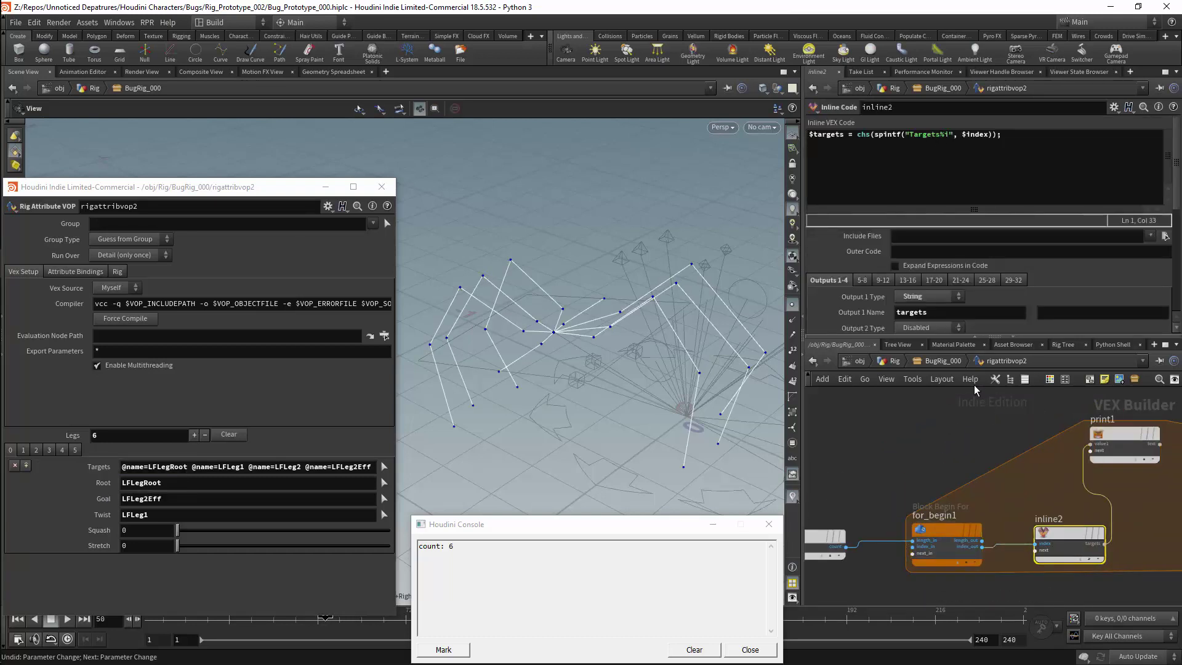
Step: Correct the function name spintf to sprintf in inline2's code and apply it
{"action": "left_click", "coordinate": [884, 135]}
{"action": "type", "text": "r"}
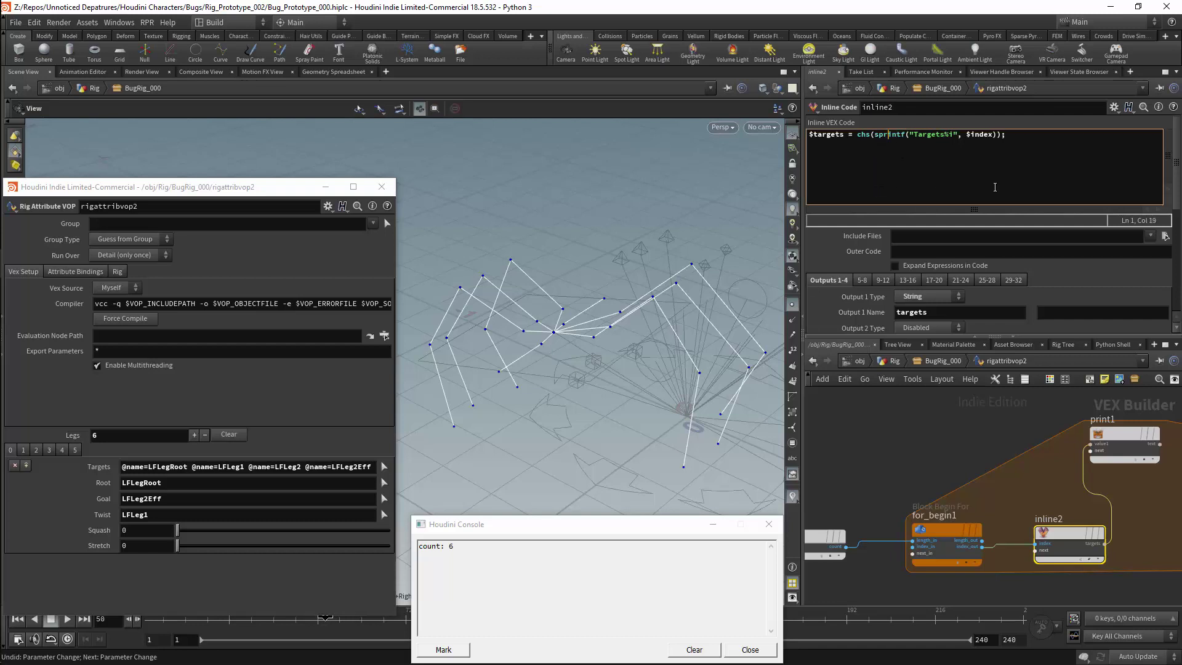
{"action": "left_click", "coordinate": [1036, 117]}
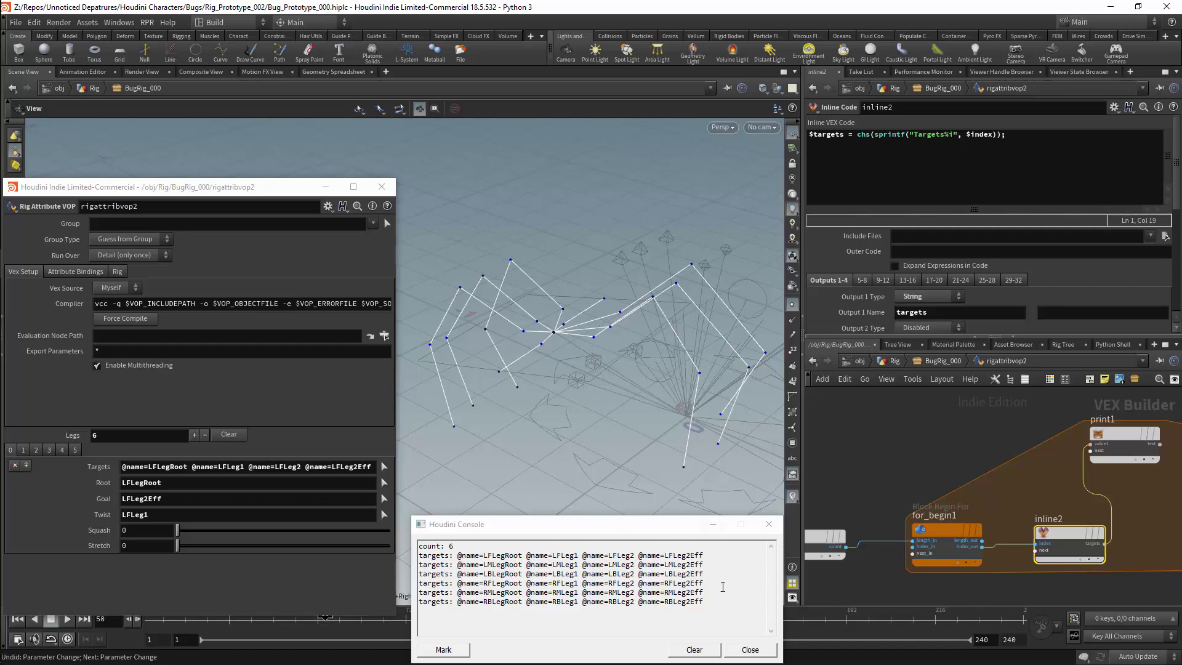
Step: Copy the $targets statement and paste it repeatedly so inline2's code holds seven identical lines
{"action": "left_click_drag", "start_coordinate": [1015, 137], "coordinate": [800, 157]}
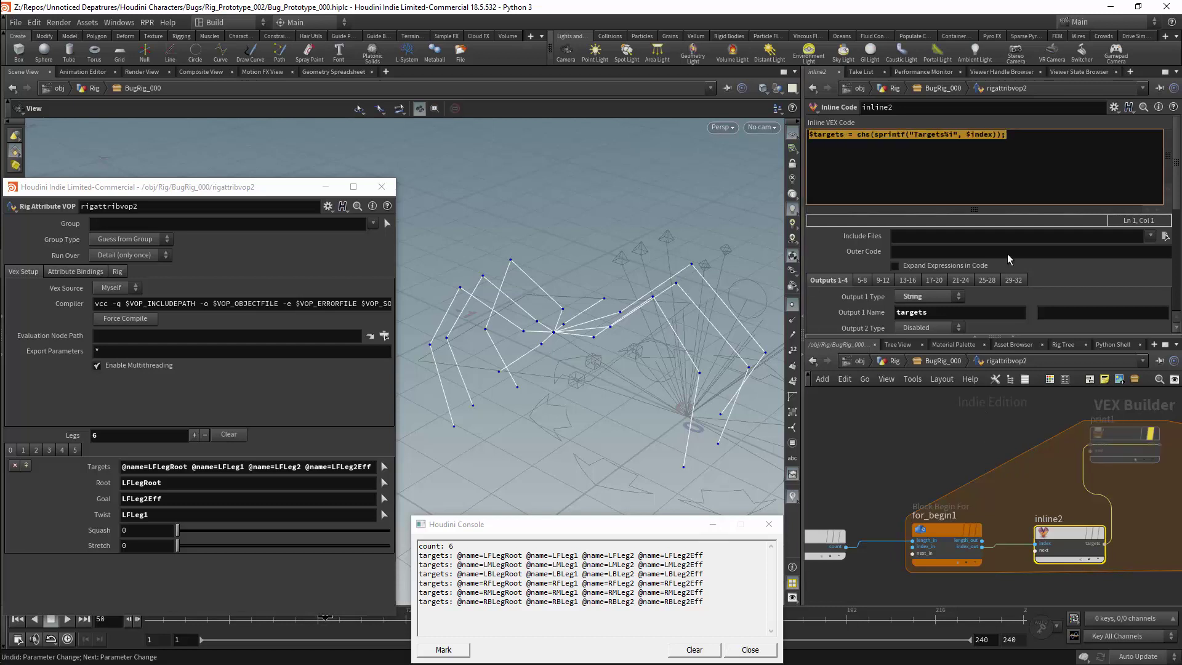
{"action": "key", "text": "ctrl+c"}
{"action": "key", "text": "ctrl+v"}
{"action": "key", "text": "ctrl+v"}
{"action": "key", "text": "ctrl+v"}
{"action": "key", "text": "ctrl+v"}
{"action": "key", "text": "ctrl+v"}
{"action": "key", "text": "ctrl+v"}
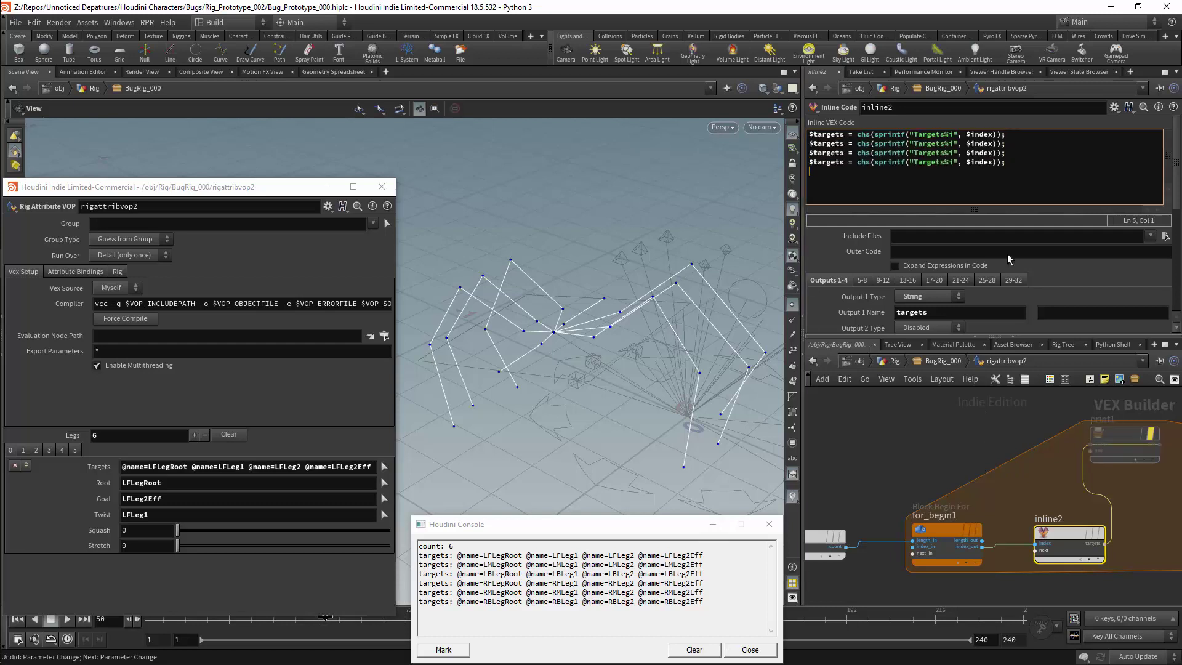
{"action": "key", "text": "ctrl+v"}
Step: Change the second line of inline2's code to $root = chs(sprintf("Root%i", $index));
{"action": "key", "text": "Up"}
{"action": "key", "text": "Home"}
{"action": "key", "text": "Down"}
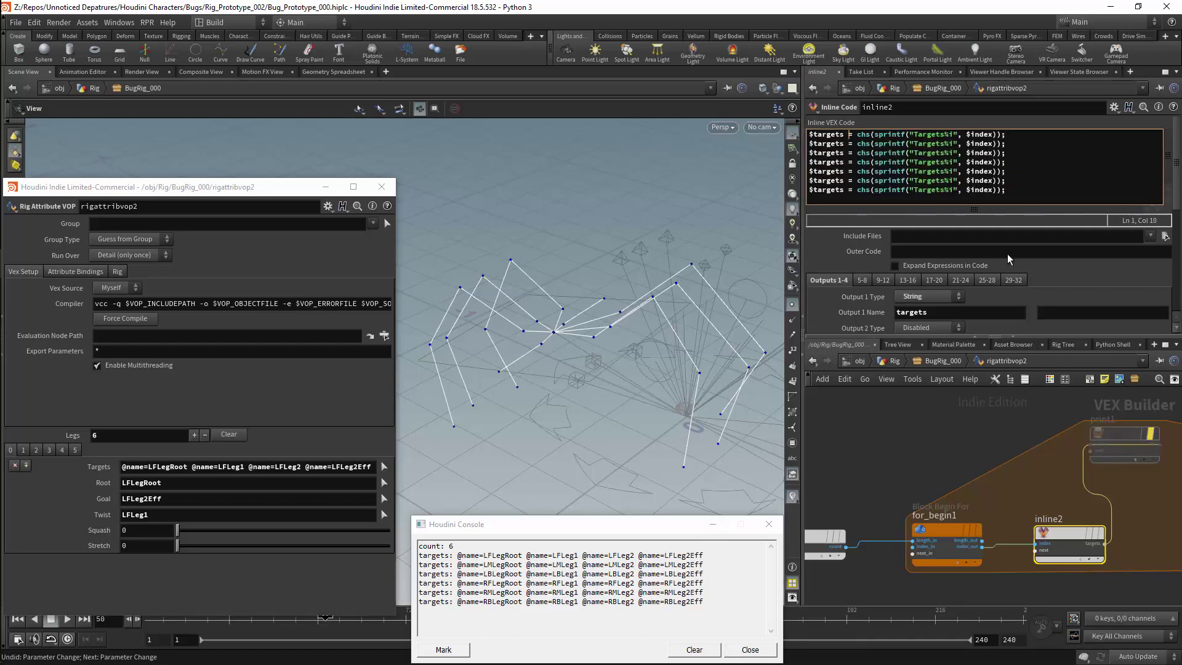
{"action": "key", "text": "ctrl+Right"}
{"action": "key", "text": "ctrl+Right"}
{"action": "key", "text": "Left"}
{"action": "key", "text": "BackSpace"}
{"action": "key", "text": "BackSpace"}
{"action": "key", "text": "BackSpace"}
{"action": "key", "text": "BackSpace"}
{"action": "key", "text": "BackSpace"}
{"action": "key", "text": "BackSpace"}
{"action": "key", "text": "BackSpace"}
{"action": "type", "text": "root"}
{"action": "key", "text": "ctrl+Right"}
{"action": "key", "text": "ctrl+Right"}
{"action": "key", "text": "ctrl+Right"}
{"action": "key", "text": "ctrl+Right"}
{"action": "key", "text": "ctrl+Right"}
{"action": "key", "text": "ctrl+Right"}
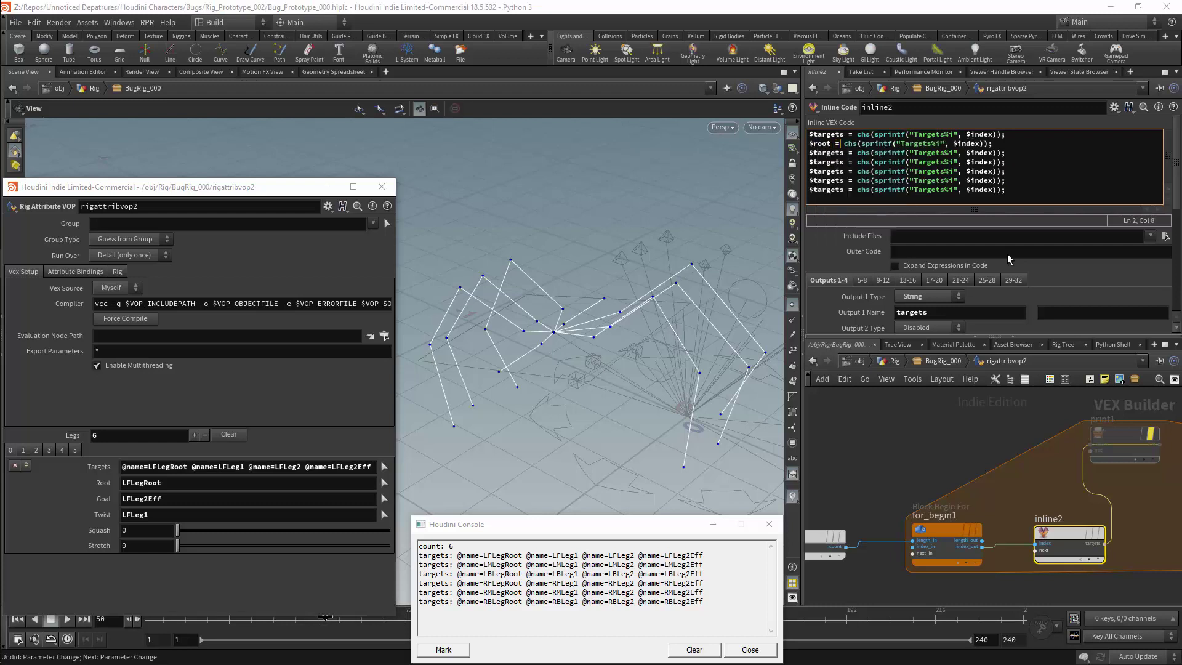
{"action": "key", "text": "Delete"}
{"action": "key", "text": "Delete"}
{"action": "key", "text": "Delete"}
{"action": "key", "text": "Delete"}
{"action": "key", "text": "Delete"}
{"action": "key", "text": "Delete"}
{"action": "key", "text": "Delete"}
{"action": "type", "text": "Root"}
Step: Change the third line of inline2's code to $goal = chs(sprintf("Goal%i", $index));
{"action": "key", "text": "Down"}
{"action": "key", "text": "Home"}
{"action": "key", "text": "Right"}
{"action": "key", "text": "ctrl+shift+Right"}
{"action": "type", "text": "toal"}
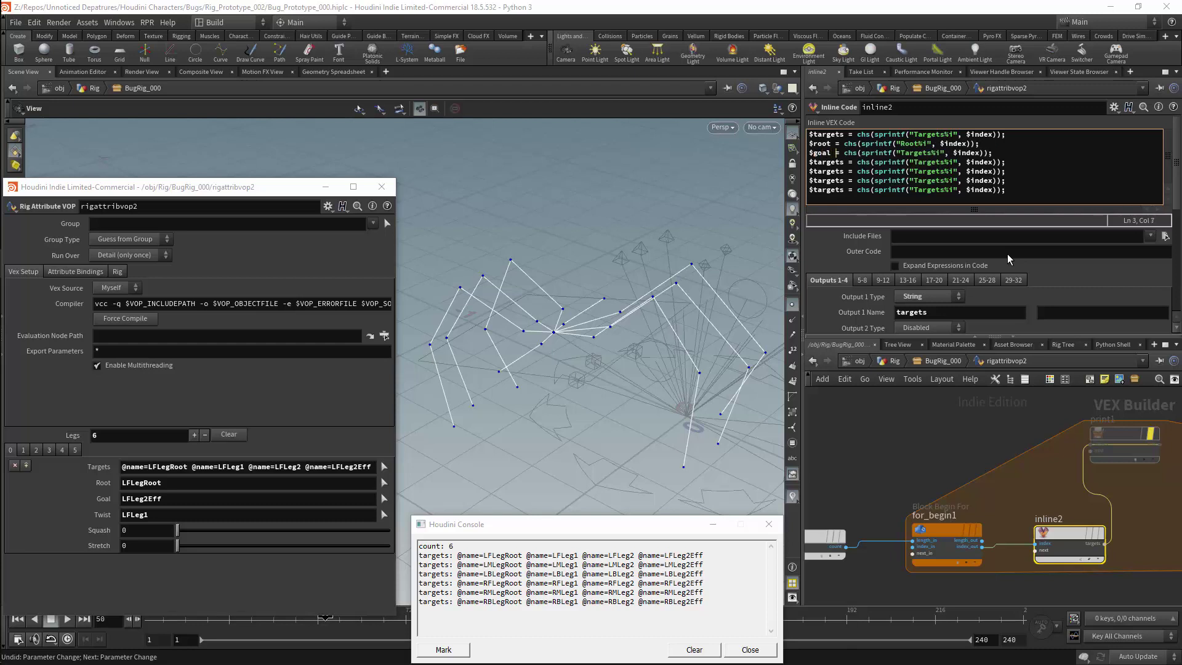
{"action": "key", "text": "ctrl+Right"}
{"action": "key", "text": "ctrl+Right"}
{"action": "key", "text": "ctrl+Right"}
{"action": "key", "text": "ctrl+Right"}
{"action": "key", "text": "ctrl+Right"}
{"action": "key", "text": "shift+Right"}
{"action": "key", "text": "shift+Right"}
{"action": "key", "text": "shift+Right"}
{"action": "key", "text": "shift+Right"}
{"action": "key", "text": "shift+Right"}
{"action": "key", "text": "shift+Right"}
{"action": "key", "text": "shift+Right"}
{"action": "type", "text": "Goal"}
Step: Change the fourth line of inline2's code to $twist = chs(sprintf("Twist%i", $index));
{"action": "key", "text": "Down"}
{"action": "key", "text": "Left"}
{"action": "key", "text": "ctrl+Left"}
{"action": "key", "text": "ctrl+Left"}
{"action": "key", "text": "ctrl+Left"}
{"action": "key", "text": "ctrl+Left"}
{"action": "key", "text": "ctrl+Left"}
{"action": "key", "text": "shift+Left"}
{"action": "key", "text": "shift+Left"}
{"action": "key", "text": "shift+Left"}
{"action": "key", "text": "shift+Left"}
{"action": "key", "text": "shift+Left"}
{"action": "key", "text": "shift+Left"}
{"action": "key", "text": "shift+Left"}
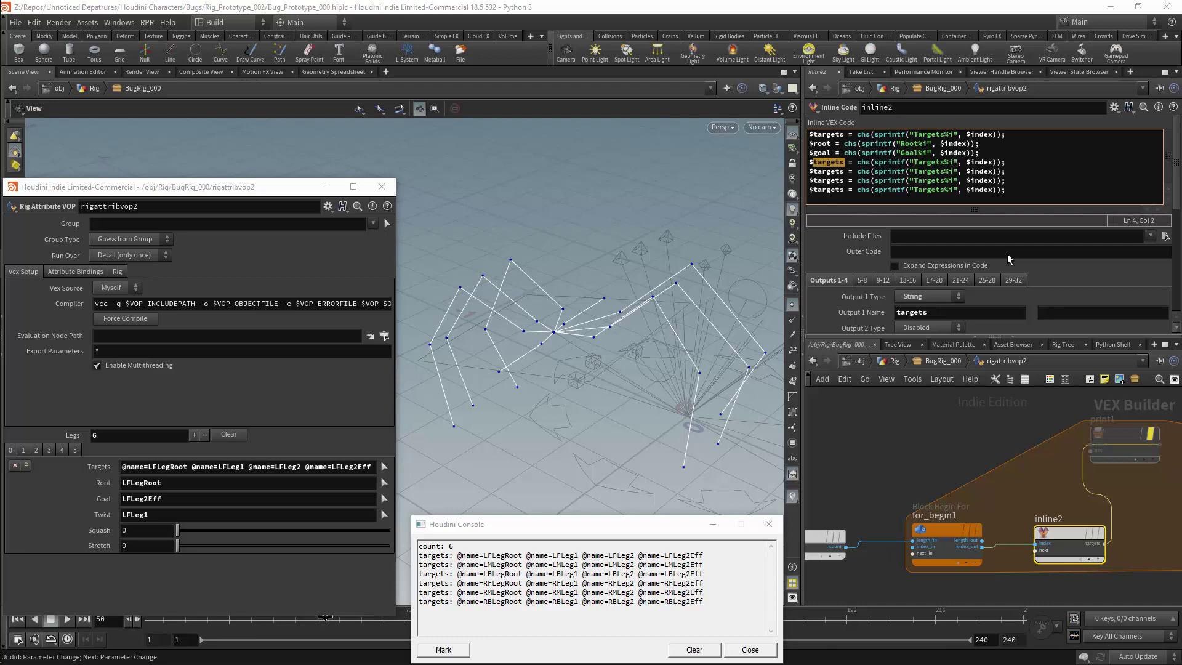
{"action": "type", "text": "twist"}
{"action": "key", "text": "Right"}
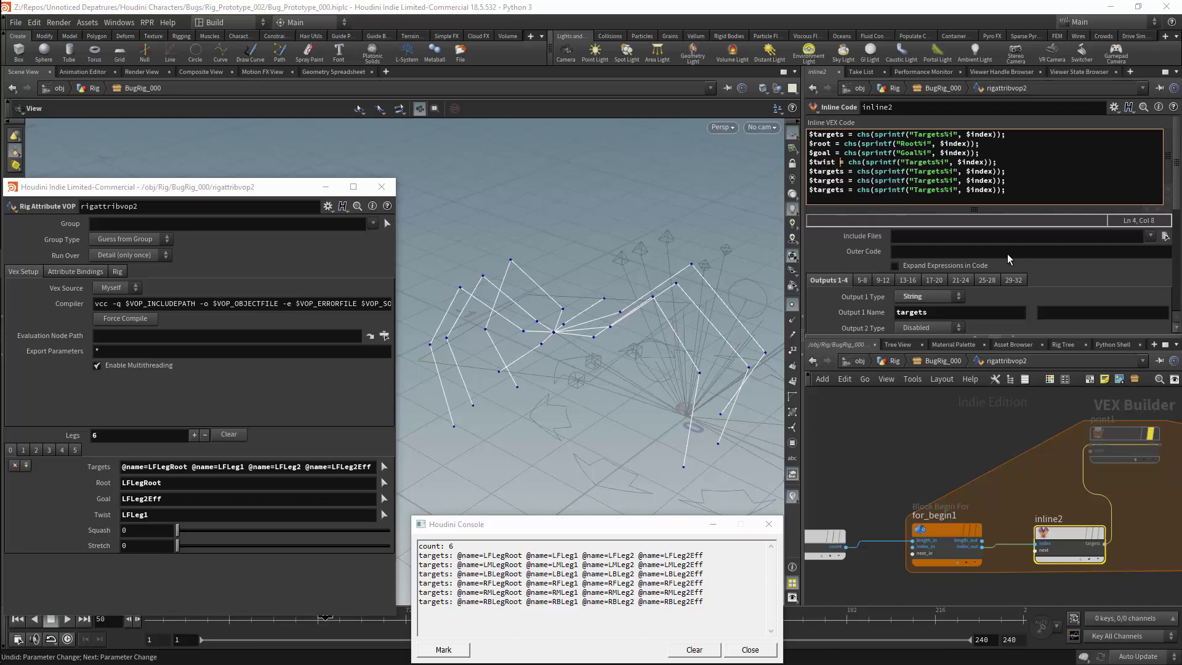
{"action": "key", "text": "ctrl+Right"}
{"action": "key", "text": "ctrl+Right"}
{"action": "key", "text": "ctrl+Right"}
{"action": "key", "text": "Right"}
{"action": "type", "text": "wist"}
{"action": "key", "text": "Delete"}
{"action": "key", "text": "Delete"}
{"action": "key", "text": "Delete"}
{"action": "key", "text": "Delete"}
{"action": "key", "text": "Delete"}
Step: Change the fifth line of inline2's code to $stretch = chs(sprintf("Stretch%i", $index));
{"action": "key", "text": "Down"}
{"action": "key", "text": "ctrl+Left"}
{"action": "key", "text": "ctrl+Left"}
{"action": "key", "text": "ctrl+Left"}
{"action": "key", "text": "ctrl+Left"}
{"action": "key", "text": "ctrl+Left"}
{"action": "key", "text": "shift+Left"}
{"action": "key", "text": "shift+Left"}
{"action": "key", "text": "shift+Left"}
{"action": "key", "text": "shift+Left"}
{"action": "key", "text": "shift+Left"}
{"action": "key", "text": "shift+Left"}
{"action": "key", "text": "shift+Left"}
{"action": "type", "text": "stretch"}
{"action": "key", "text": "ctrl+Right"}
{"action": "key", "text": "ctrl+Right"}
{"action": "key", "text": "ctrl+Right"}
{"action": "key", "text": "ctrl+Right"}
{"action": "key", "text": "ctrl+Right"}
{"action": "key", "text": "ctrl+Right"}
{"action": "key", "text": "shift+Right"}
{"action": "key", "text": "shift+Right"}
{"action": "key", "text": "shift+Right"}
{"action": "key", "text": "shift+Right"}
{"action": "key", "text": "shift+Right"}
{"action": "key", "text": "shift+Right"}
{"action": "key", "text": "shift+Right"}
{"action": "key", "text": "shift+Right"}
{"action": "type", "text": "\"Stretch"}
Step: Change the sixth line of inline2's code to $squash = chs(sprintf("Squash%i", $index));
{"action": "key", "text": "Down"}
{"action": "key", "text": "shift+Left"}
{"action": "key", "text": "shift+Left"}
{"action": "key", "text": "shift+Left"}
{"action": "key", "text": "shift+Left"}
{"action": "key", "text": "shift+Left"}
{"action": "key", "text": "shift+Left"}
{"action": "key", "text": "shift+Left"}
{"action": "type", "text": "S"}
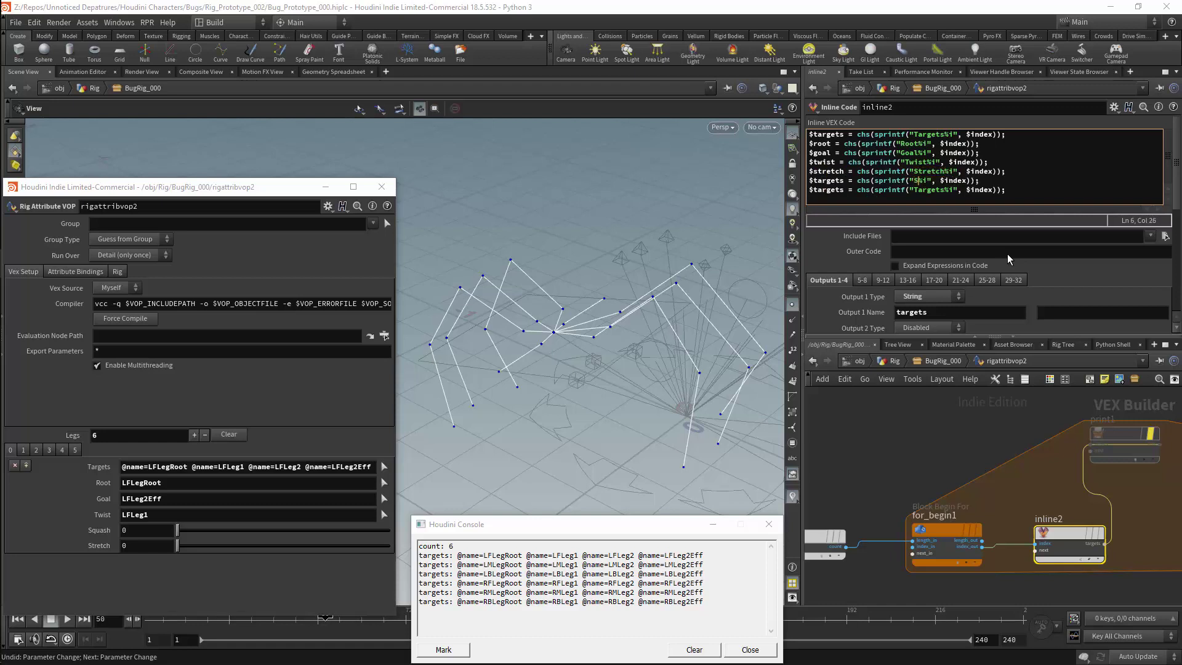
{"action": "type", "text": "quash"}
{"action": "key", "text": "ctrl+Left"}
{"action": "key", "text": "ctrl+Left"}
{"action": "key", "text": "ctrl+Left"}
{"action": "key", "text": "ctrl+Left"}
{"action": "key", "text": "ctrl+Left"}
{"action": "key", "text": "ctrl+Left"}
{"action": "key", "text": "Left"}
{"action": "key", "text": "BackSpace"}
{"action": "key", "text": "BackSpace"}
{"action": "key", "text": "BackSpace"}
{"action": "key", "text": "BackSpace"}
{"action": "key", "text": "BackSpace"}
{"action": "key", "text": "BackSpace"}
{"action": "key", "text": "BackSpace"}
{"action": "type", "text": "squ"}
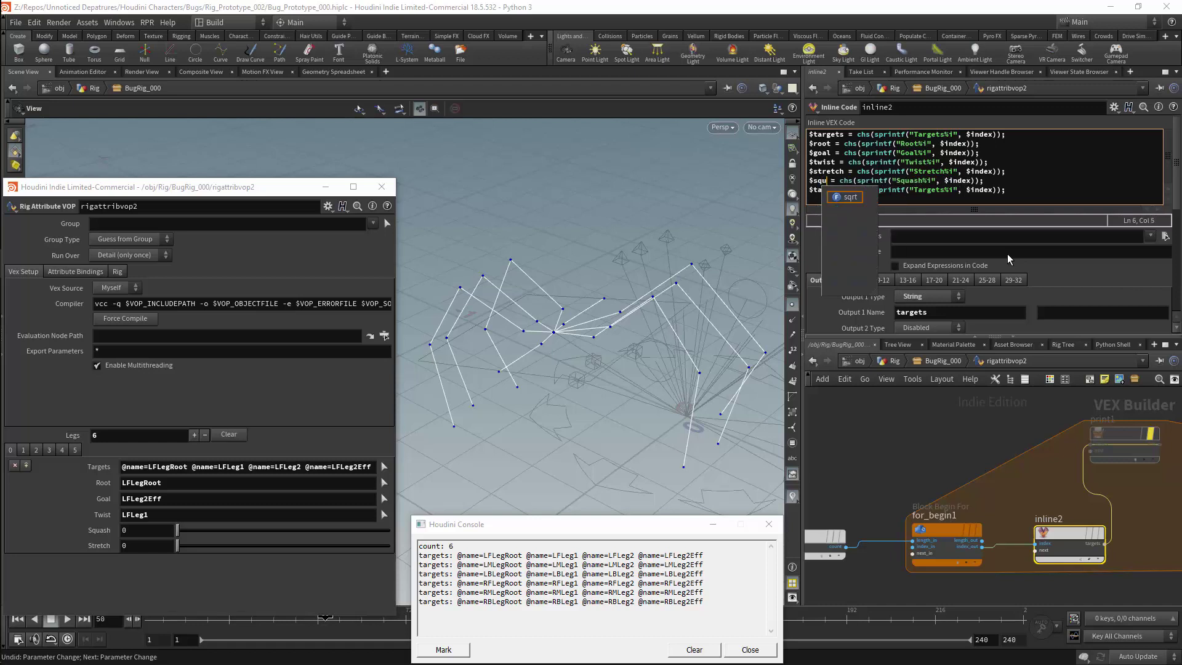
{"action": "type", "text": "ash"}
Step: Delete the leftover duplicate $targets line at the end of inline2's code
{"action": "key", "text": "End"}
{"action": "key", "text": "shift+Down"}
{"action": "key", "text": "shift+End"}
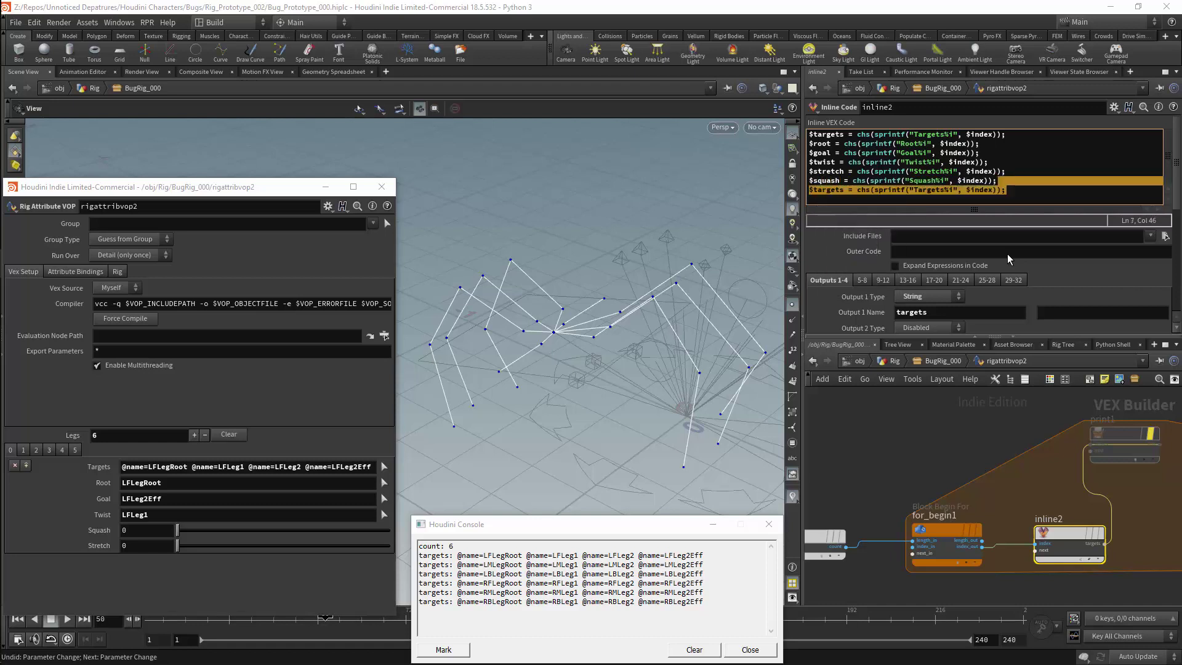
{"action": "key", "text": "BackSpace"}
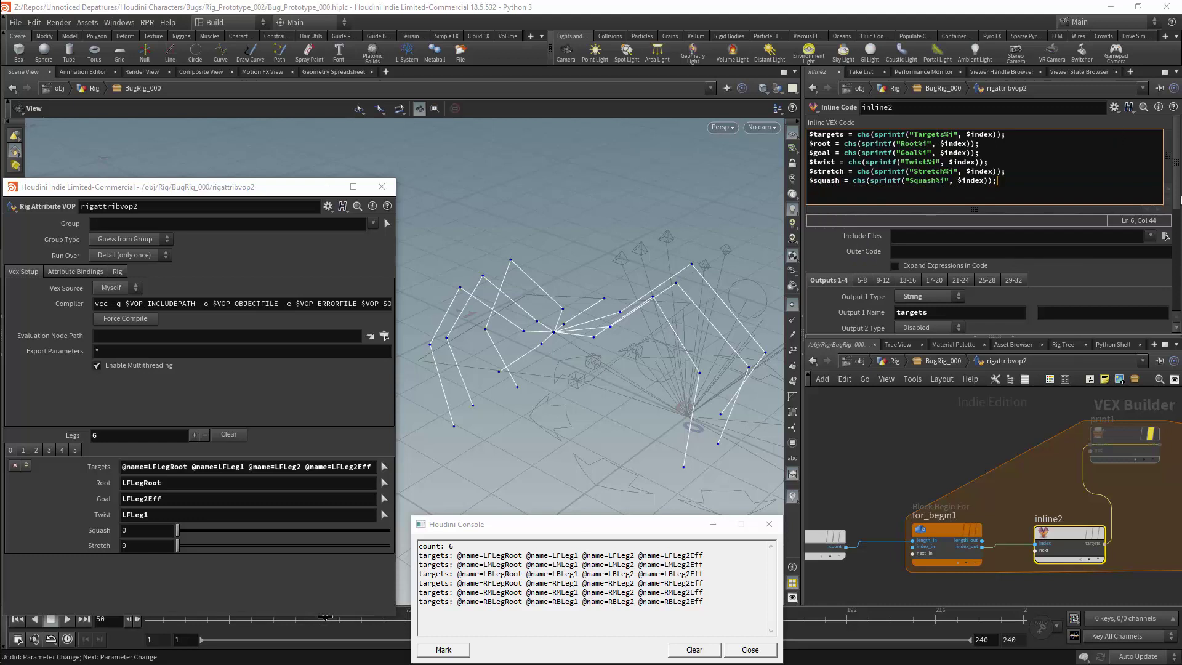
Step: Set inline2's Output 2 to type String and name it root
{"action": "left_click_drag", "start_coordinate": [1179, 200], "coordinate": [1180, 219]}
{"action": "scroll", "coordinate": [936, 271], "scroll_direction": "down", "scroll_amount": 1}
{"action": "left_click", "coordinate": [937, 271]}
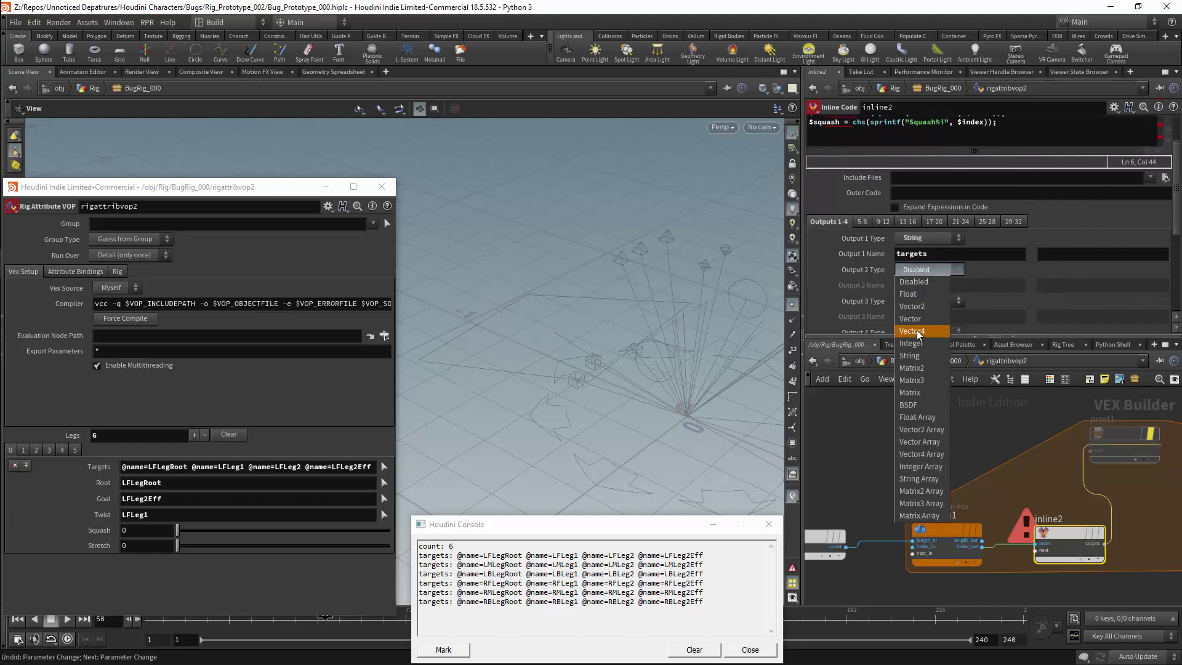
{"action": "left_click", "coordinate": [922, 358]}
{"action": "left_click", "coordinate": [911, 287]}
{"action": "type", "text": "roo"}
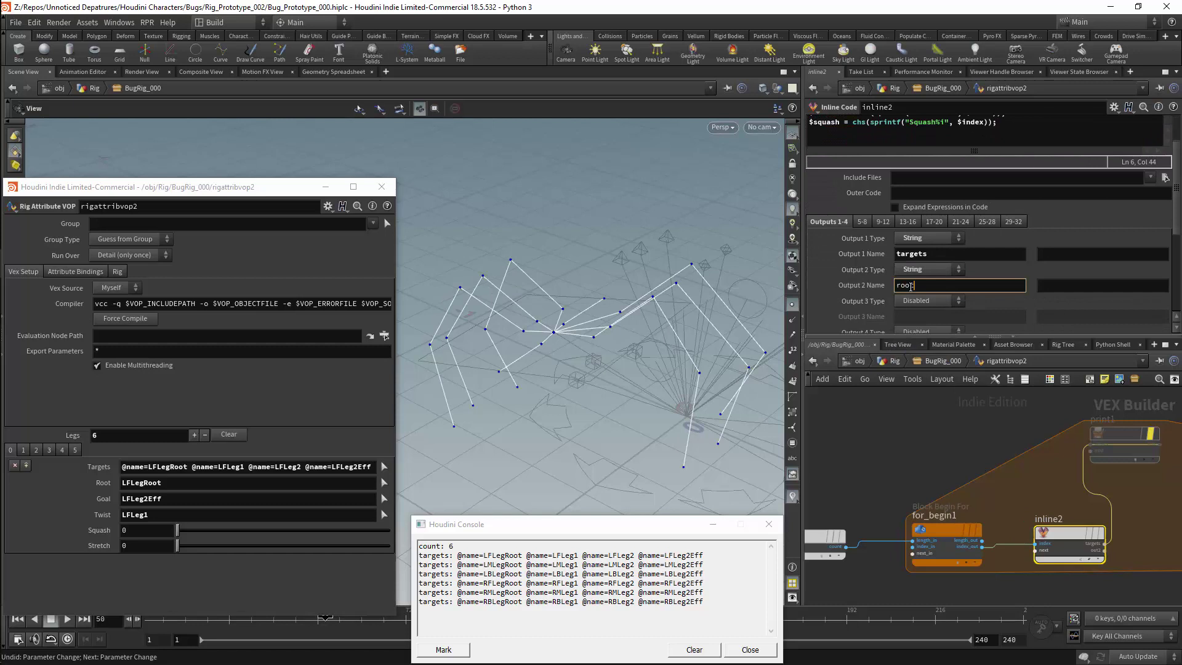
{"action": "type", "text": "t"}
Step: Set inline2's Output 3 to type String and name it goal
{"action": "left_click", "coordinate": [929, 300]}
{"action": "left_click", "coordinate": [922, 394]}
{"action": "left_click", "coordinate": [913, 316]}
{"action": "type", "text": "go"}
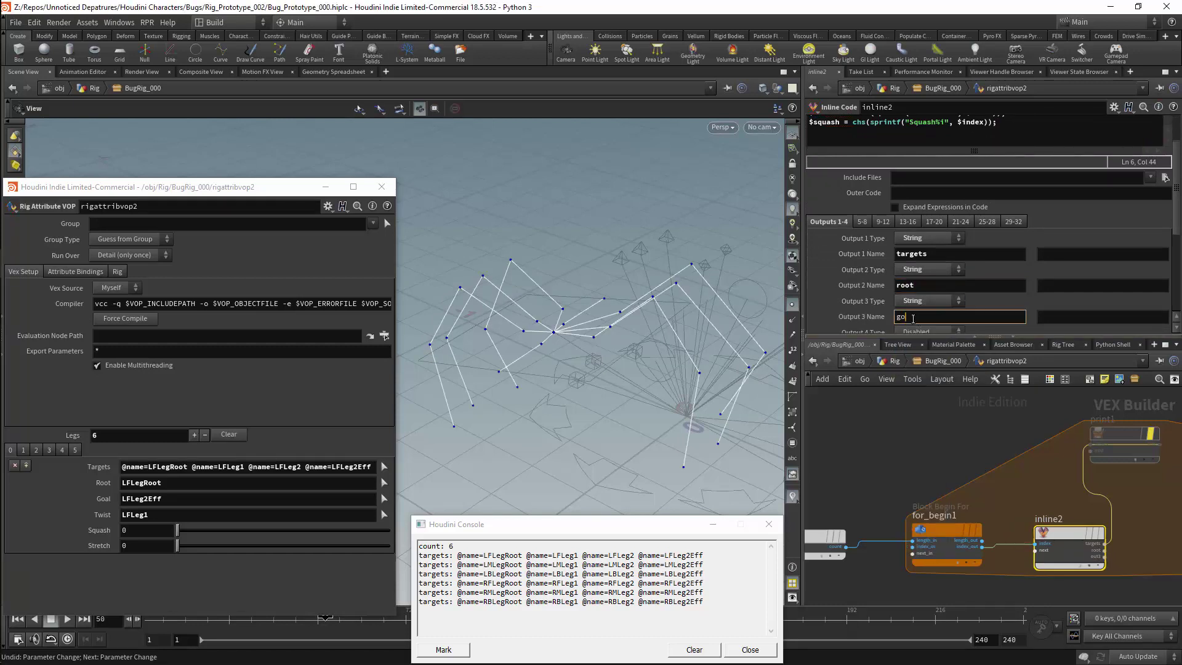
{"action": "type", "text": "al"}
Step: Set inline2's Output 4 to type String and name it twist
{"action": "scroll", "coordinate": [969, 252], "scroll_direction": "down", "scroll_amount": 3}
{"action": "left_click", "coordinate": [929, 256]}
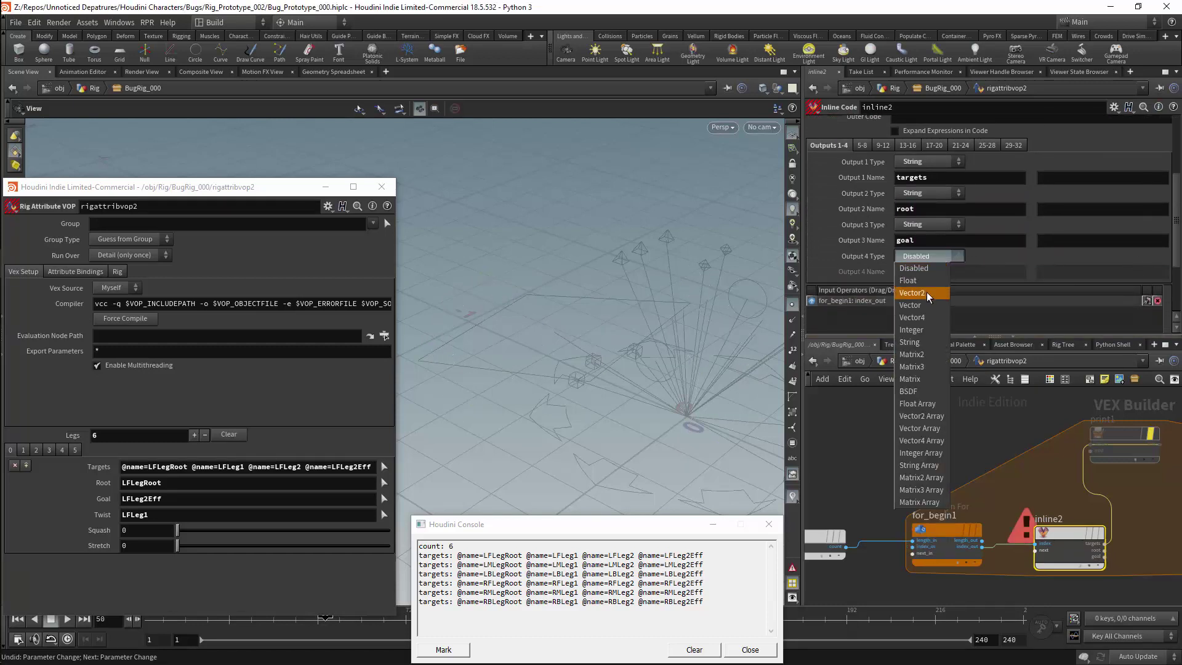
{"action": "left_click", "coordinate": [916, 342]}
{"action": "left_click", "coordinate": [933, 273]}
{"action": "type", "text": "twist"}
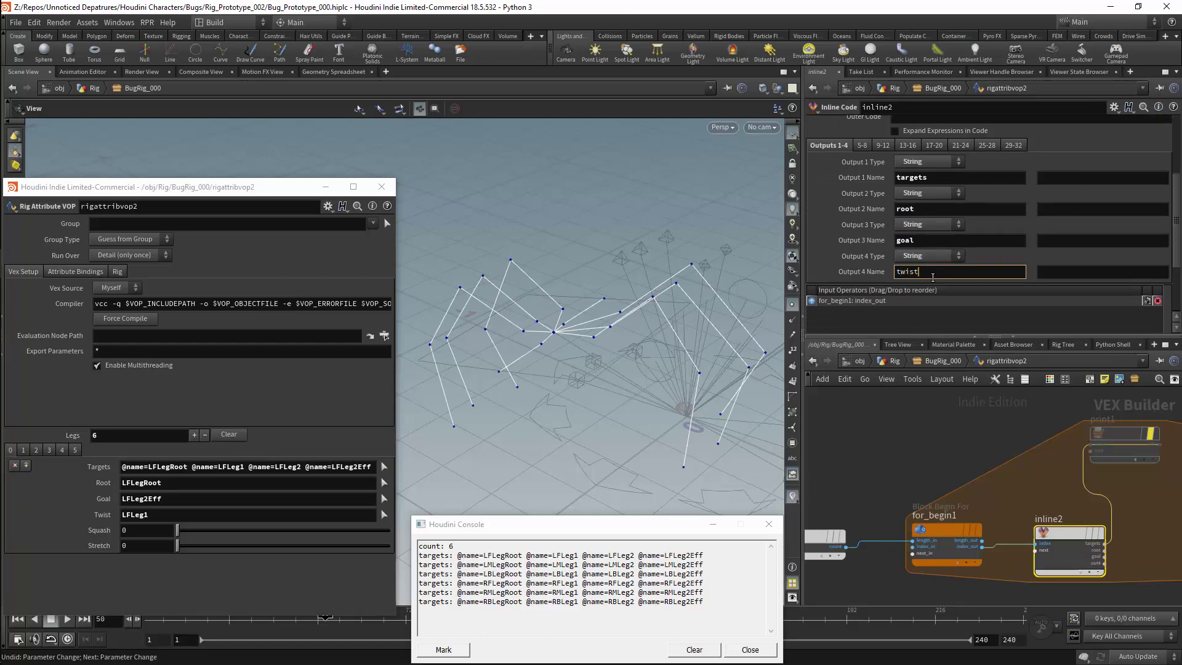
Step: Change chs to chf in the $stretch and $squash lines of inline2's code
{"action": "left_click", "coordinate": [862, 146]}
{"action": "left_click_drag", "start_coordinate": [1177, 193], "coordinate": [1179, 152]}
{"action": "scroll", "coordinate": [927, 266], "scroll_direction": "down", "scroll_amount": 1}
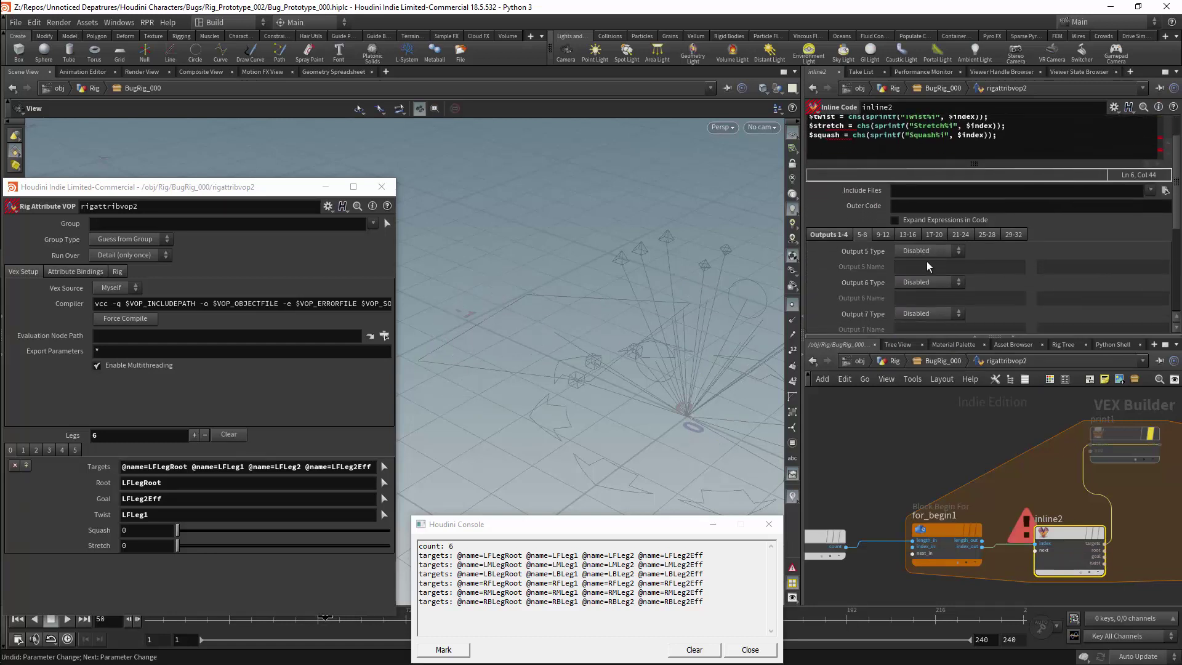
{"action": "left_click", "coordinate": [872, 125]}
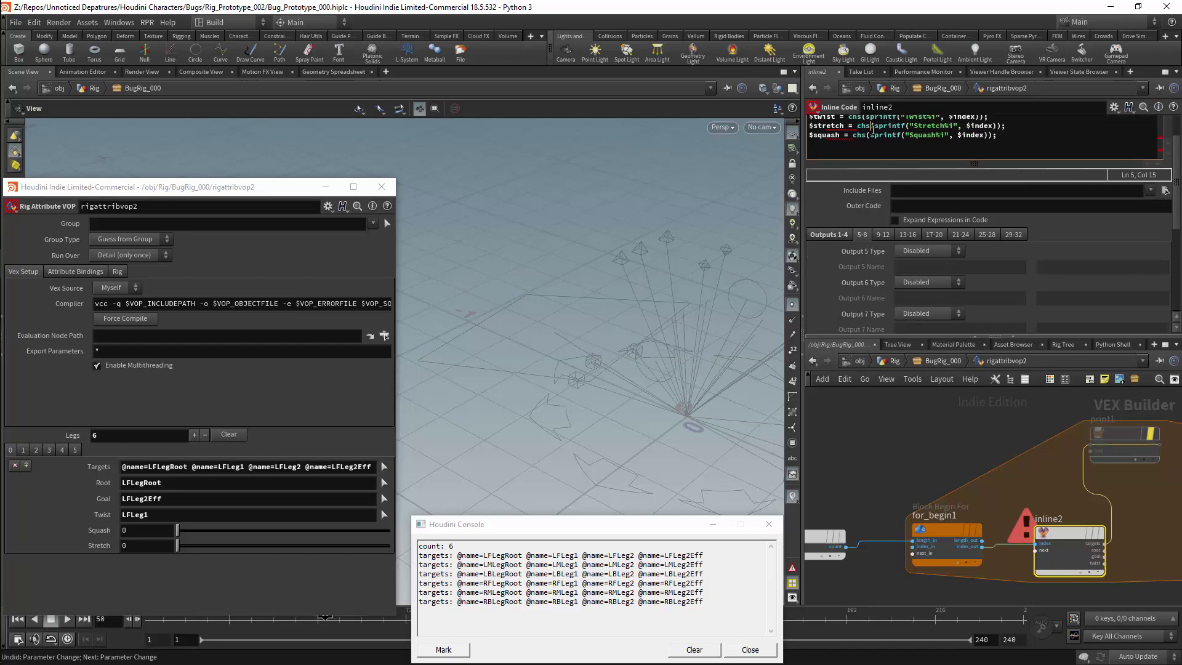
{"action": "key", "text": "BackSpace"}
{"action": "type", "text": "f"}
{"action": "key", "text": "Down"}
{"action": "key", "text": "Left"}
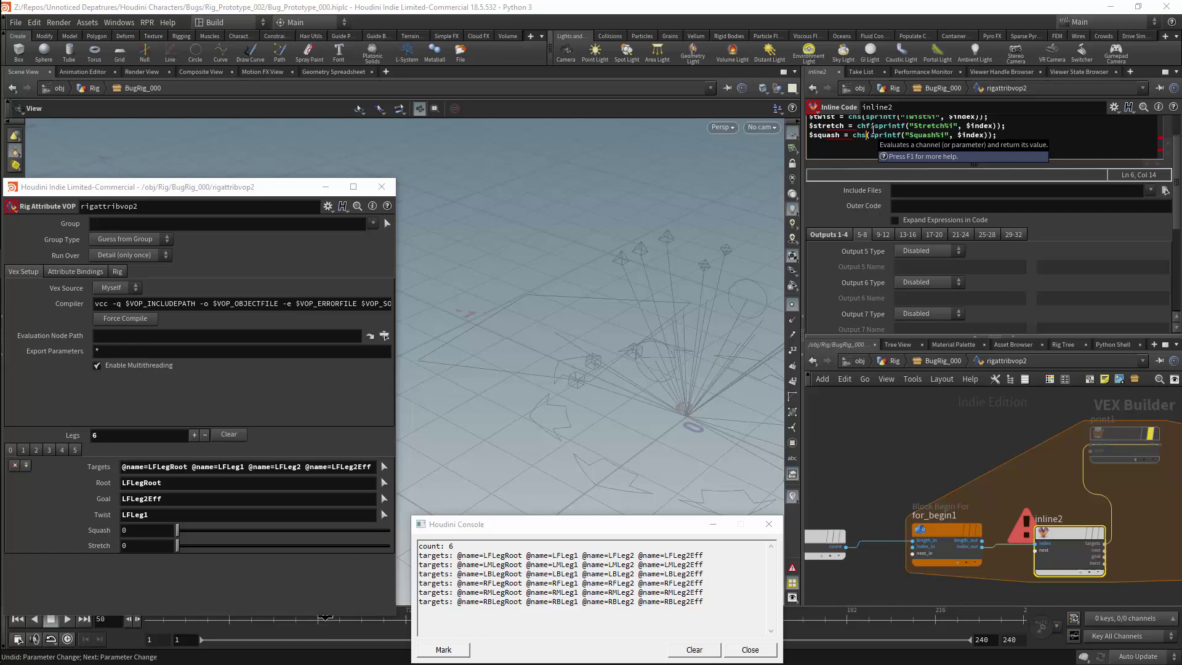
{"action": "key", "text": "BackSpace"}
{"action": "type", "text": "f"}
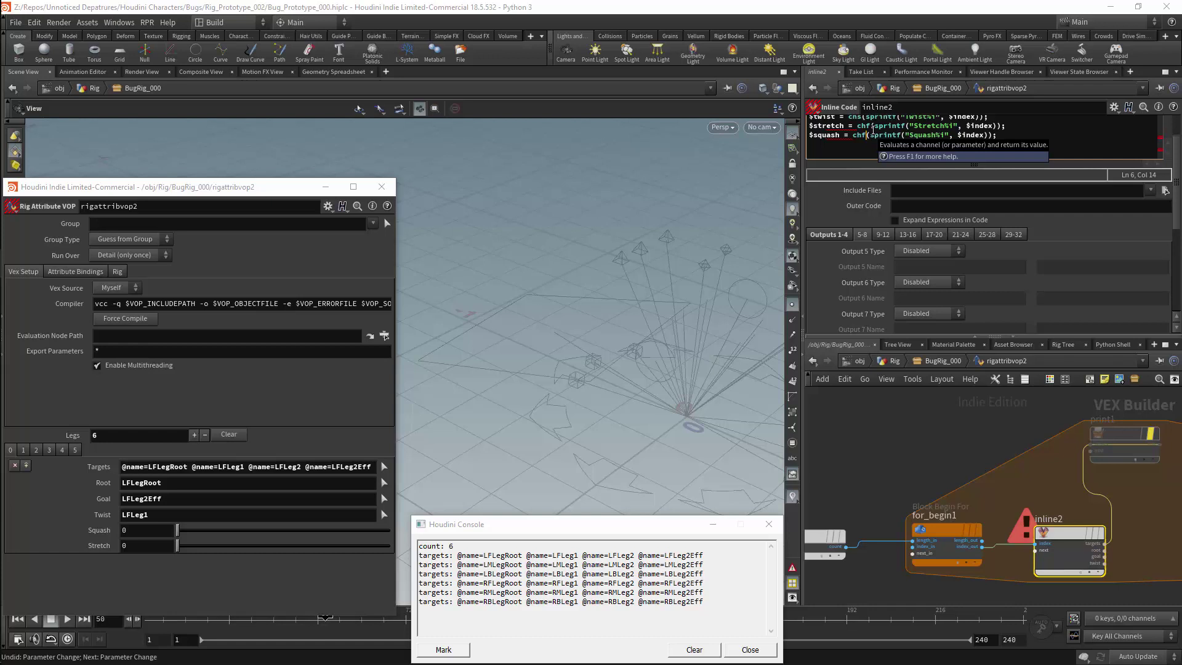
Step: Set inline2's Output 5 to type Float and name it stretch
{"action": "left_click", "coordinate": [930, 250]}
{"action": "left_click", "coordinate": [918, 270]}
{"action": "left_click", "coordinate": [901, 267]}
{"action": "type", "text": "stretch"}
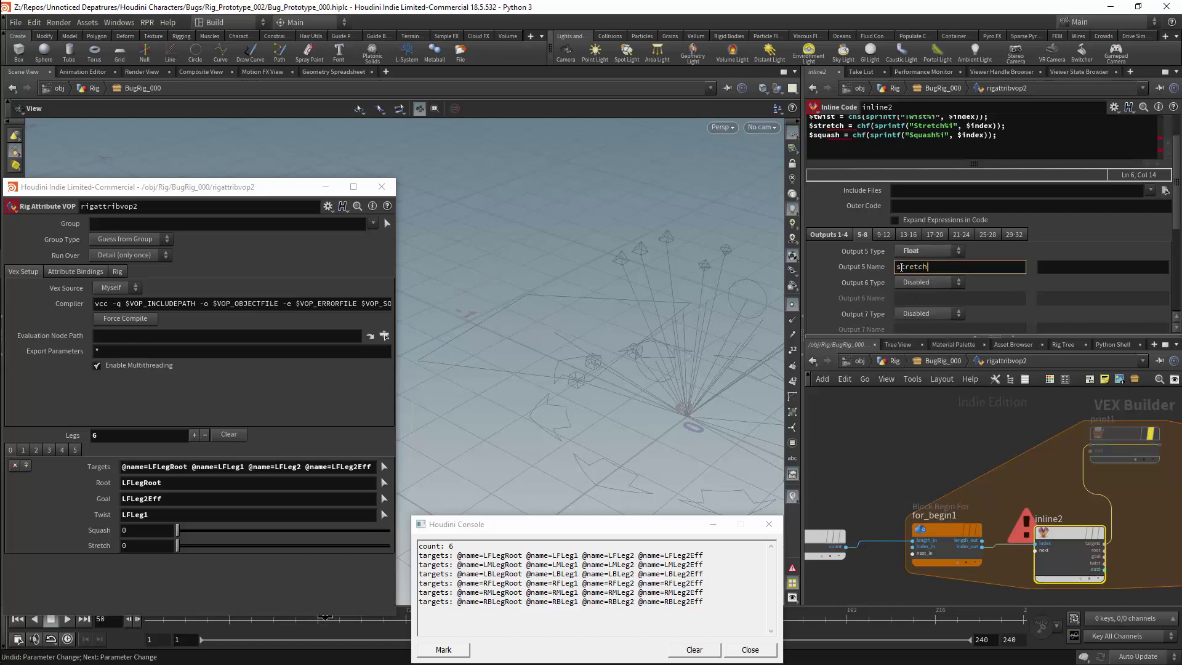
{"action": "key", "text": "Return"}
Step: Set inline2's Output 6 to type Float and name it squash
{"action": "left_click", "coordinate": [929, 282]}
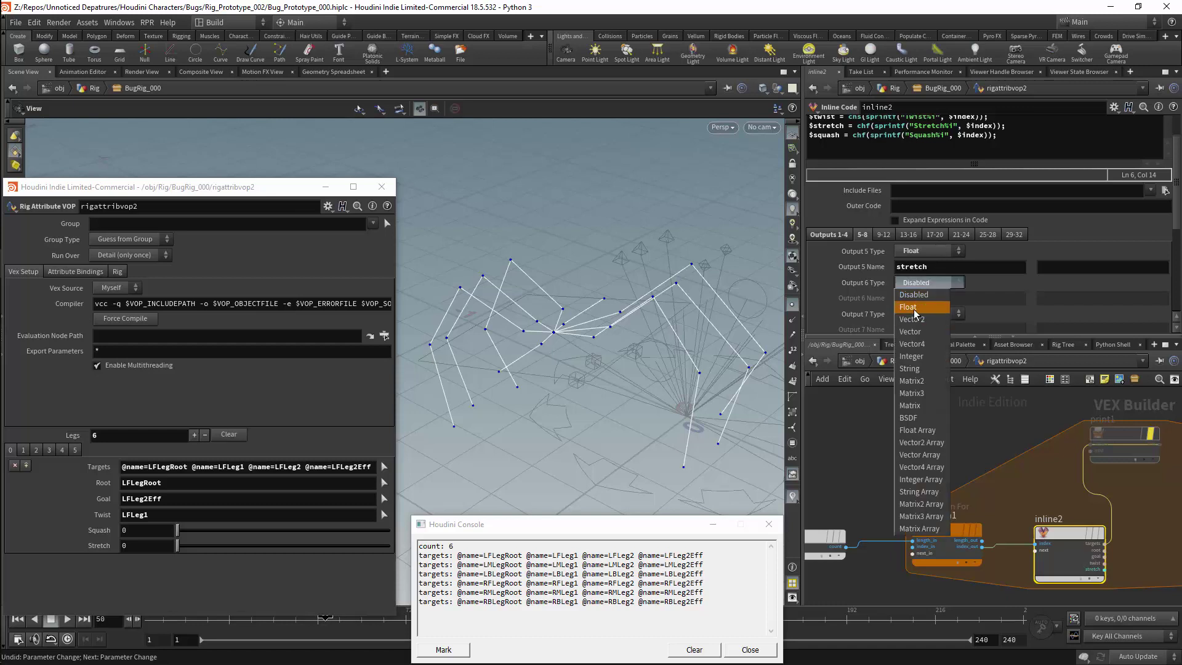
{"action": "left_click", "coordinate": [917, 301]}
{"action": "left_click", "coordinate": [897, 298]}
{"action": "type", "text": "squash"}
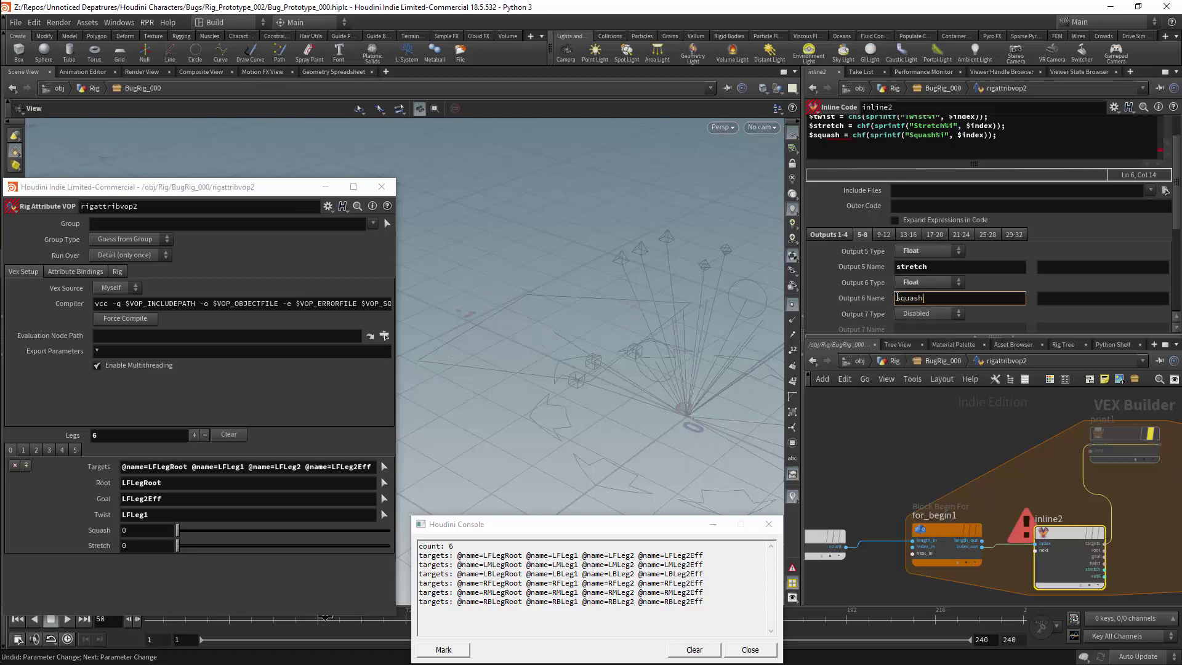
{"action": "key", "text": "Return"}
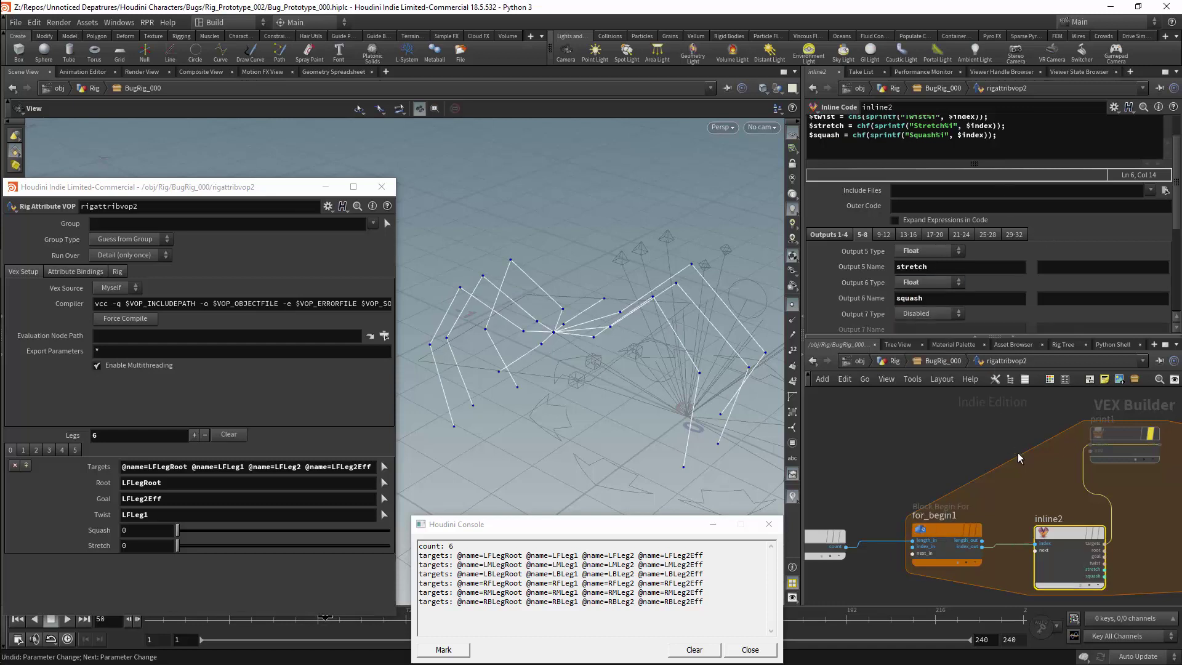
Step: Wire inline2's root, goal, twist, stretch and squash outputs into print1, and review the printed values in the enlarged console before closing it
{"action": "scroll", "coordinate": [1018, 452], "scroll_direction": "down", "scroll_amount": 5}
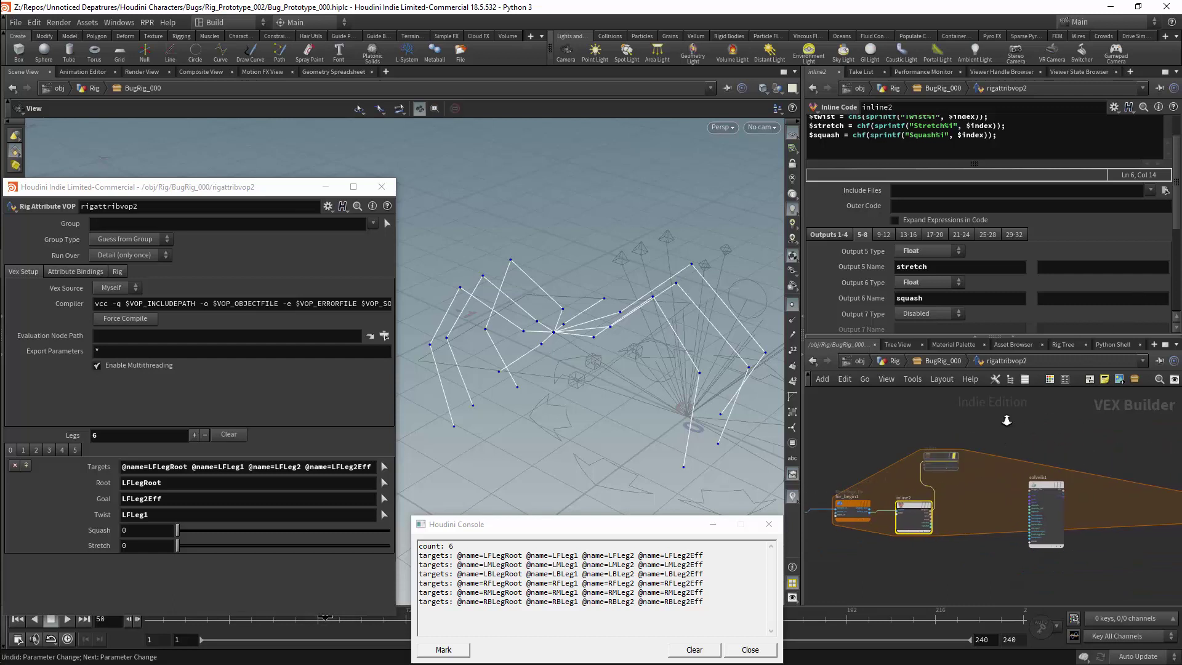
{"action": "scroll", "coordinate": [985, 448], "scroll_direction": "up", "scroll_amount": 5}
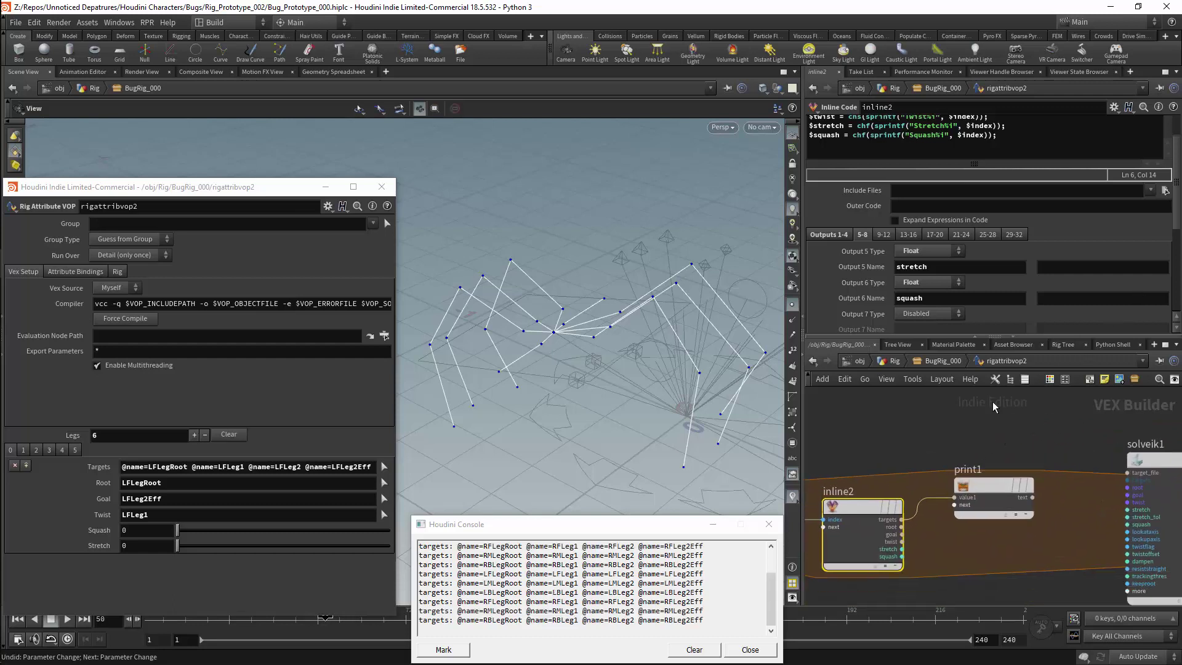
{"action": "left_click_drag", "start_coordinate": [901, 527], "coordinate": [954, 505]}
{"action": "left_click_drag", "start_coordinate": [901, 534], "coordinate": [954, 527]}
{"action": "left_click_drag", "start_coordinate": [901, 555], "coordinate": [955, 533]}
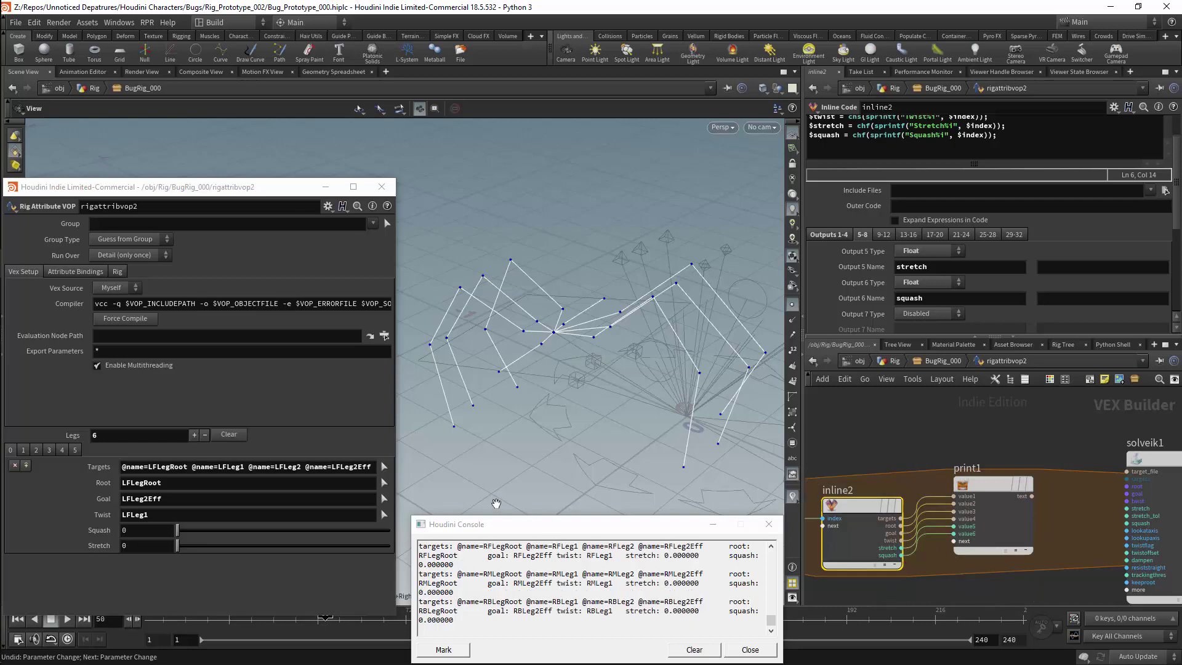
{"action": "left_click_drag", "start_coordinate": [412, 518], "coordinate": [3, 190]}
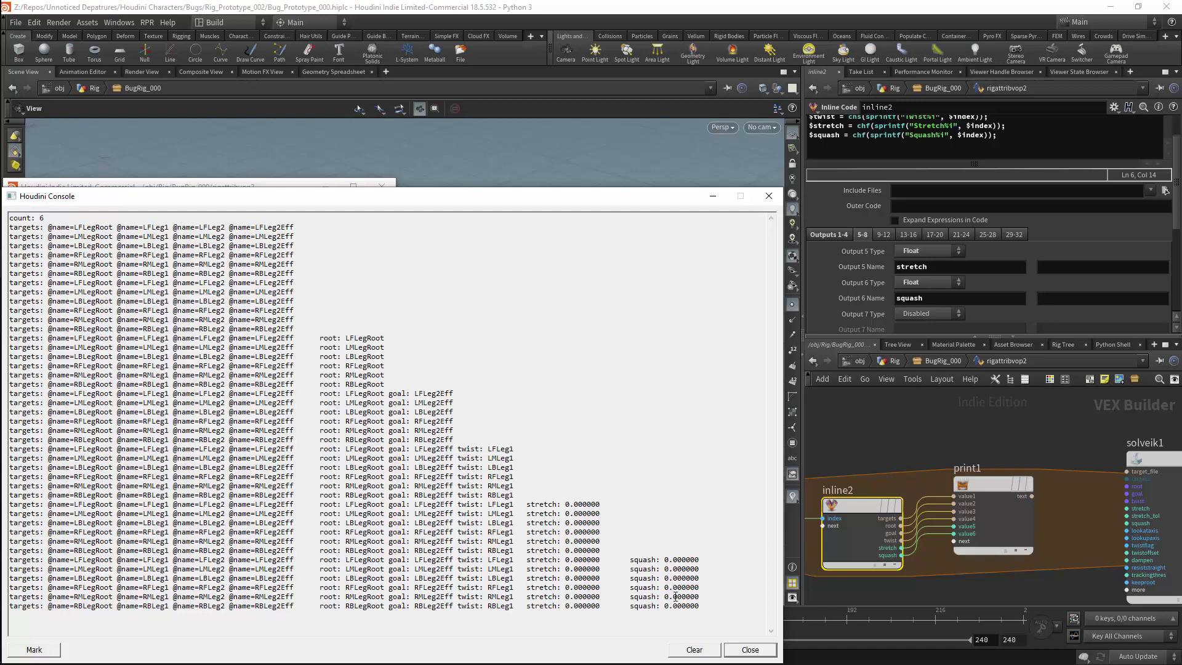
{"action": "left_click", "coordinate": [746, 650]}
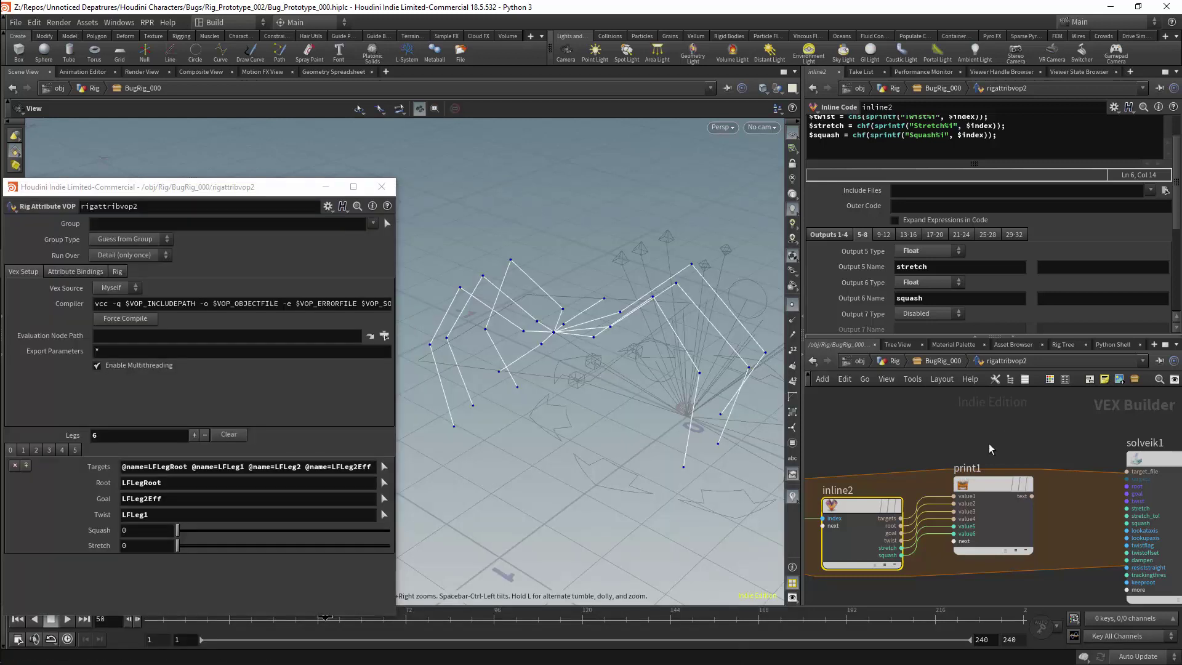
Step: Bypass print1 and move it up out of the main row, and shift solveik1 down in line with inline2
{"action": "left_click", "coordinate": [996, 485]}
{"action": "left_click_drag", "start_coordinate": [1003, 484], "coordinate": [1006, 402]}
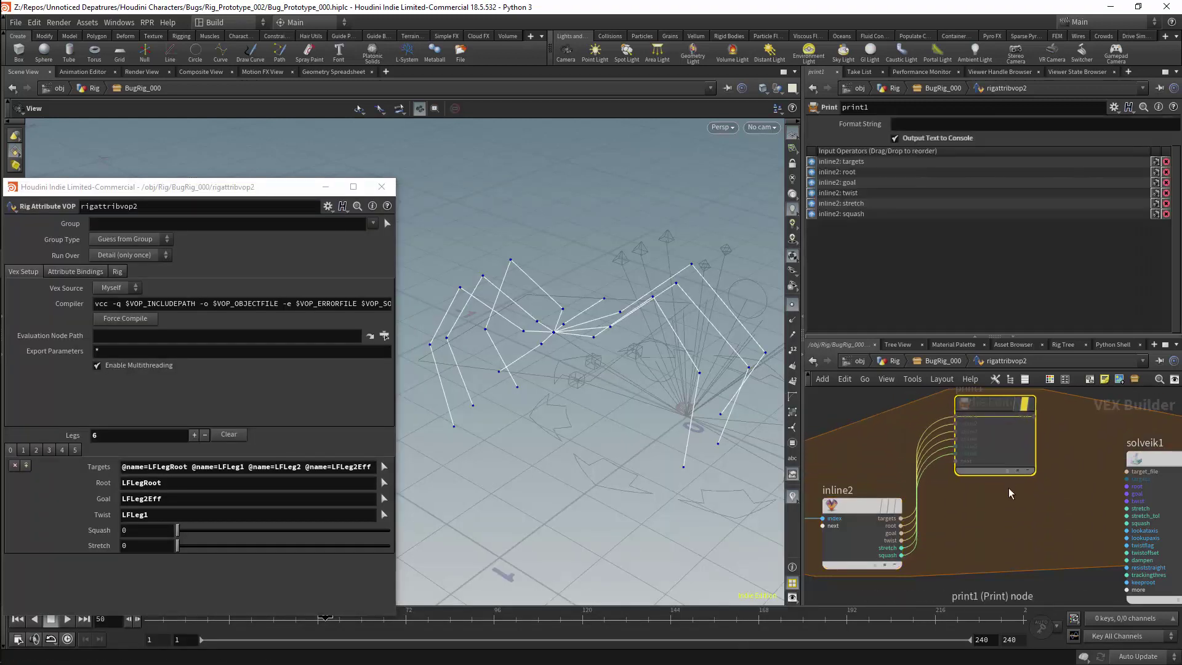
{"action": "scroll", "coordinate": [988, 554], "scroll_direction": "down", "scroll_amount": 4}
{"action": "scroll", "coordinate": [1089, 455], "scroll_direction": "up", "scroll_amount": 3}
{"action": "middle_click_drag", "start_coordinate": [1090, 455], "coordinate": [1086, 396]}
{"action": "left_click_drag", "start_coordinate": [1058, 458], "coordinate": [1054, 491]}
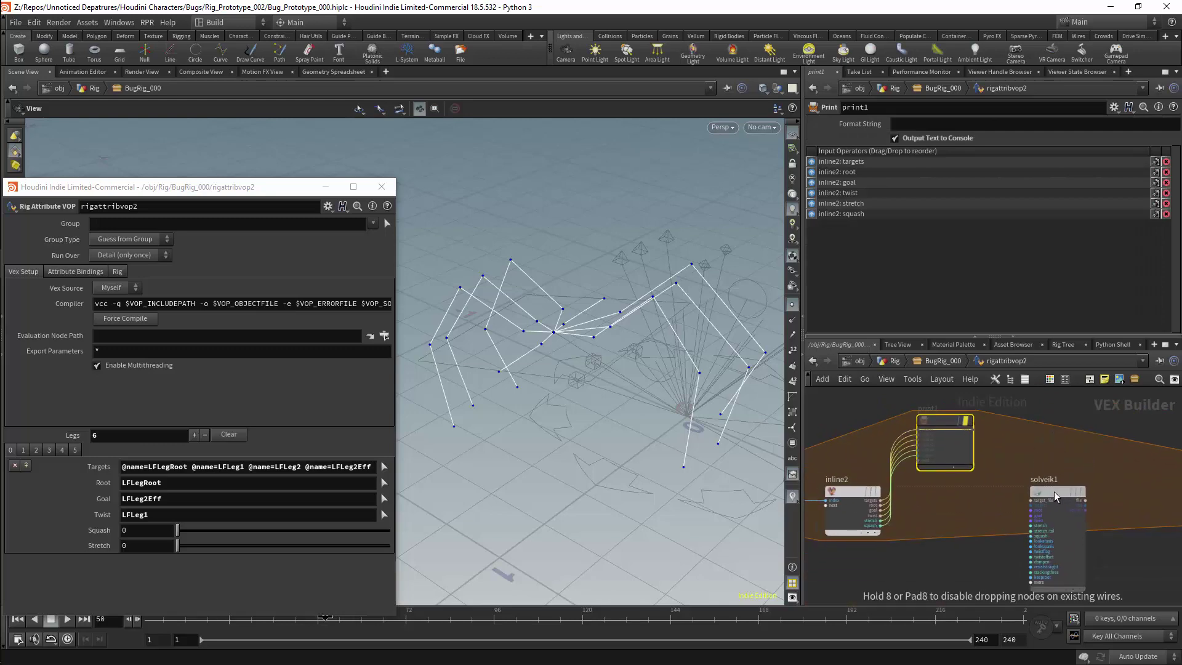
Step: Add a Set Point Transform node after solveik1 and wire solveik1's point and transform outputs into its pt and xform inputs
{"action": "scroll", "coordinate": [1068, 467], "scroll_direction": "up", "scroll_amount": 3}
{"action": "middle_click_drag", "start_coordinate": [1088, 449], "coordinate": [1055, 446]}
{"action": "key", "text": "Tab"}
{"action": "type", "text": "sett"}
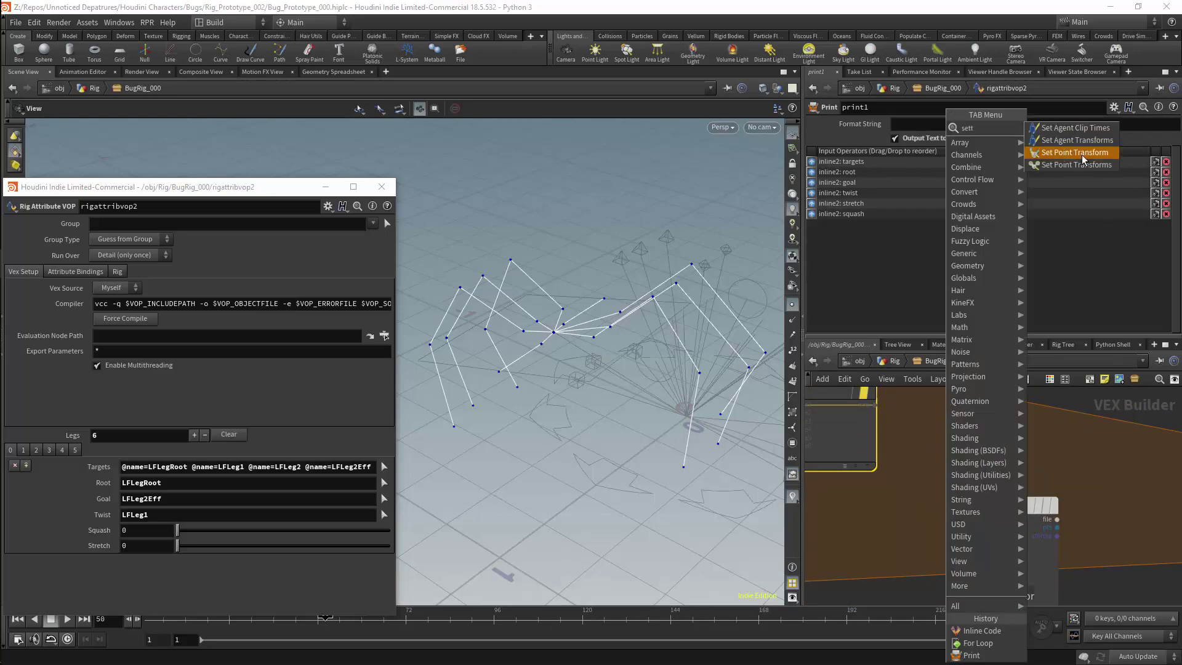
{"action": "left_click", "coordinate": [1080, 154]}
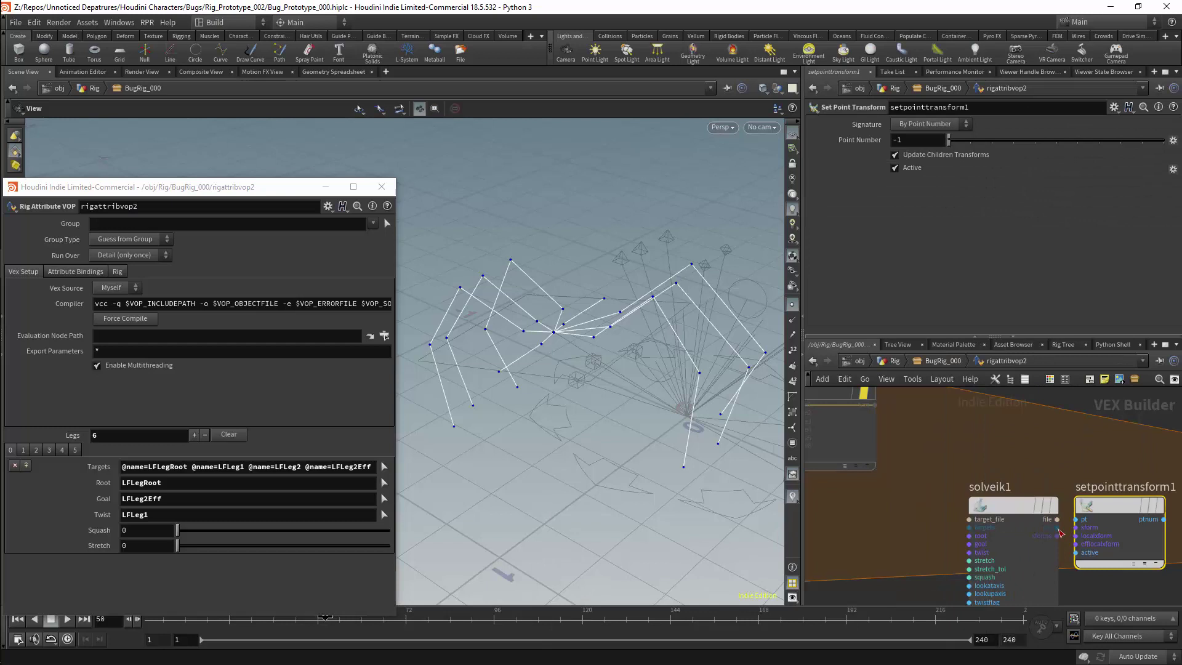
{"action": "left_click_drag", "start_coordinate": [1058, 536], "coordinate": [1142, 512]}
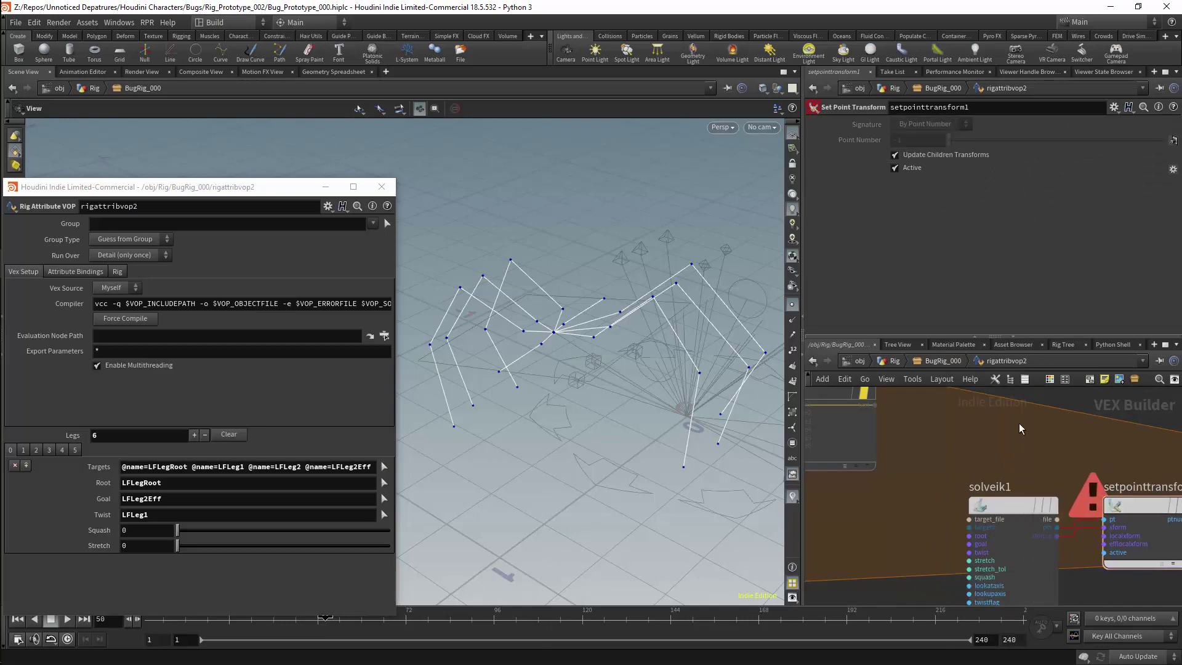
Step: Add a Get Point Transforms node between inline2 and solveik1
{"action": "middle_click_drag", "start_coordinate": [1001, 438], "coordinate": [1081, 423]}
{"action": "scroll", "coordinate": [1035, 449], "scroll_direction": "down", "scroll_amount": 2}
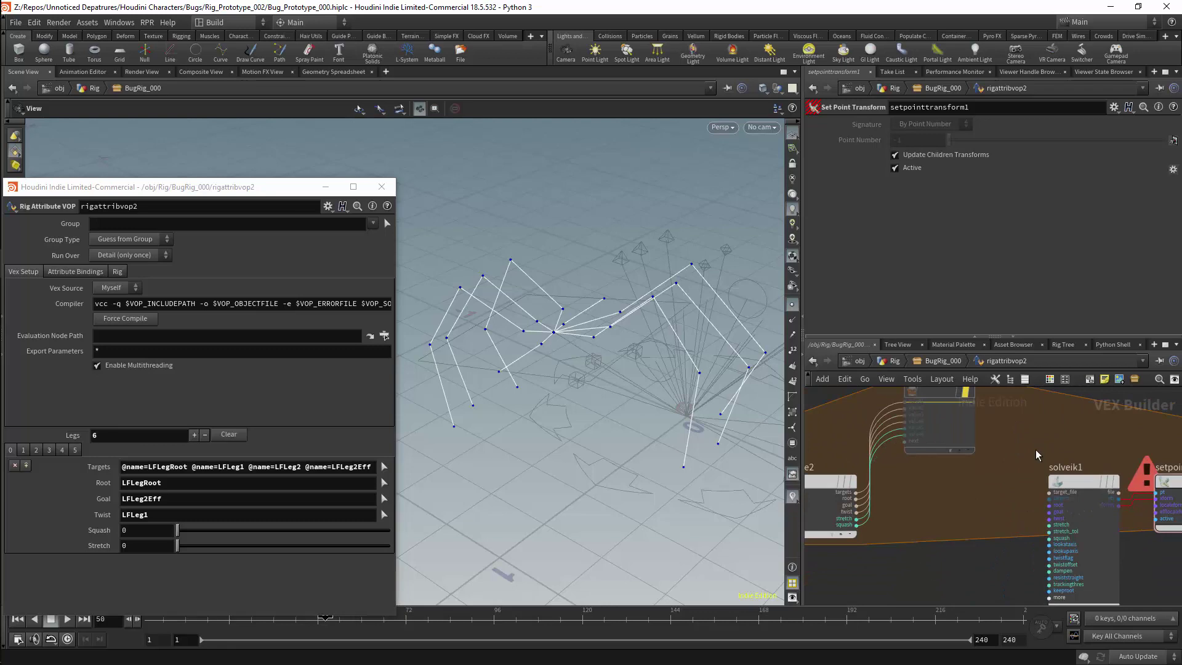
{"action": "key", "text": "Tab"}
{"action": "type", "text": "get"}
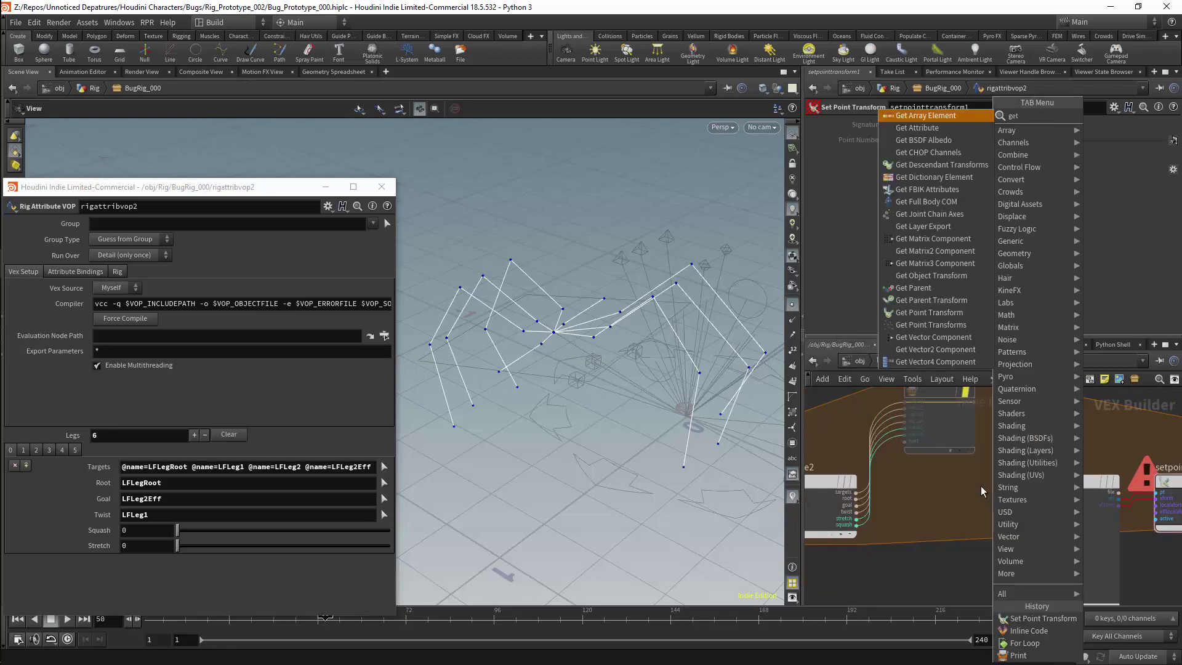
{"action": "left_click", "coordinate": [948, 326]}
{"action": "left_click", "coordinate": [972, 493]}
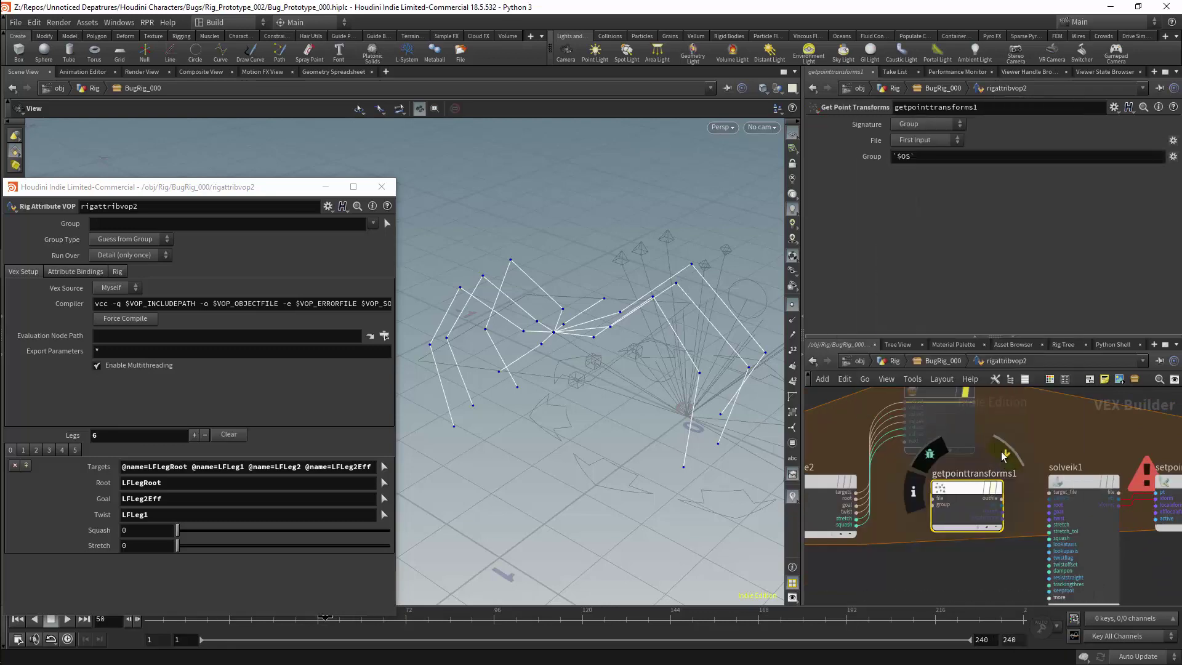
Step: Wire getpointtransforms1's pts output into solveik1's targets input and nudge getpointtransforms1 upward
{"action": "scroll", "coordinate": [1030, 448], "scroll_direction": "up", "scroll_amount": 3}
{"action": "left_click", "coordinate": [983, 536]}
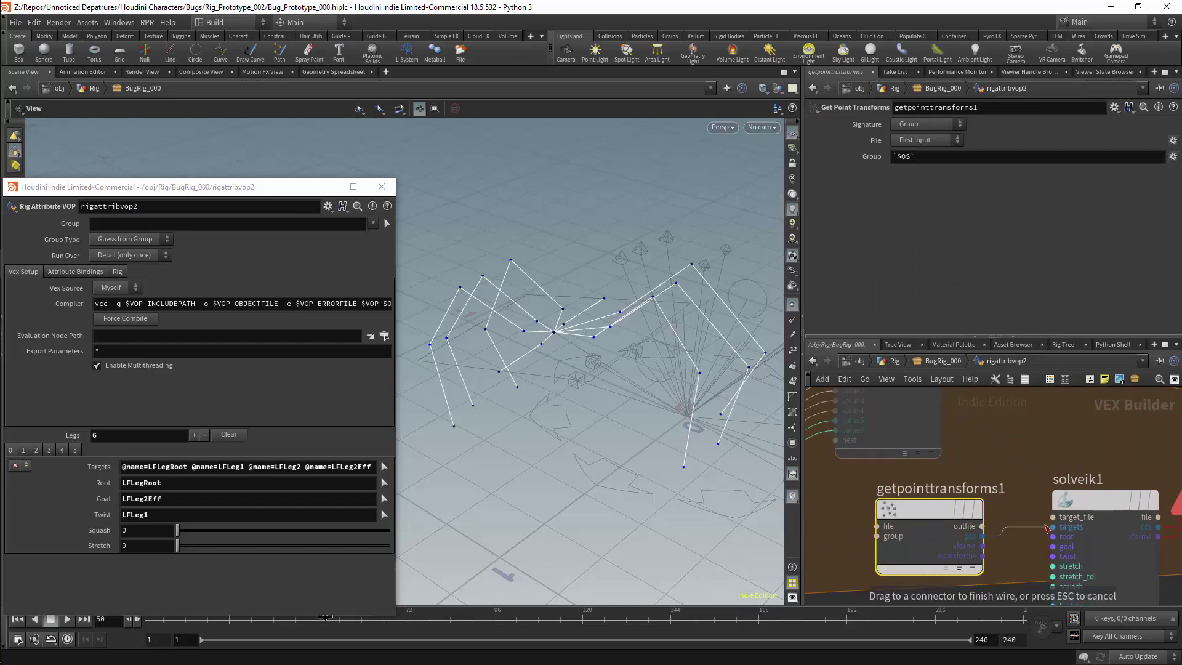
{"action": "left_click", "coordinate": [1105, 500]}
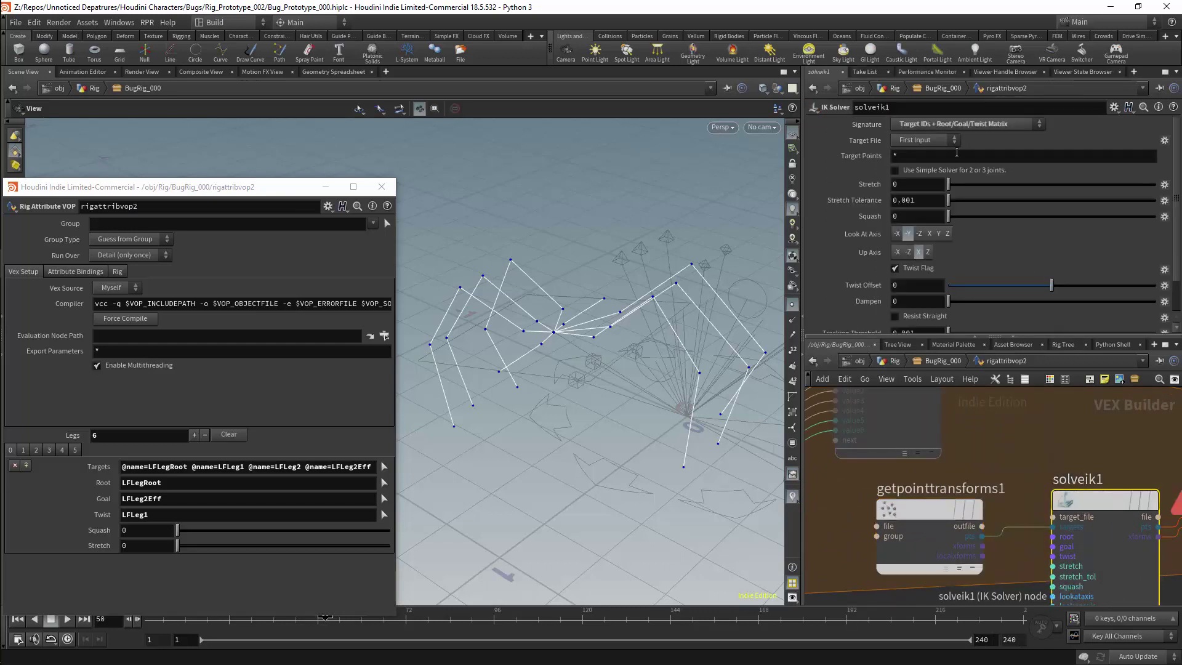
{"action": "left_click_drag", "start_coordinate": [928, 503], "coordinate": [929, 482]}
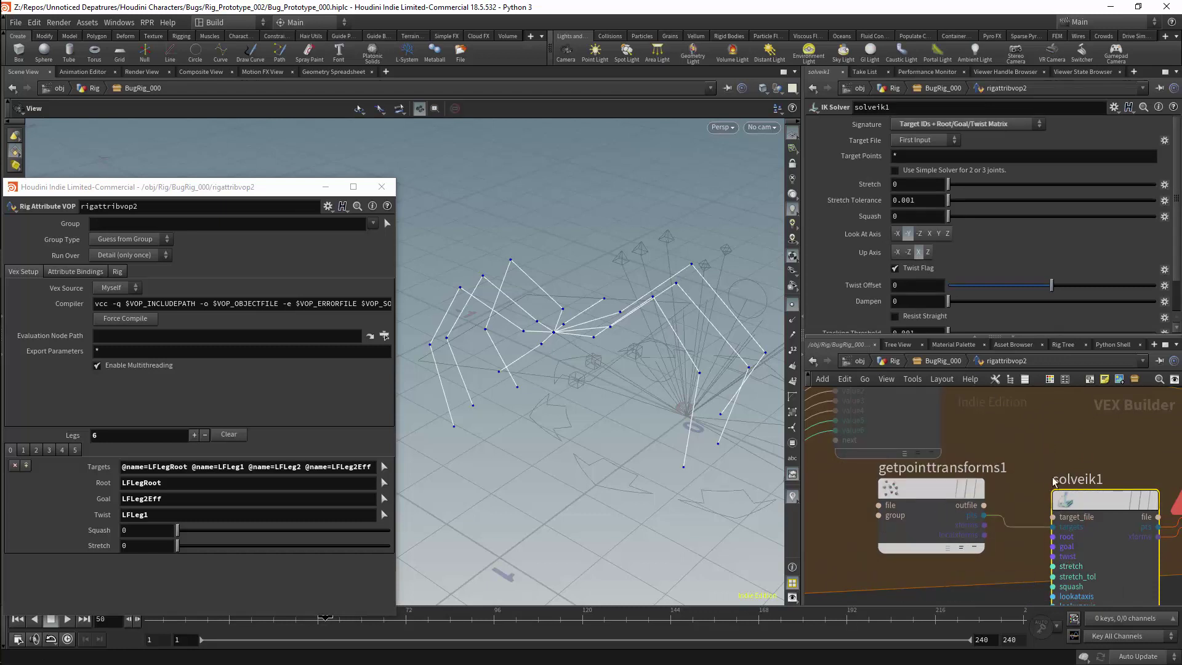
{"action": "scroll", "coordinate": [1042, 450], "scroll_direction": "down", "scroll_amount": 4}
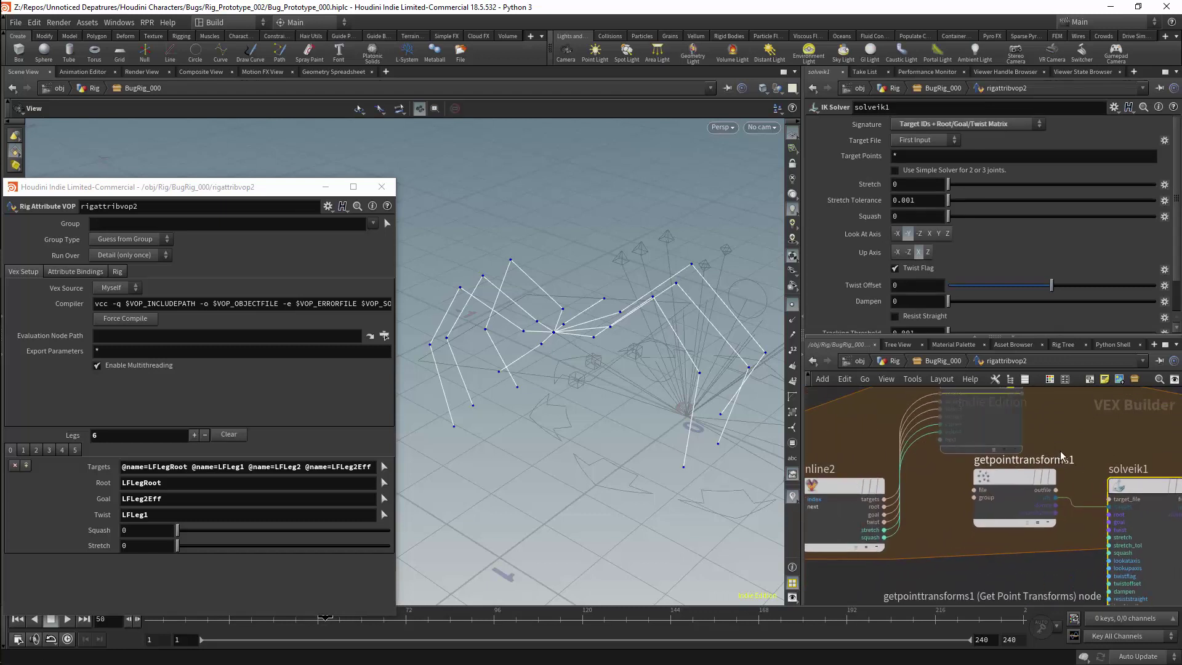
{"action": "scroll", "coordinate": [1073, 437], "scroll_direction": "up", "scroll_amount": 2}
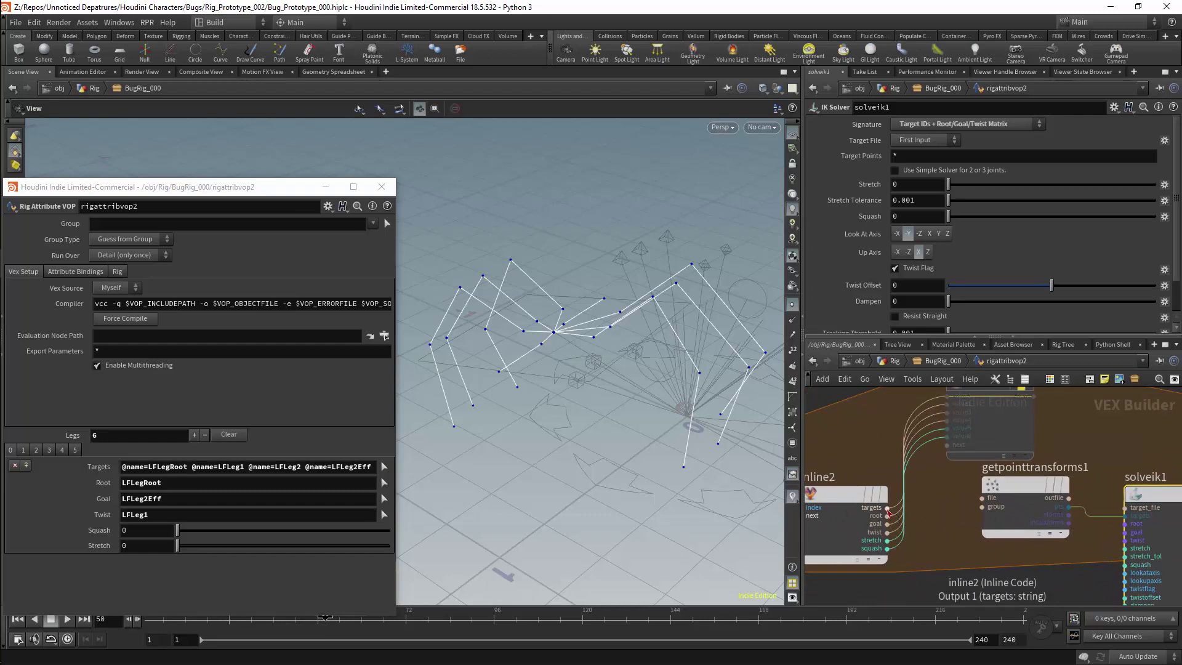
Step: Wire inline2's targets output into getpointtransforms1's group input and nudge getpointtransforms1 upward
{"action": "left_click_drag", "start_coordinate": [887, 508], "coordinate": [983, 508]}
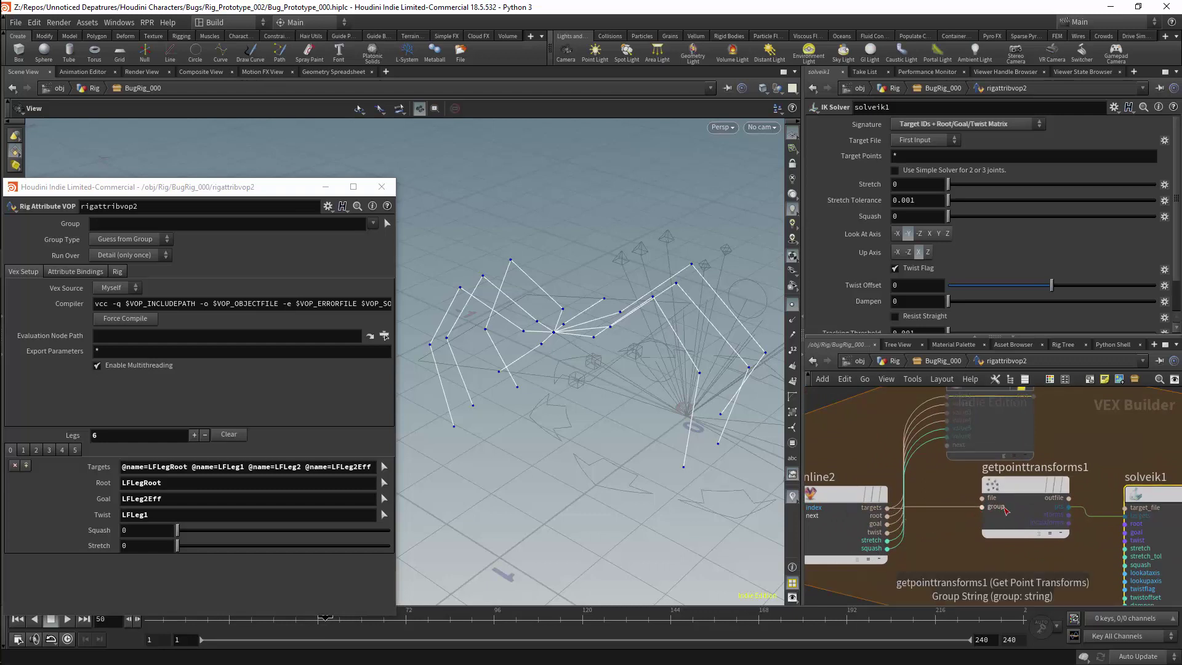
{"action": "middle_click_drag", "start_coordinate": [1123, 467], "coordinate": [1075, 454]}
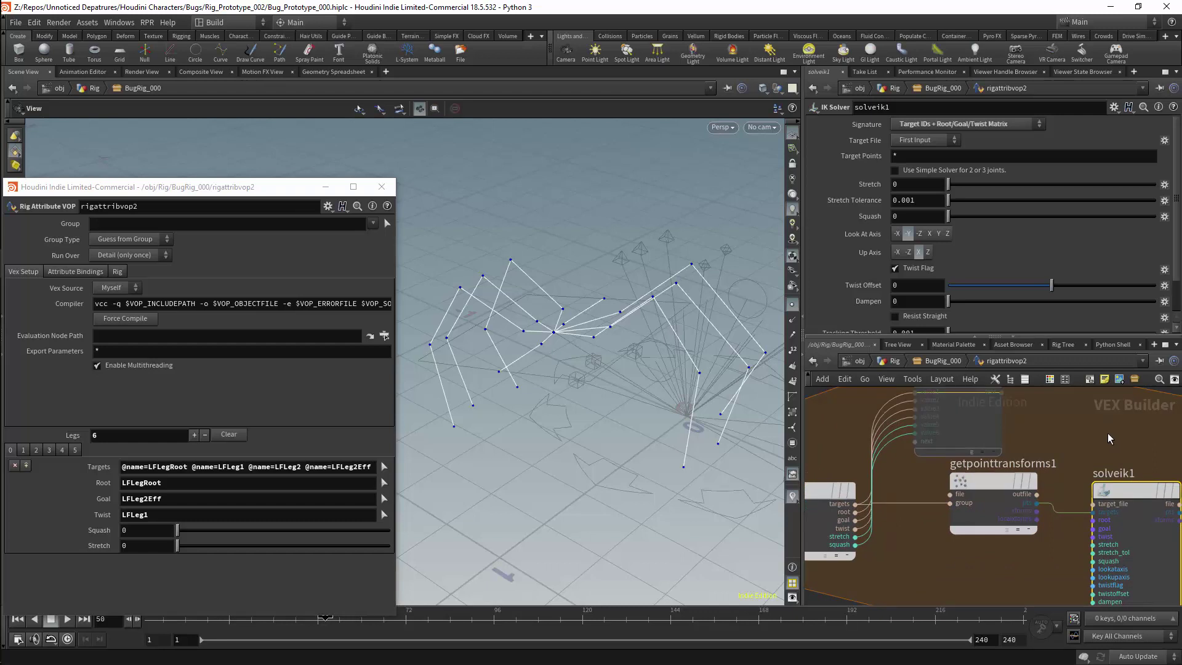
{"action": "scroll", "coordinate": [1107, 434], "scroll_direction": "down", "scroll_amount": 4}
{"action": "scroll", "coordinate": [1092, 435], "scroll_direction": "up", "scroll_amount": 5}
{"action": "middle_click_drag", "start_coordinate": [1088, 436], "coordinate": [1073, 437]}
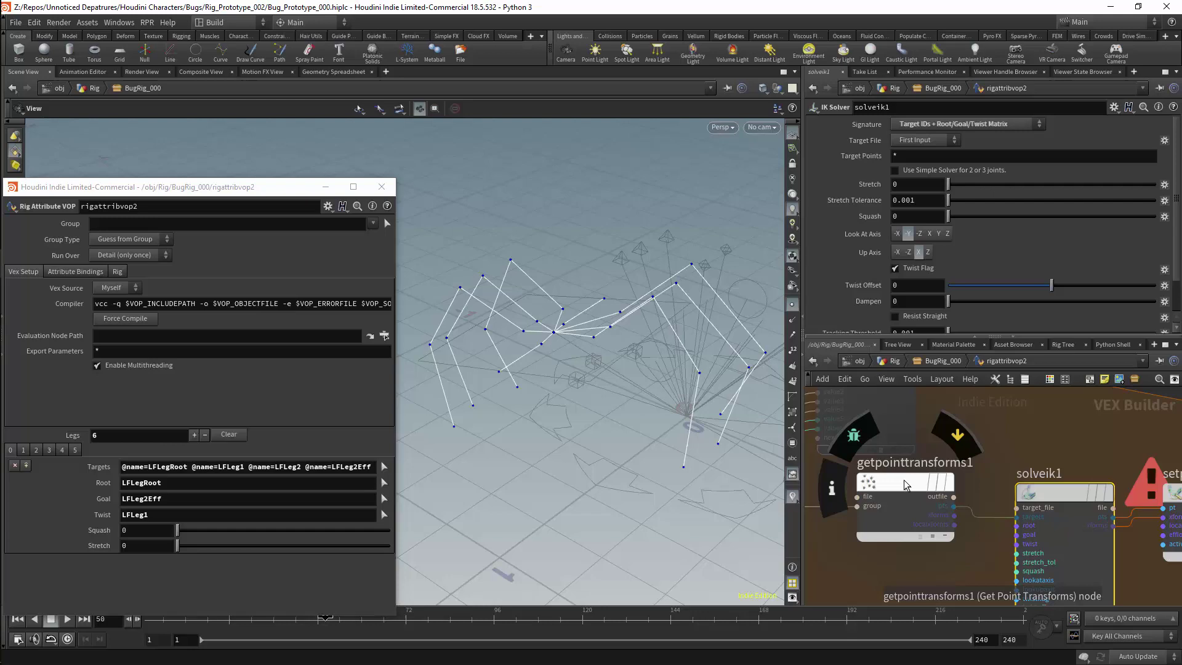
{"action": "left_click_drag", "start_coordinate": [903, 485], "coordinate": [909, 467]}
Step: Replace setpointtransform1 with a Set Point Transforms node and wire solveik1's points and transforms outputs into it
{"action": "middle_click_drag", "start_coordinate": [1095, 435], "coordinate": [988, 441]}
{"action": "left_click", "coordinate": [1095, 502]}
{"action": "left_click_drag", "start_coordinate": [1088, 507], "coordinate": [1123, 514]}
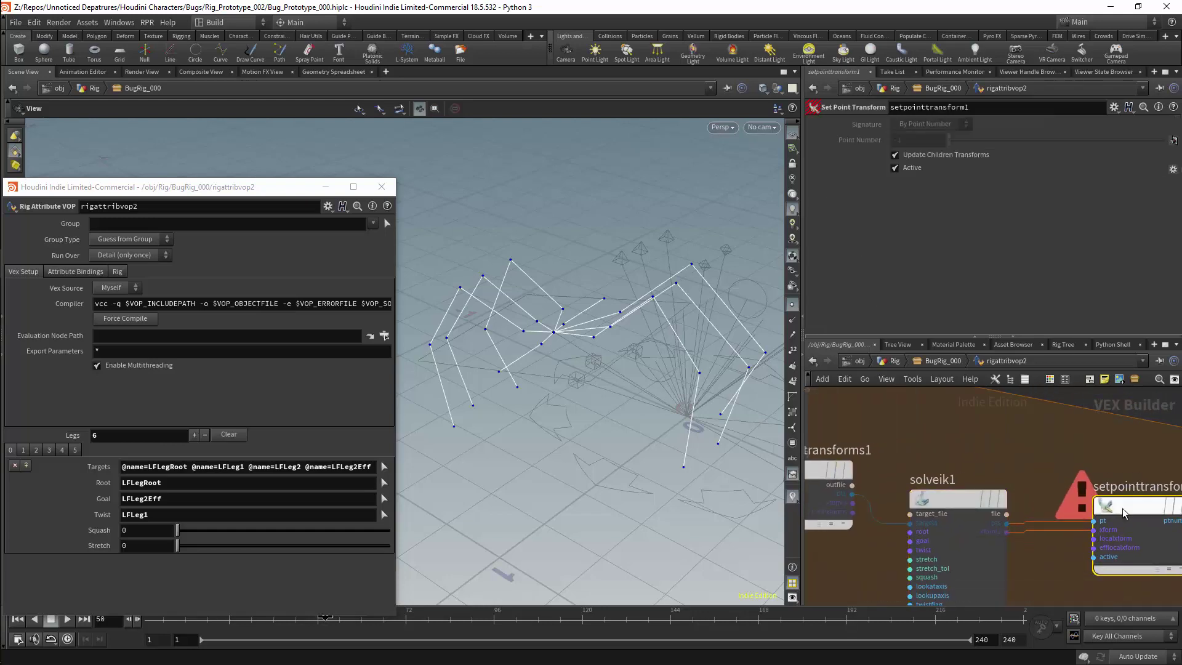
{"action": "left_click", "coordinate": [1069, 514]}
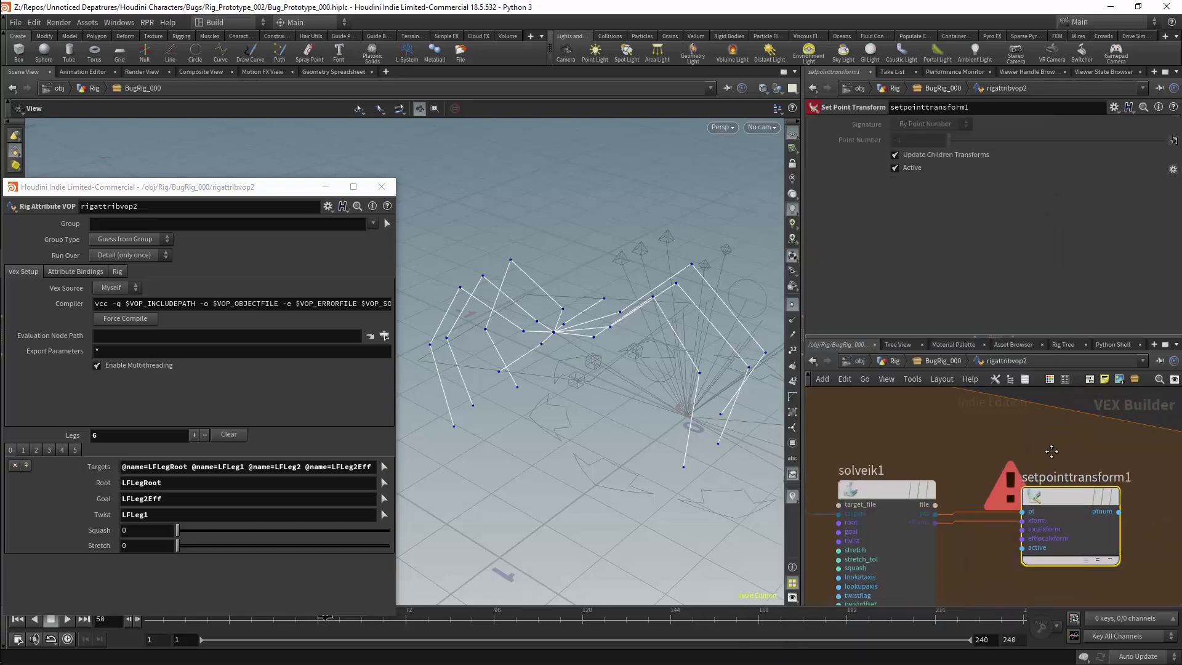
{"action": "key", "text": "Delete"}
{"action": "key", "text": "Tab"}
{"action": "mouse_move", "coordinate": [1087, 256]}
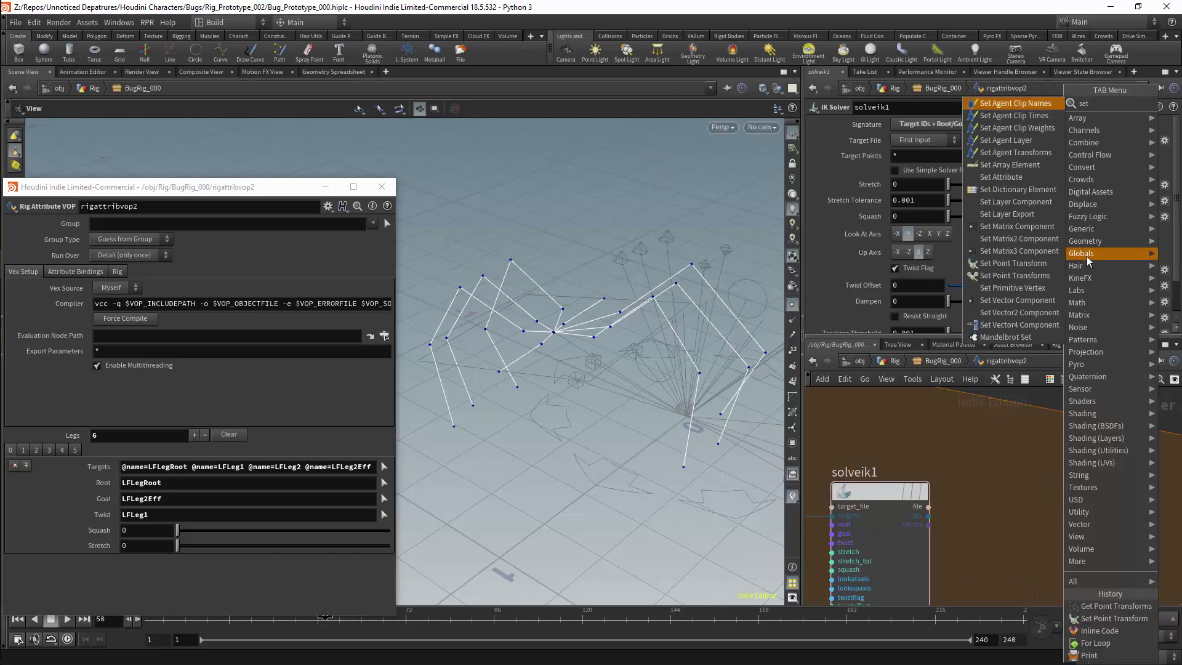
{"action": "left_click", "coordinate": [1035, 280]}
{"action": "left_click_drag", "start_coordinate": [928, 516], "coordinate": [1065, 495]}
{"action": "middle_click_drag", "start_coordinate": [887, 441], "coordinate": [970, 448]}
{"action": "scroll", "coordinate": [1063, 444], "scroll_direction": "down", "scroll_amount": 3}
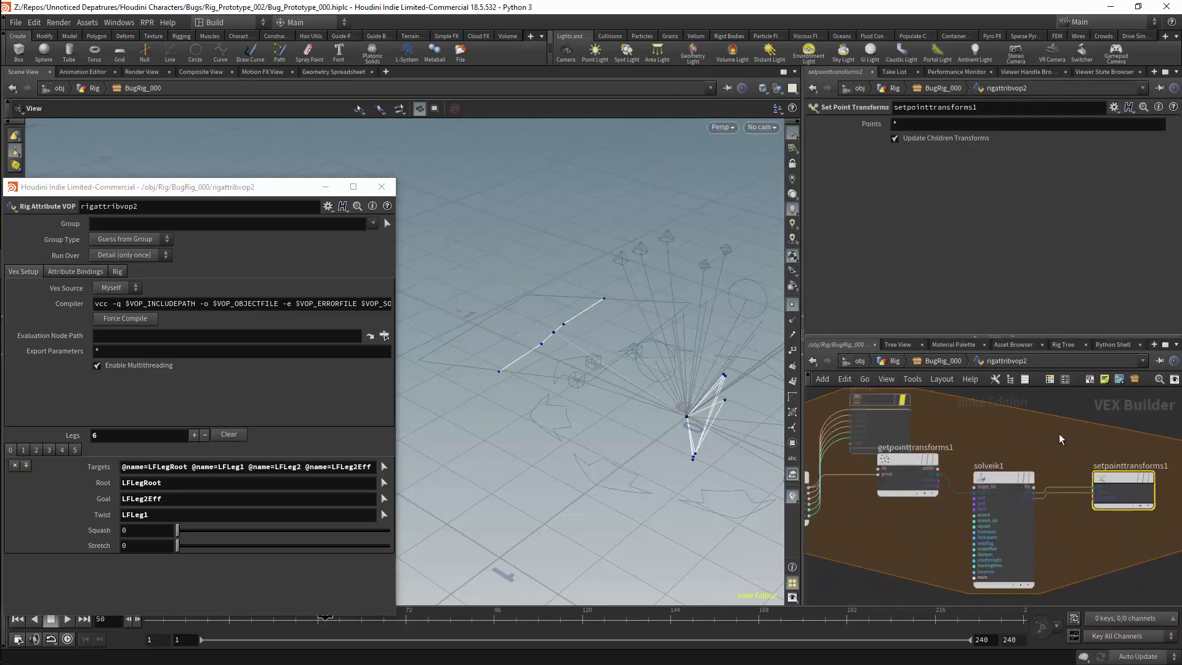
Step: Delete the bypassed print1 node and move getpointtransforms1 up above the main row
{"action": "middle_click_drag", "start_coordinate": [1059, 434], "coordinate": [1126, 461]}
{"action": "scroll", "coordinate": [997, 462], "scroll_direction": "down", "scroll_amount": 3}
{"action": "left_click", "coordinate": [981, 428]}
{"action": "key", "text": "Delete"}
{"action": "left_click_drag", "start_coordinate": [979, 493], "coordinate": [969, 441]}
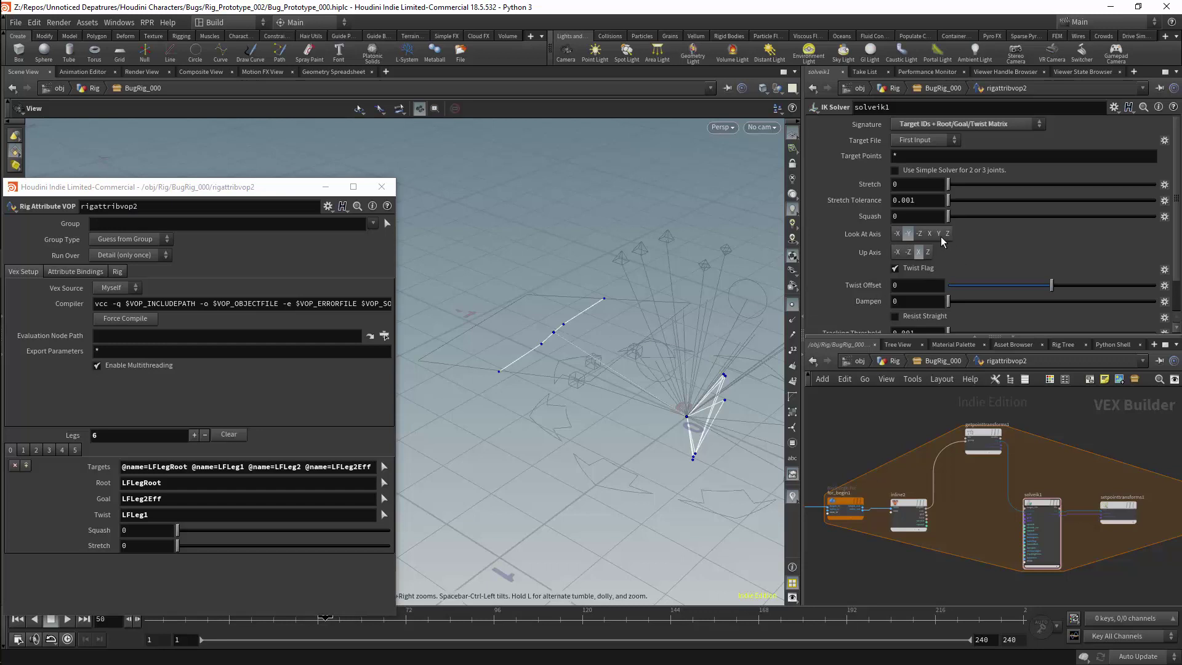
Step: Set solveik1's Look At Axis to -Z and its Up Axis to -Y
{"action": "left_click", "coordinate": [919, 235]}
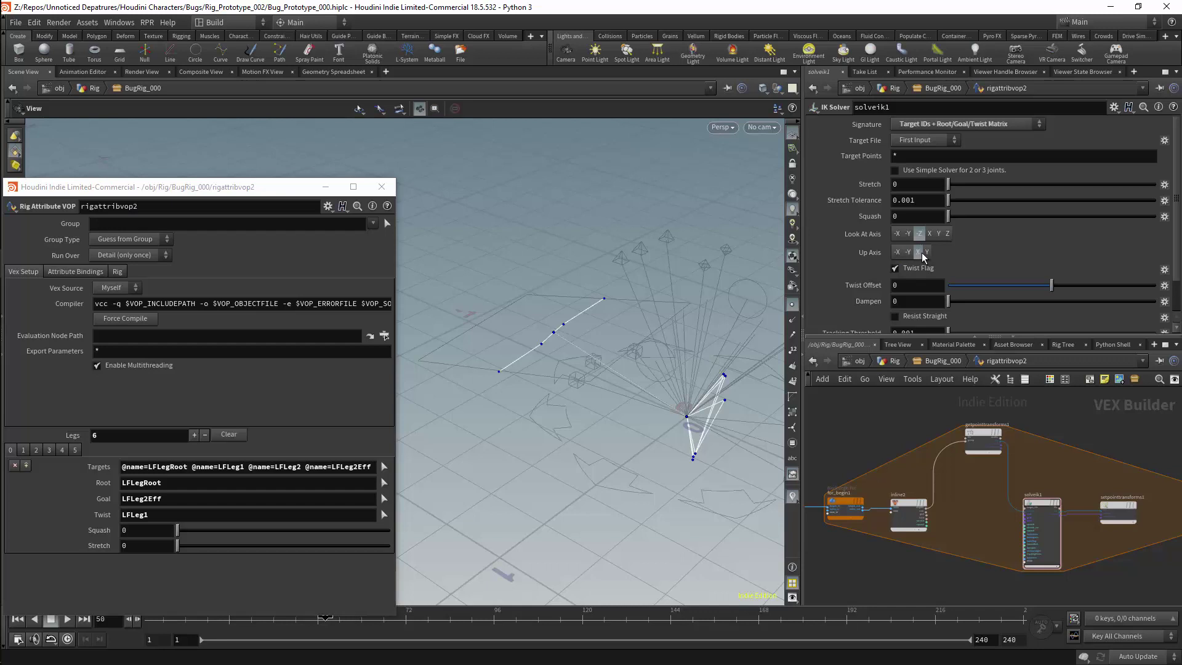
{"action": "left_click", "coordinate": [907, 251]}
Step: Add a Get Point Transform node and wire inline2's root output through its world transform into solveik1's root input
{"action": "key", "text": "Tab"}
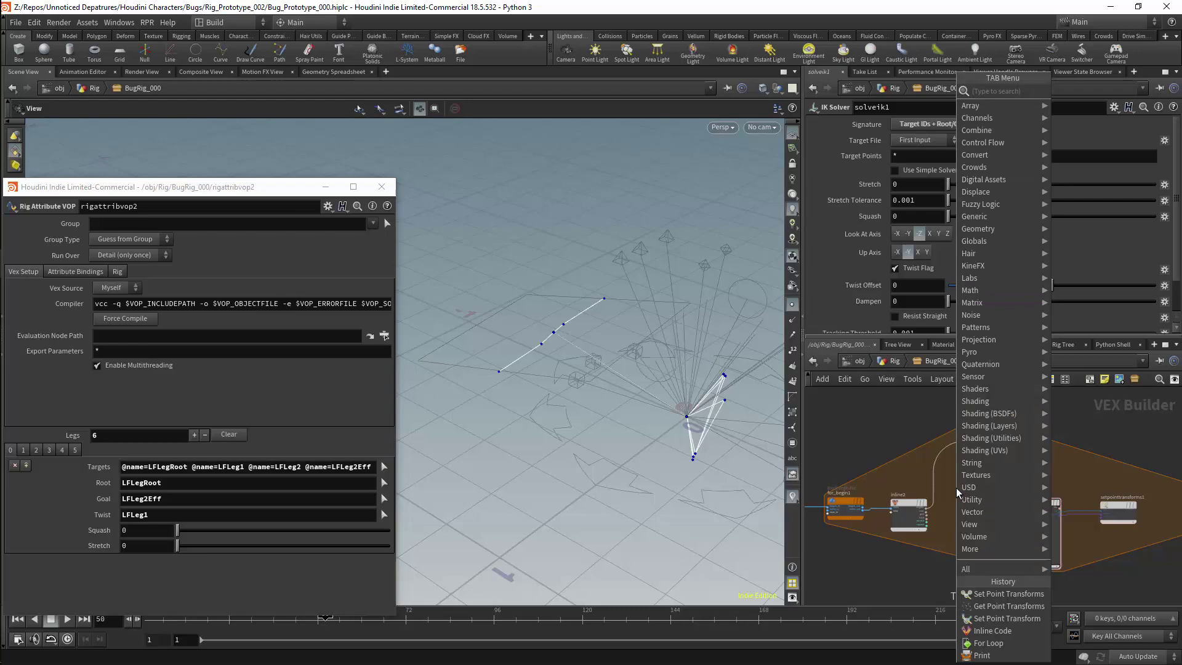
{"action": "type", "text": "get"}
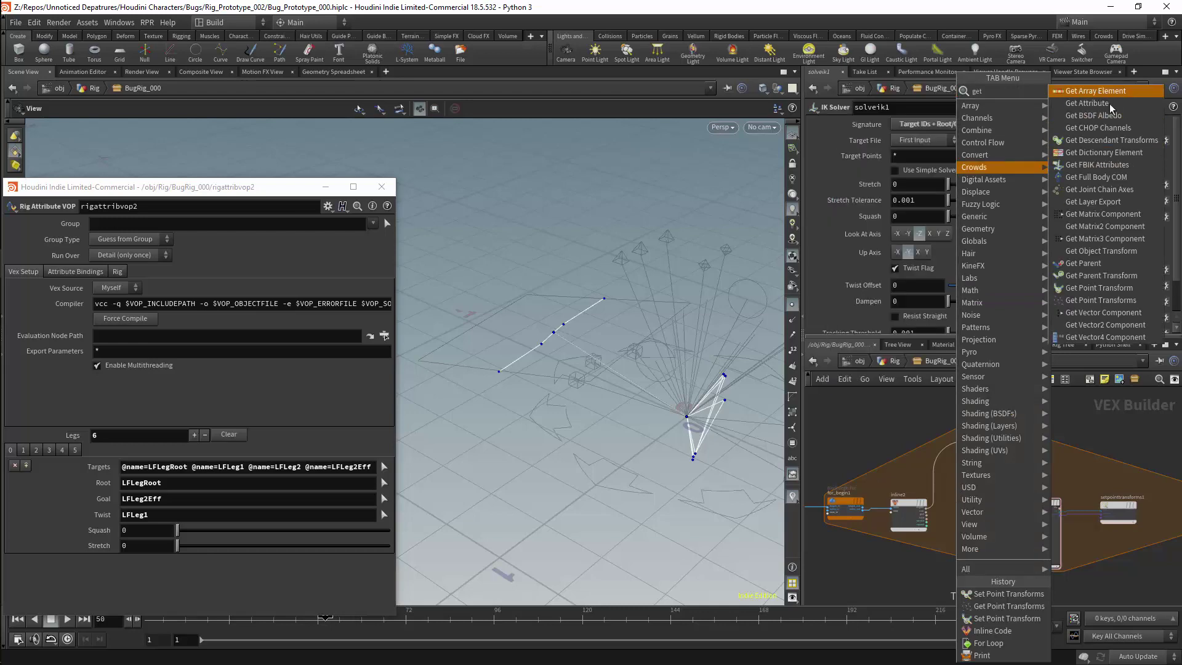
{"action": "left_click", "coordinate": [1102, 290]}
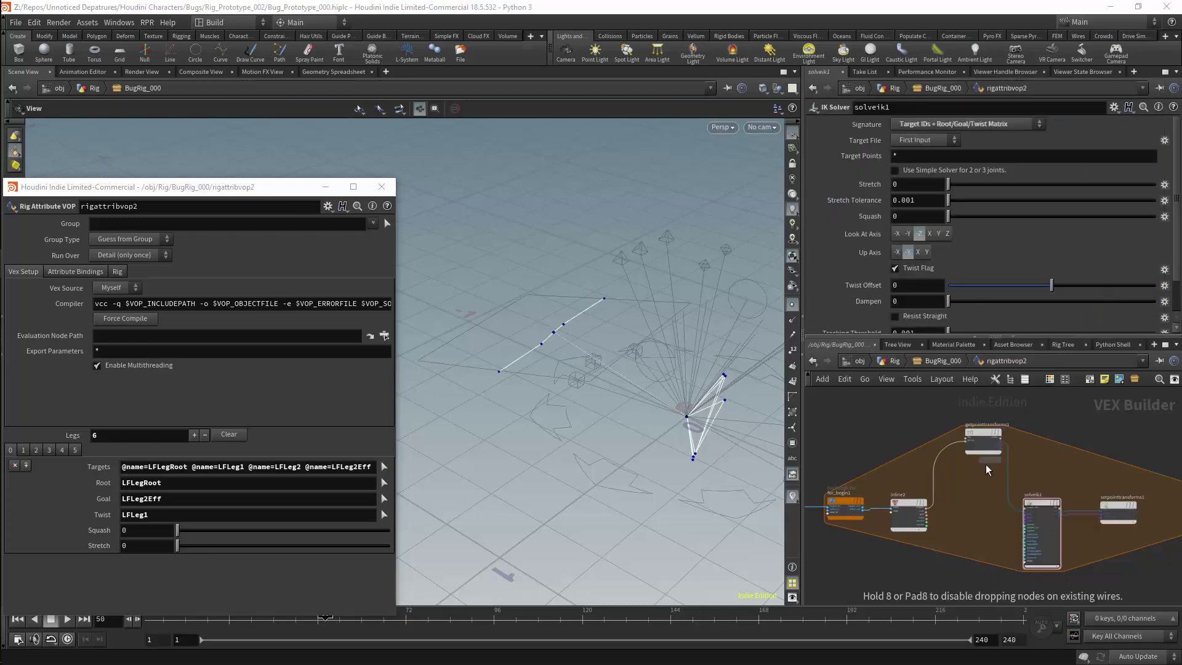
{"action": "left_click", "coordinate": [978, 506]}
{"action": "scroll", "coordinate": [1026, 471], "scroll_direction": "up", "scroll_amount": 4}
{"action": "middle_click_drag", "start_coordinate": [1039, 458], "coordinate": [1100, 410]}
{"action": "left_click_drag", "start_coordinate": [886, 506], "coordinate": [1083, 511]}
{"action": "mouse_move", "coordinate": [983, 487]}
{"action": "left_click_drag", "start_coordinate": [985, 486], "coordinate": [988, 442]}
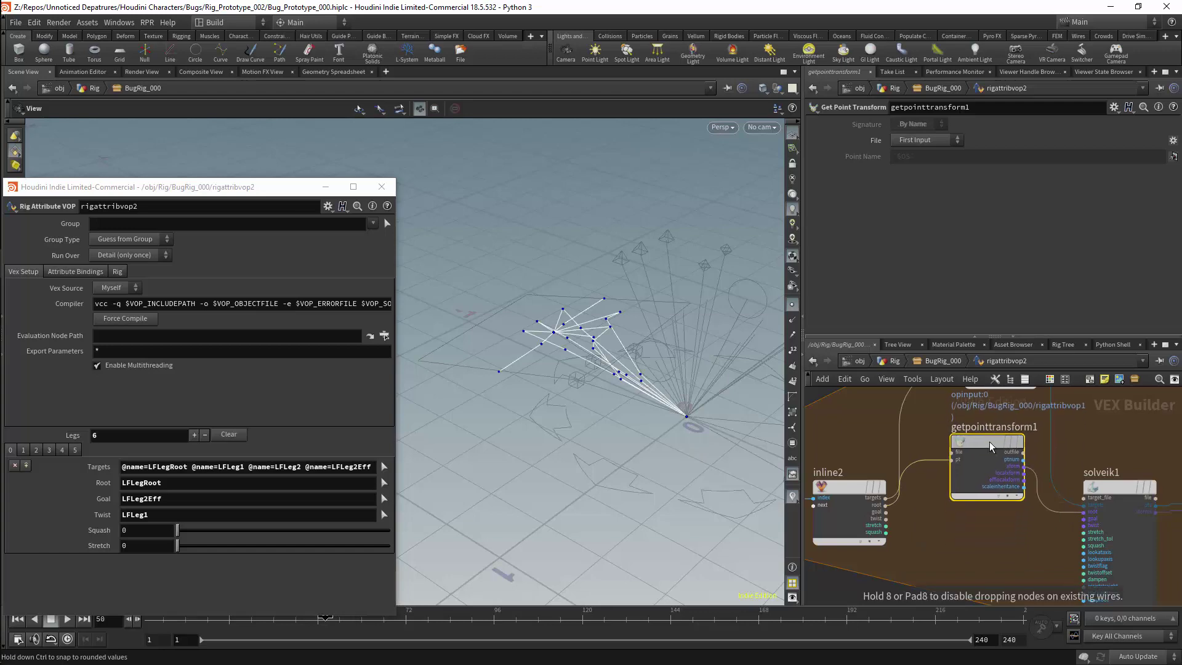
Step: Set the File option of getpointtransform1 to Second Input and check the skeleton in the viewport
{"action": "left_click_drag", "start_coordinate": [601, 309], "coordinate": [536, 317]}
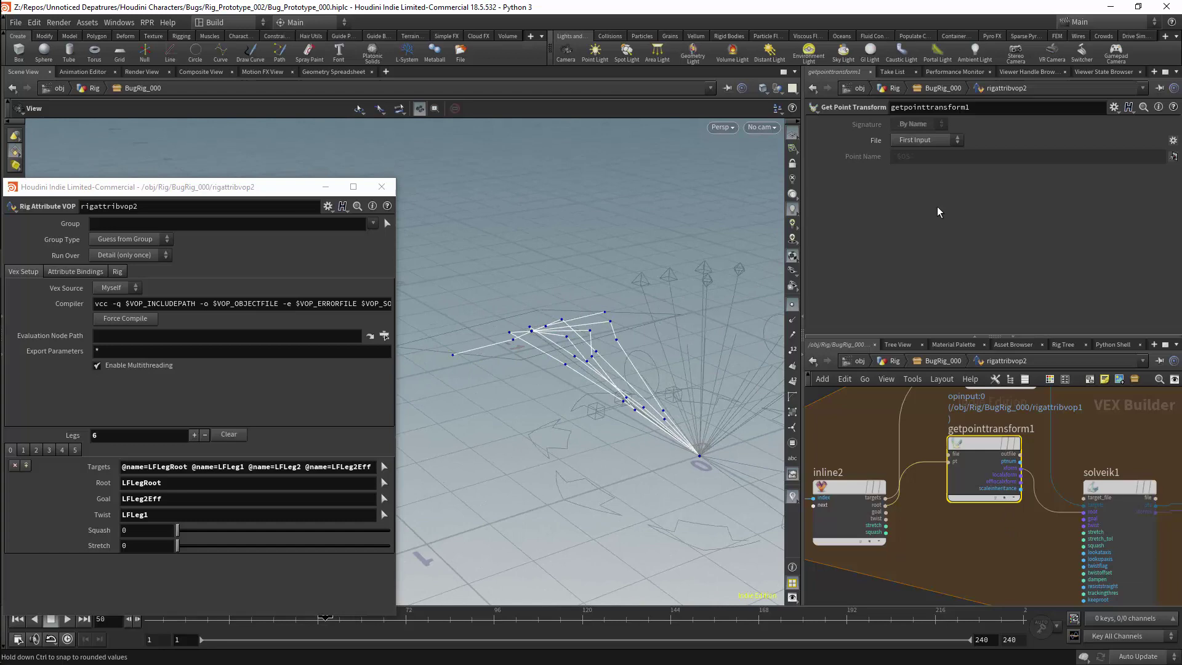
{"action": "left_click", "coordinate": [921, 141]}
{"action": "left_click", "coordinate": [917, 176]}
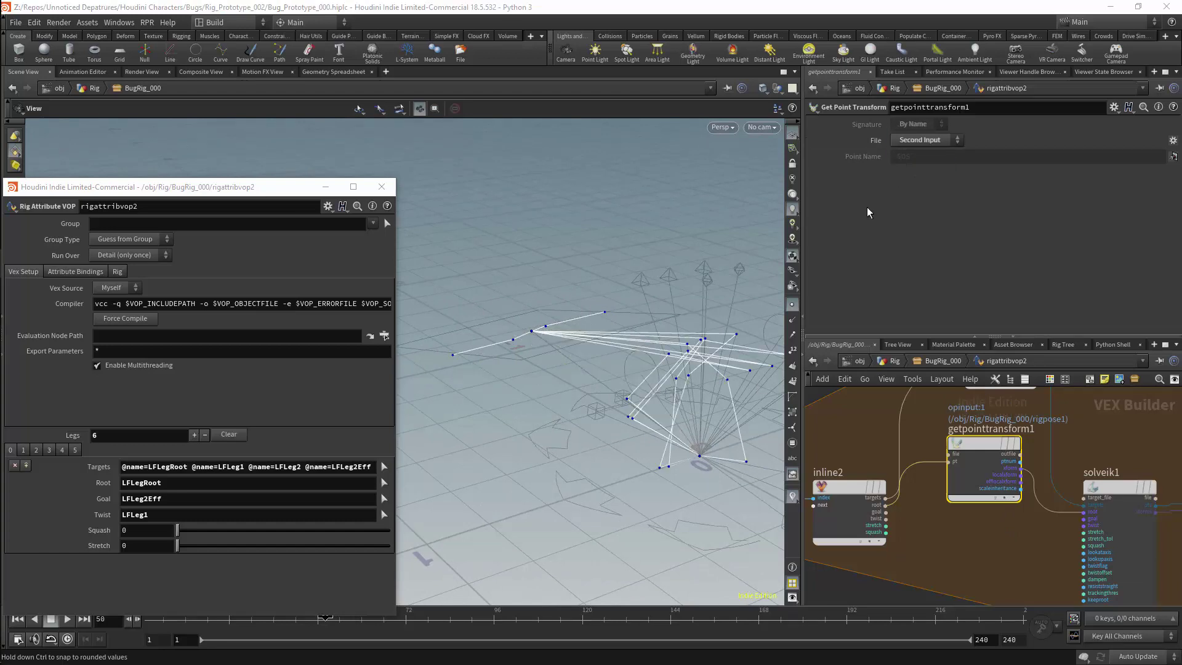
{"action": "left_click_drag", "start_coordinate": [724, 294], "coordinate": [607, 392]}
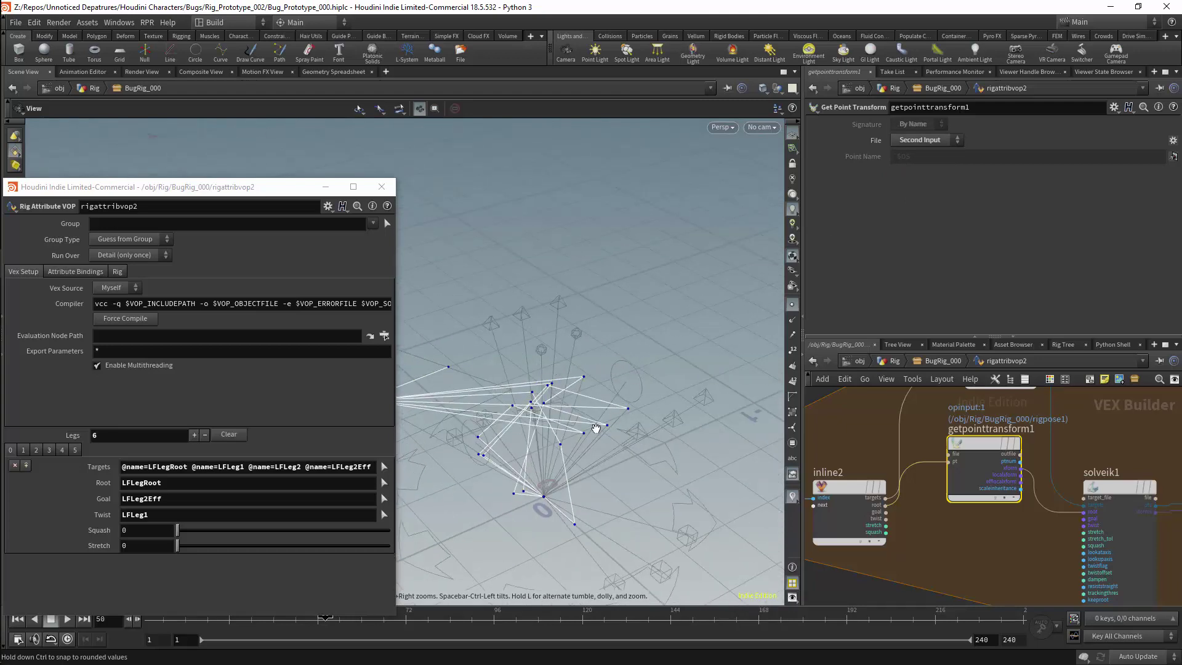
Step: Duplicate getpointtransform1 below itself and wire inline2's goal output through the copy's world transform into solveik1's goal input
{"action": "middle_click_drag", "start_coordinate": [978, 516], "coordinate": [1009, 501]}
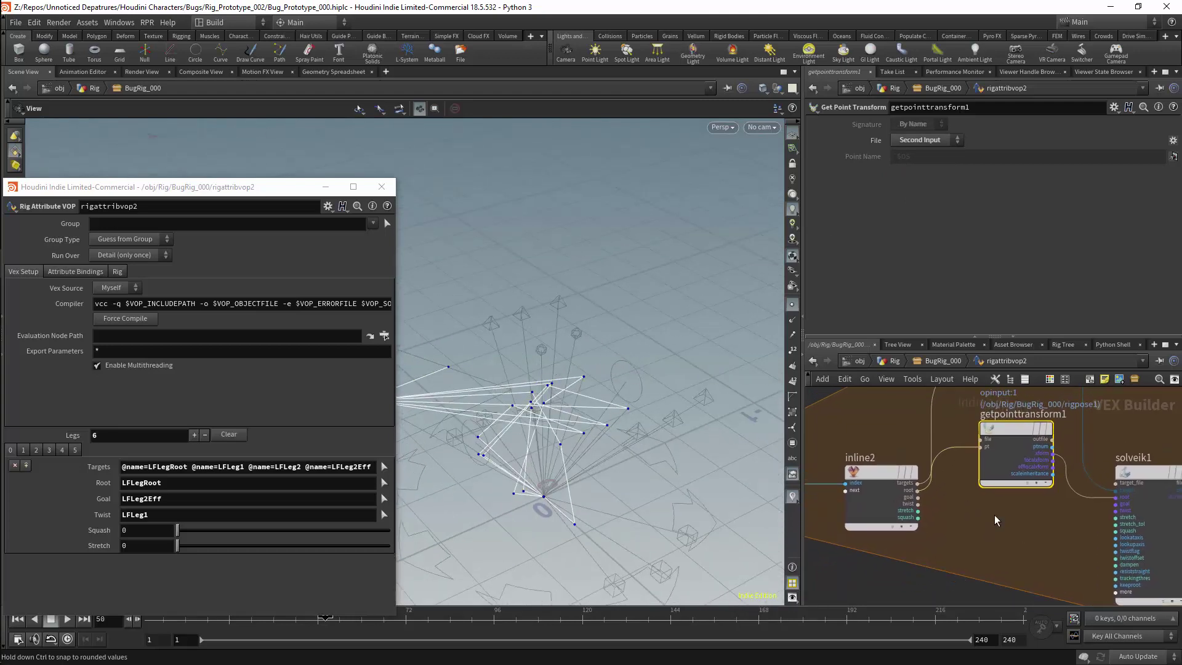
{"action": "left_click_drag", "start_coordinate": [1011, 426], "coordinate": [1013, 444]}
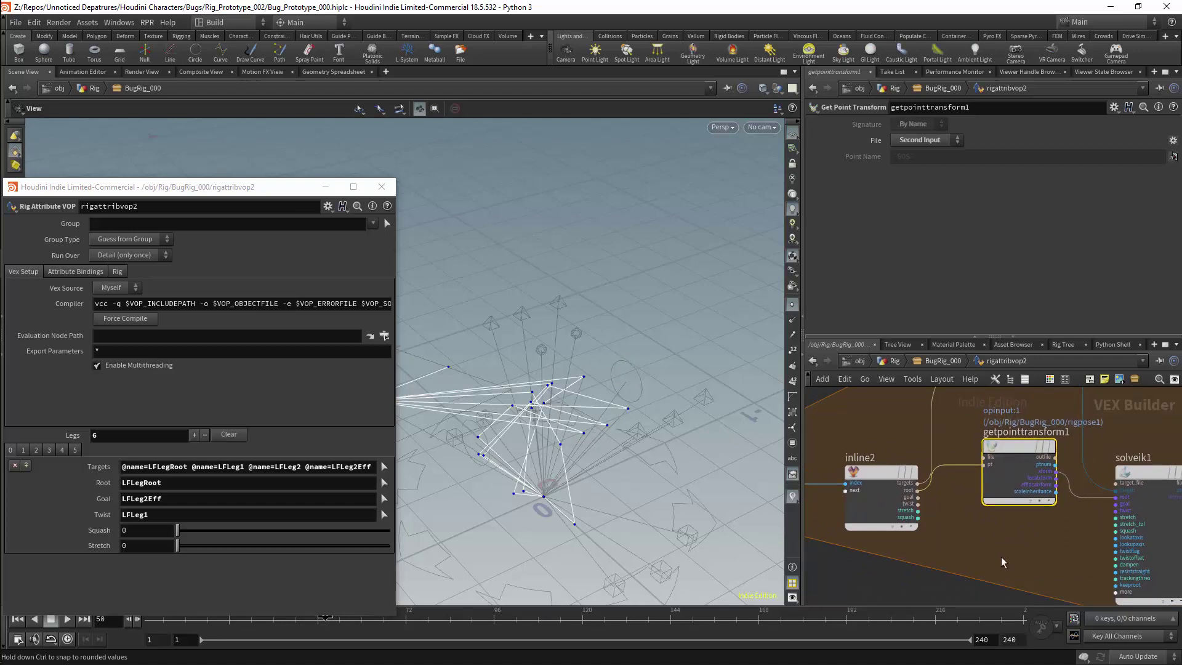
{"action": "middle_click_drag", "start_coordinate": [1001, 557], "coordinate": [1012, 526]}
{"action": "left_click_drag", "start_coordinate": [1028, 419], "coordinate": [1029, 488], "text": "alt"}
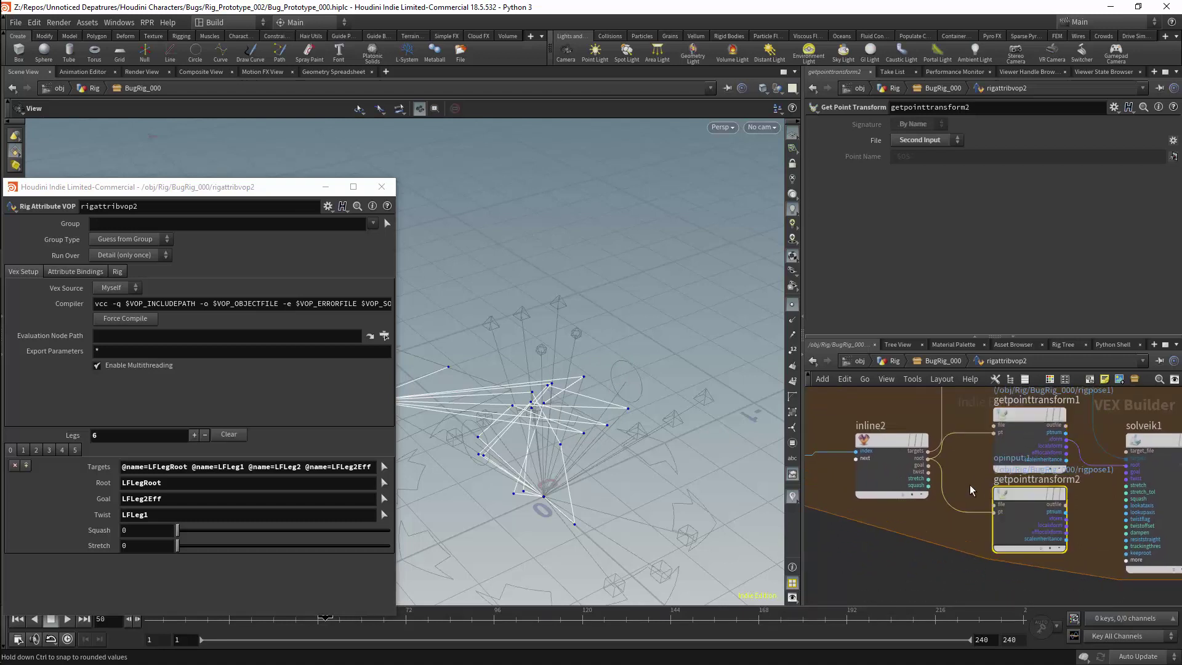
{"action": "left_click_drag", "start_coordinate": [926, 465], "coordinate": [989, 514]}
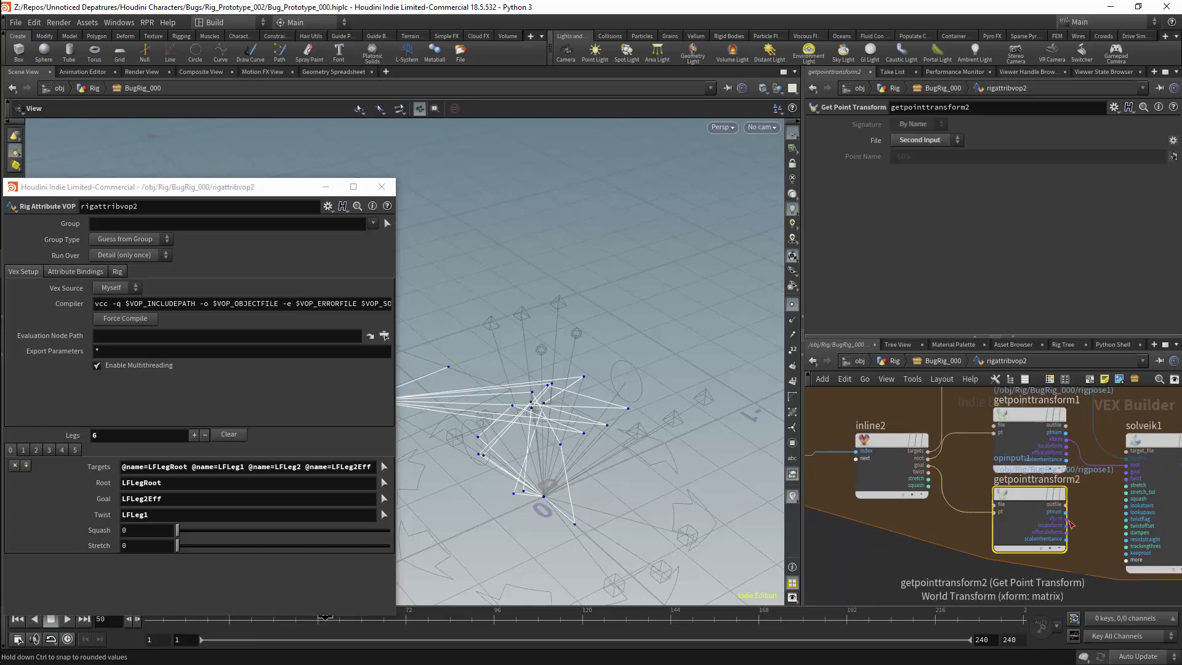
{"action": "left_click_drag", "start_coordinate": [1070, 524], "coordinate": [1126, 471]}
{"action": "left_click_drag", "start_coordinate": [673, 450], "coordinate": [632, 429]}
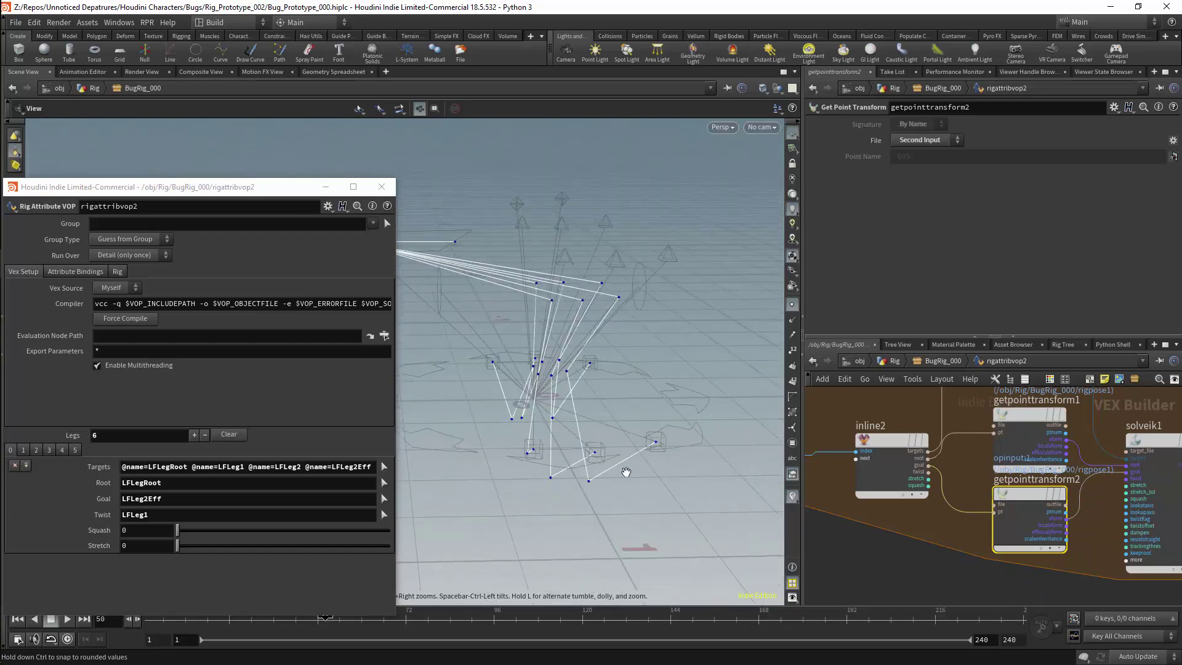
{"action": "left_click_drag", "start_coordinate": [545, 441], "coordinate": [621, 430]}
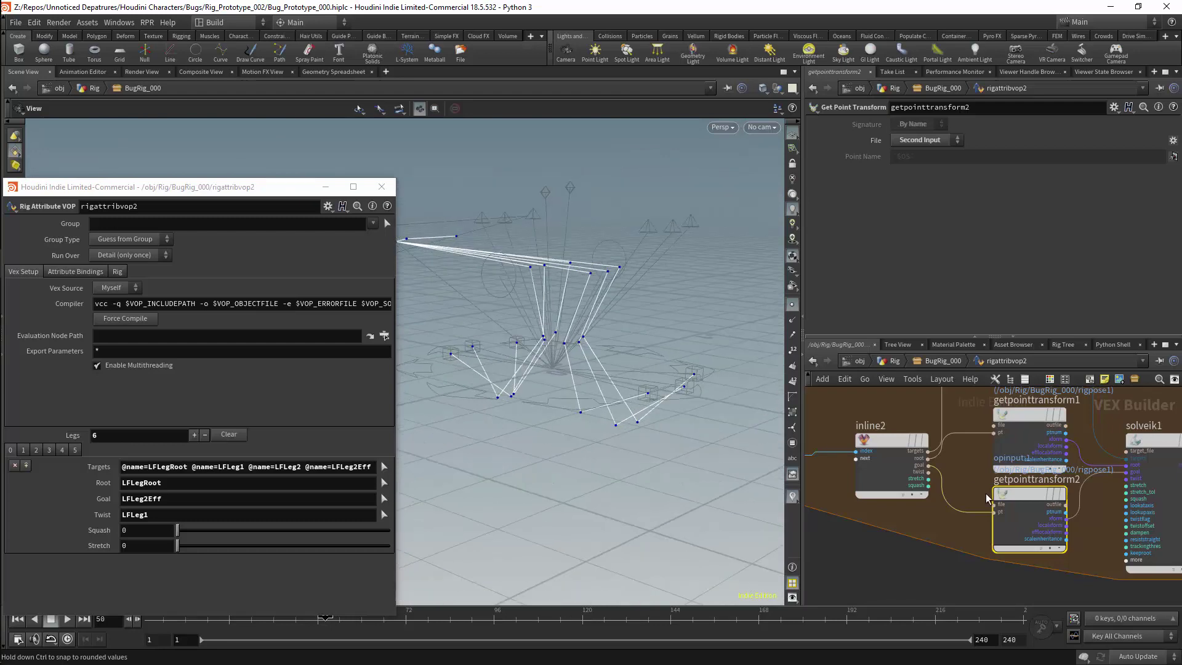
Step: Duplicate getpointtransform2 below itself and wire inline2's twist output through the copy's world transform into solveik1's twist input
{"action": "scroll", "coordinate": [922, 540], "scroll_direction": "down", "scroll_amount": 3}
{"action": "left_click_drag", "start_coordinate": [967, 505], "coordinate": [968, 557], "text": "alt"}
{"action": "middle_click_drag", "start_coordinate": [1073, 448], "coordinate": [1085, 401]}
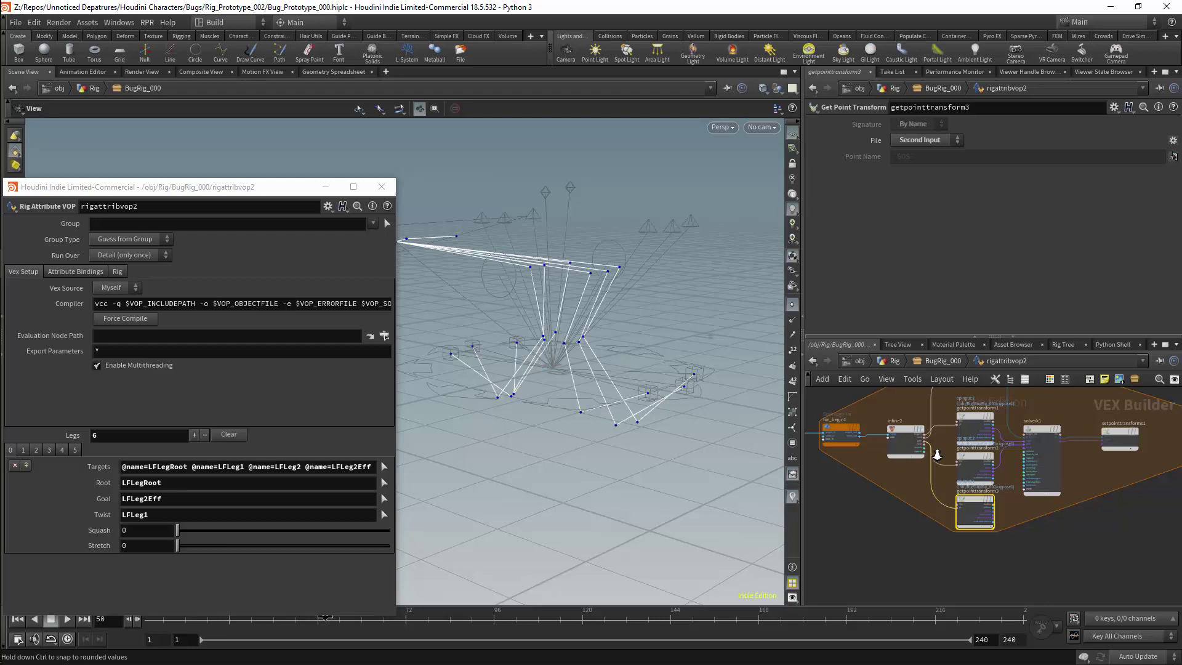
{"action": "scroll", "coordinate": [924, 456], "scroll_direction": "up", "scroll_amount": 3}
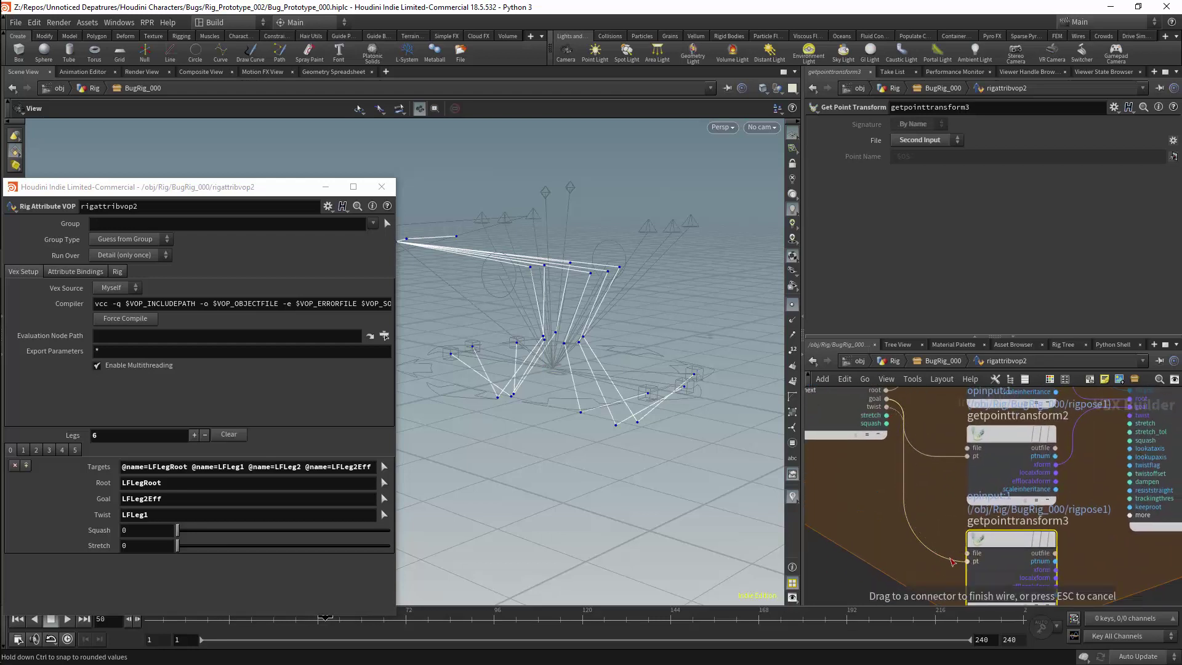
{"action": "middle_click_drag", "start_coordinate": [1092, 554], "coordinate": [1059, 569]}
{"action": "left_click_drag", "start_coordinate": [1023, 585], "coordinate": [1097, 430]}
{"action": "mouse_move", "coordinate": [678, 295]}
{"action": "left_mouse_down"}
{"action": "mouse_move", "coordinate": [578, 308]}
{"action": "mouse_move", "coordinate": [497, 267]}
{"action": "mouse_move", "coordinate": [689, 289]}
{"action": "left_mouse_up"}
{"action": "middle_click_drag", "start_coordinate": [689, 288], "coordinate": [718, 319]}
{"action": "left_click_drag", "start_coordinate": [718, 319], "coordinate": [696, 345]}
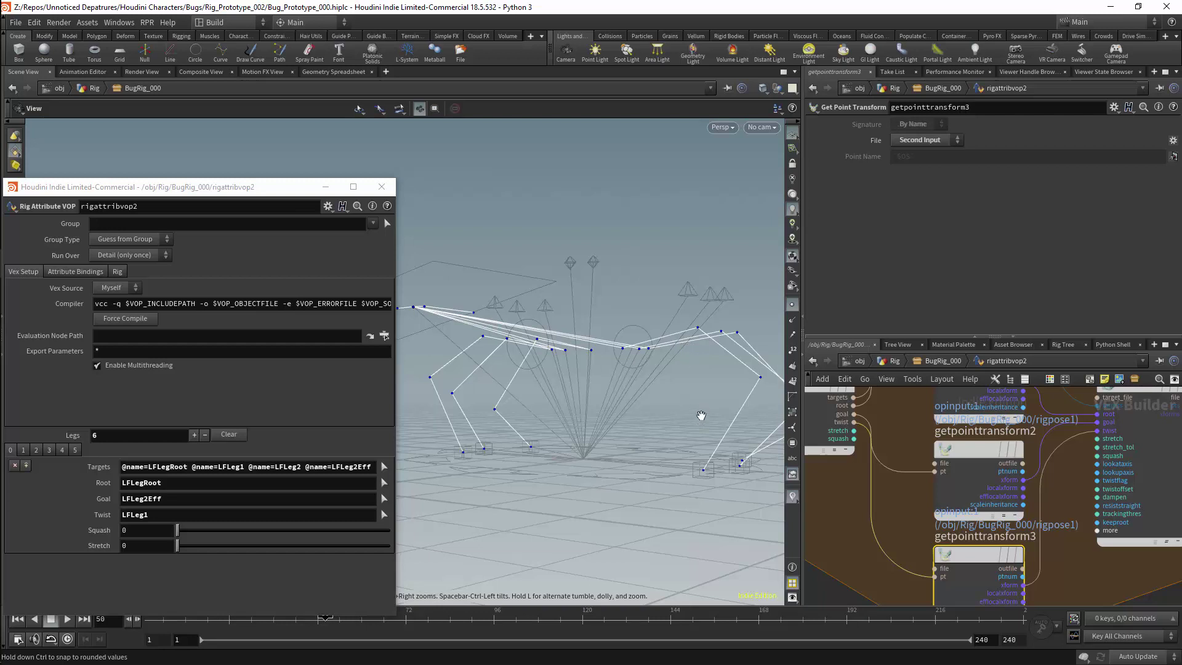
Step: Wire inline2's stretch and squash outputs directly into solveik1's stretch and squash inputs
{"action": "scroll", "coordinate": [1060, 530], "scroll_direction": "down", "scroll_amount": 3}
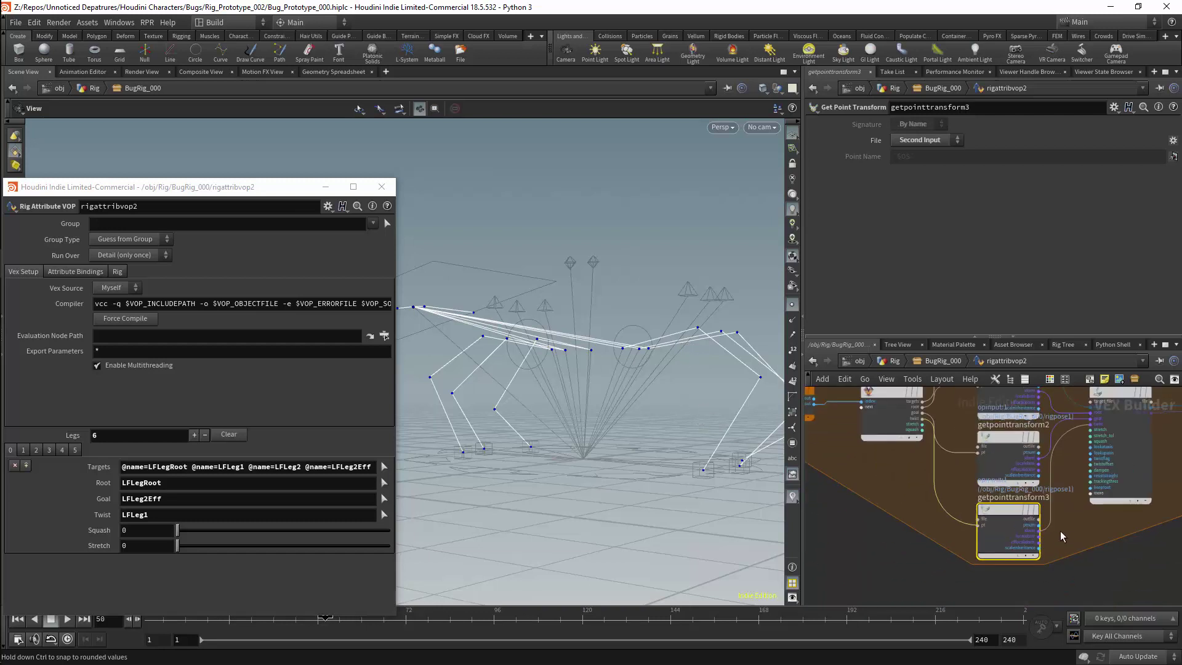
{"action": "middle_click_drag", "start_coordinate": [1070, 544], "coordinate": [1062, 592]}
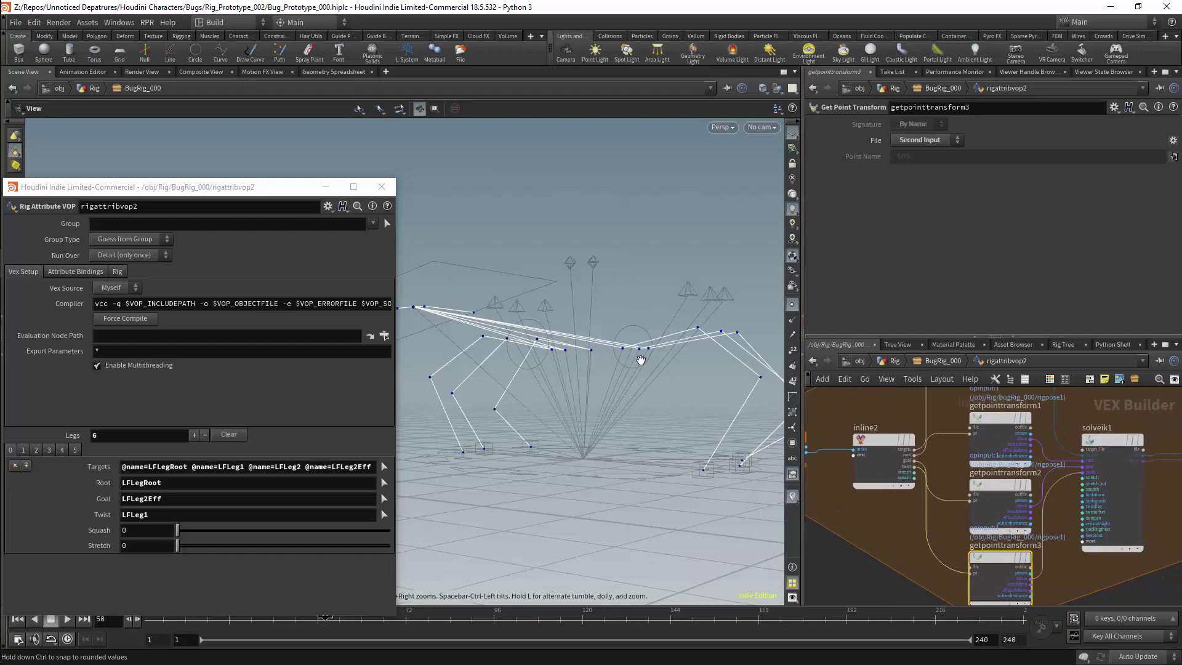
{"action": "left_click_drag", "start_coordinate": [641, 360], "coordinate": [695, 425]}
{"action": "scroll", "coordinate": [1163, 480], "scroll_direction": "up", "scroll_amount": 2}
{"action": "mouse_move", "coordinate": [1174, 488]}
{"action": "middle_mouse_down"}
{"action": "mouse_move", "coordinate": [1148, 474]}
{"action": "mouse_move", "coordinate": [1177, 493]}
{"action": "middle_mouse_up"}
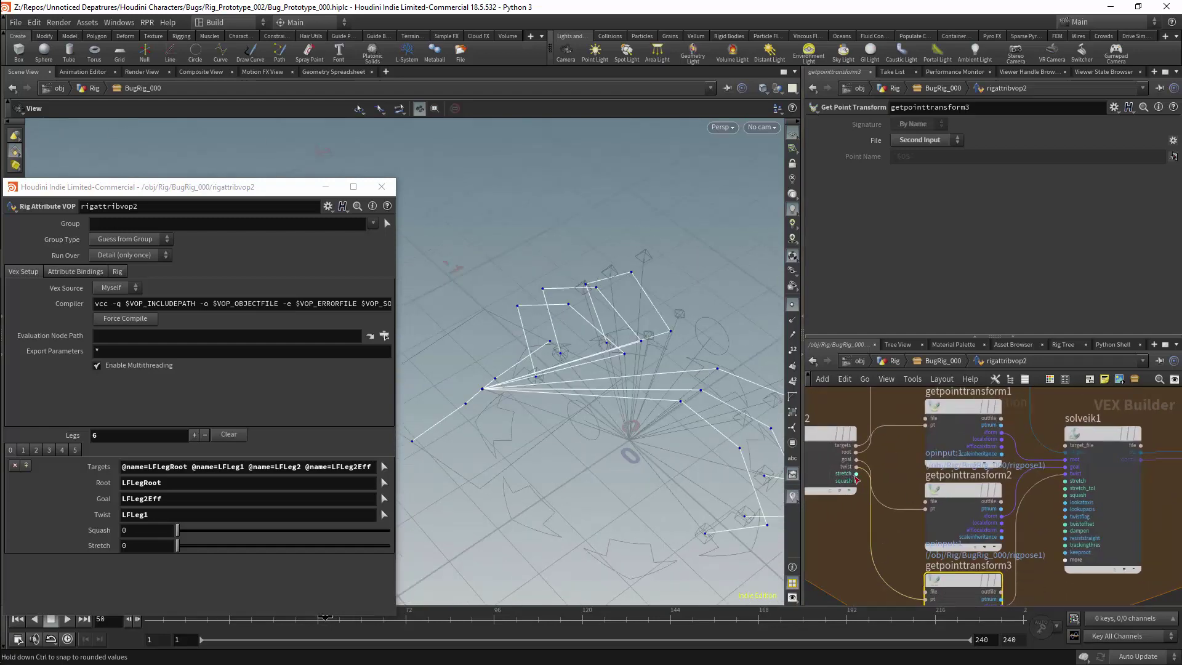
{"action": "left_click_drag", "start_coordinate": [856, 474], "coordinate": [1055, 489]}
{"action": "left_click_drag", "start_coordinate": [856, 481], "coordinate": [1065, 495]}
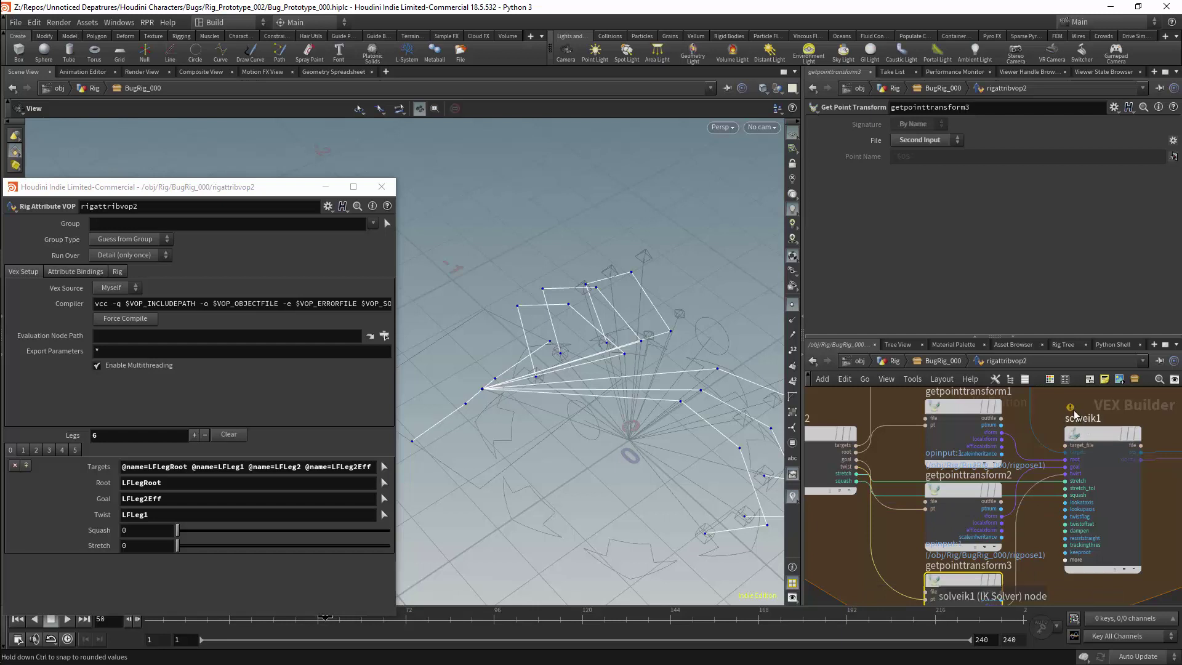
Step: Read the warnings in solveik1's node info, then close the info window
{"action": "mouse_move", "coordinate": [1078, 425]}
{"action": "left_click", "coordinate": [1045, 438]}
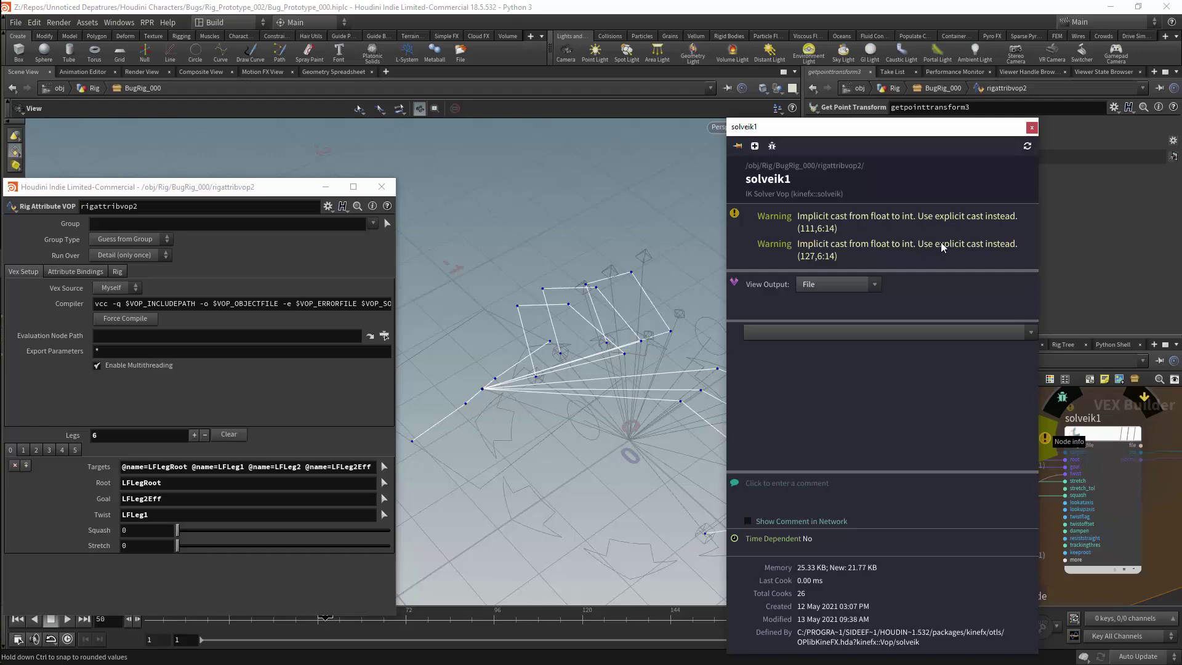
{"action": "left_click", "coordinate": [1032, 128]}
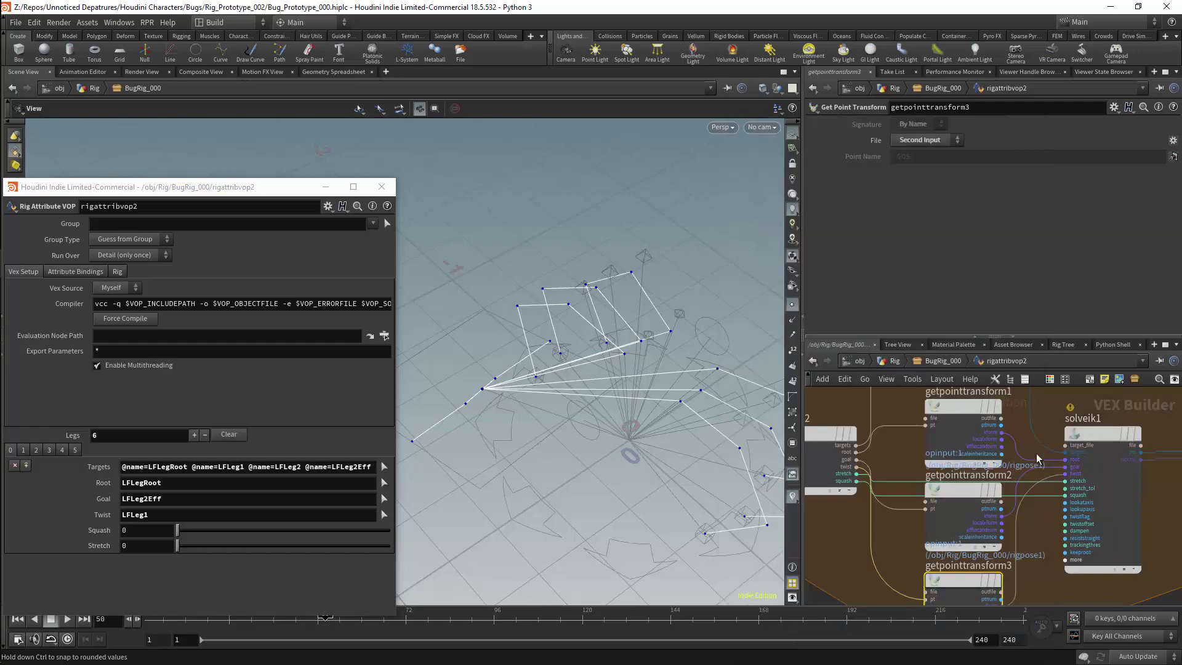
Step: Route the stretch and squash wires with wire dots so they run below getpointtransform3 to solveik1
{"action": "middle_click_drag", "start_coordinate": [1031, 562], "coordinate": [1061, 485]}
{"action": "left_click_drag", "start_coordinate": [968, 445], "coordinate": [961, 568], "text": "alt"}
{"action": "left_click_drag", "start_coordinate": [973, 499], "coordinate": [1071, 570], "text": "alt"}
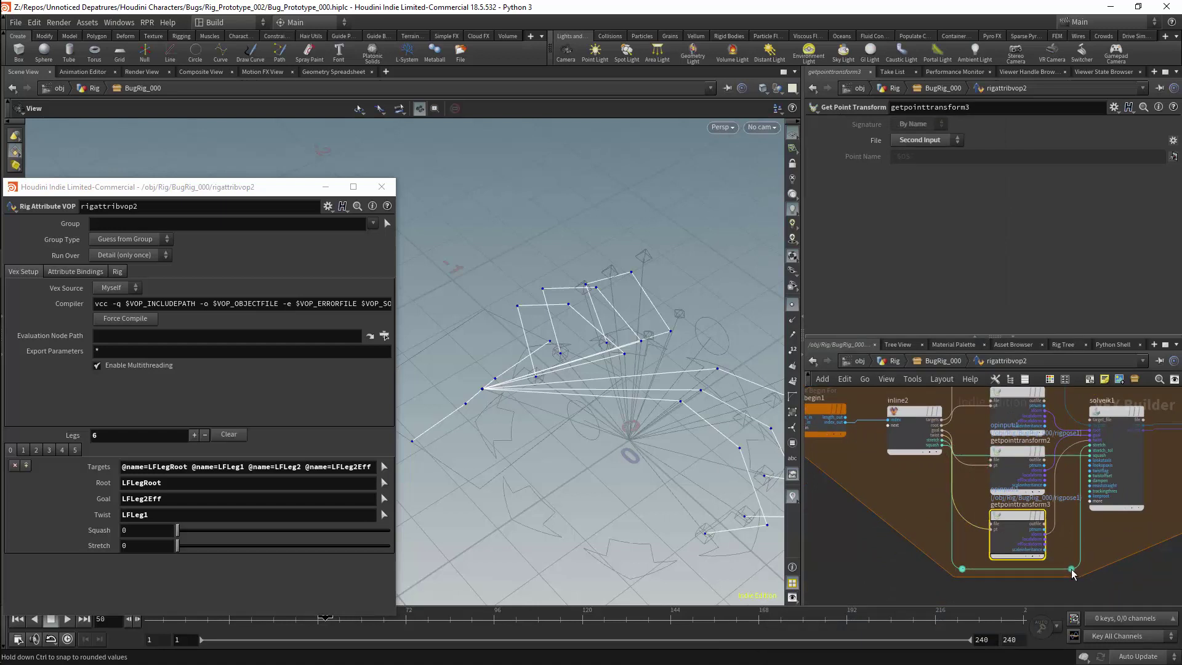
{"action": "left_click_drag", "start_coordinate": [979, 455], "coordinate": [957, 517], "text": "alt"}
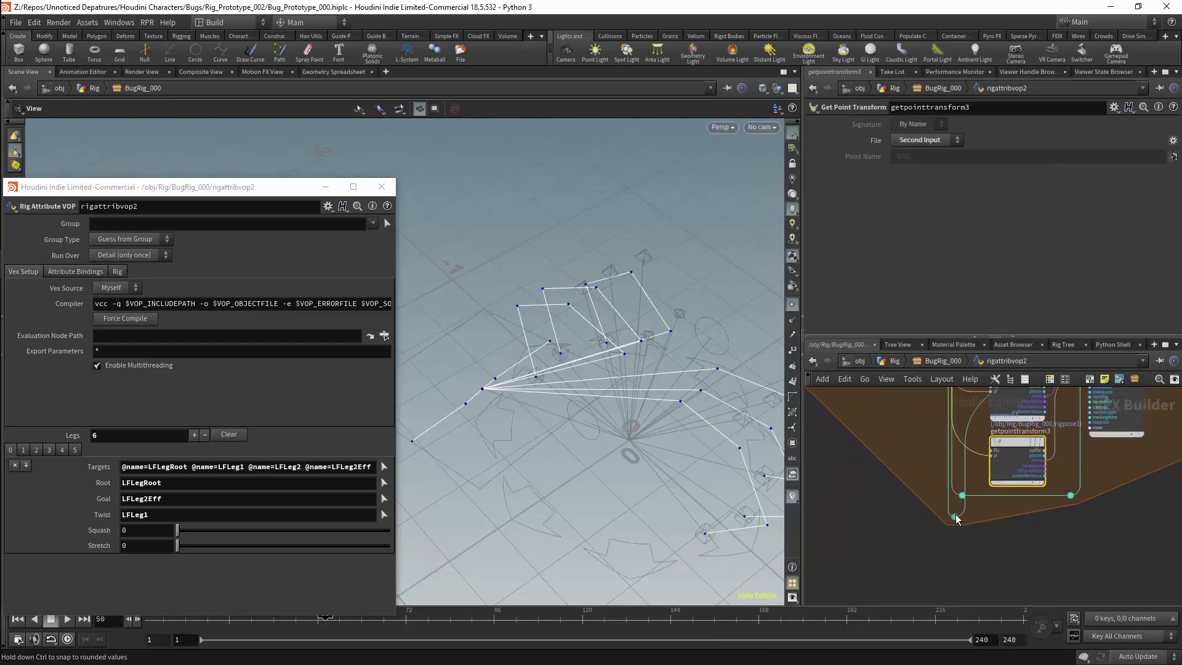
{"action": "left_click_drag", "start_coordinate": [972, 470], "coordinate": [1085, 514], "text": "alt"}
{"action": "scroll", "coordinate": [1020, 464], "scroll_direction": "down", "scroll_amount": 5}
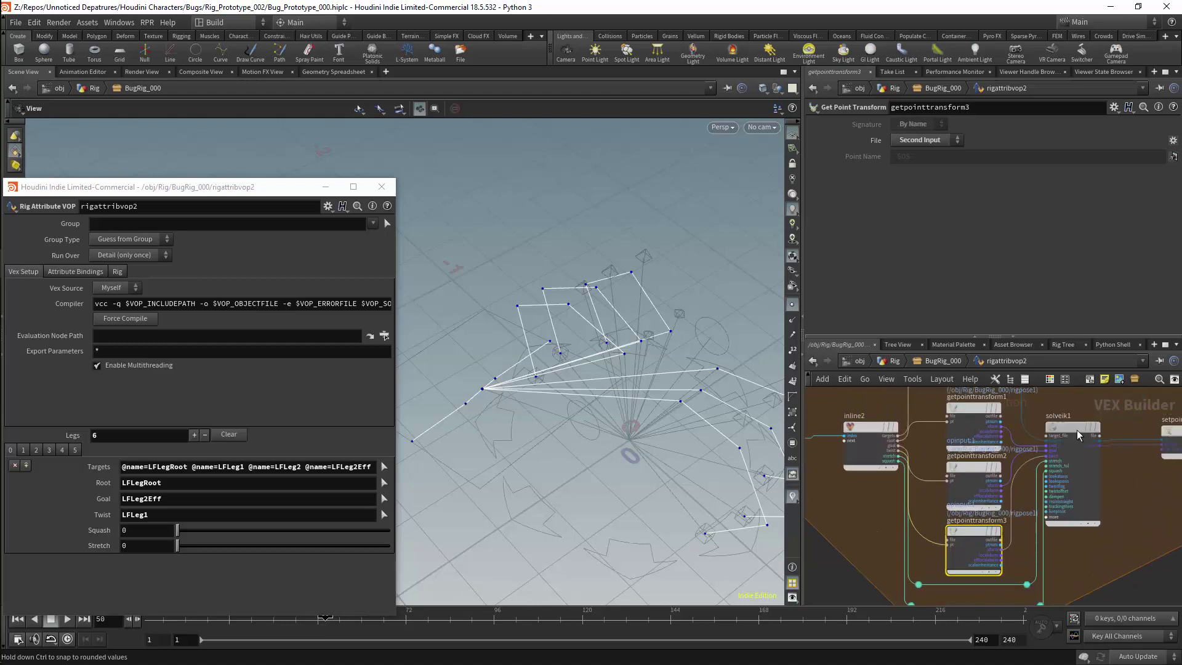
{"action": "scroll", "coordinate": [1019, 460], "scroll_direction": "down", "scroll_amount": 3}
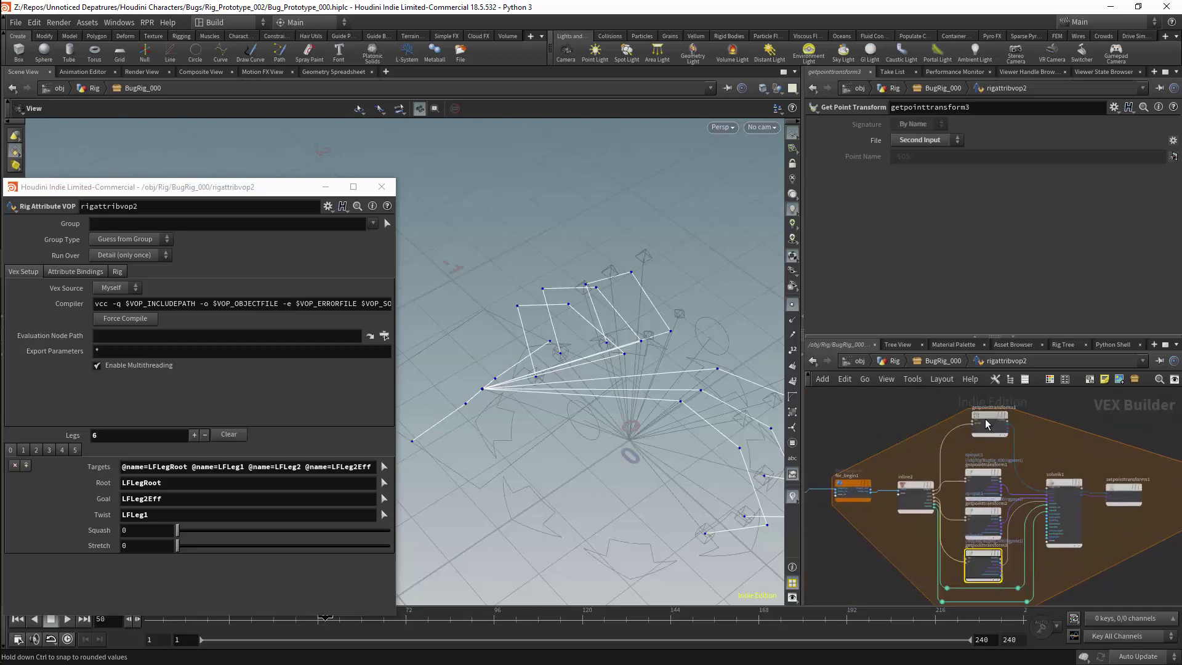
Step: Save the scene and insert a Reparent Joints node directly below ReparentRoot in the BugRig_000 network
{"action": "key", "text": "ctrl+s"}
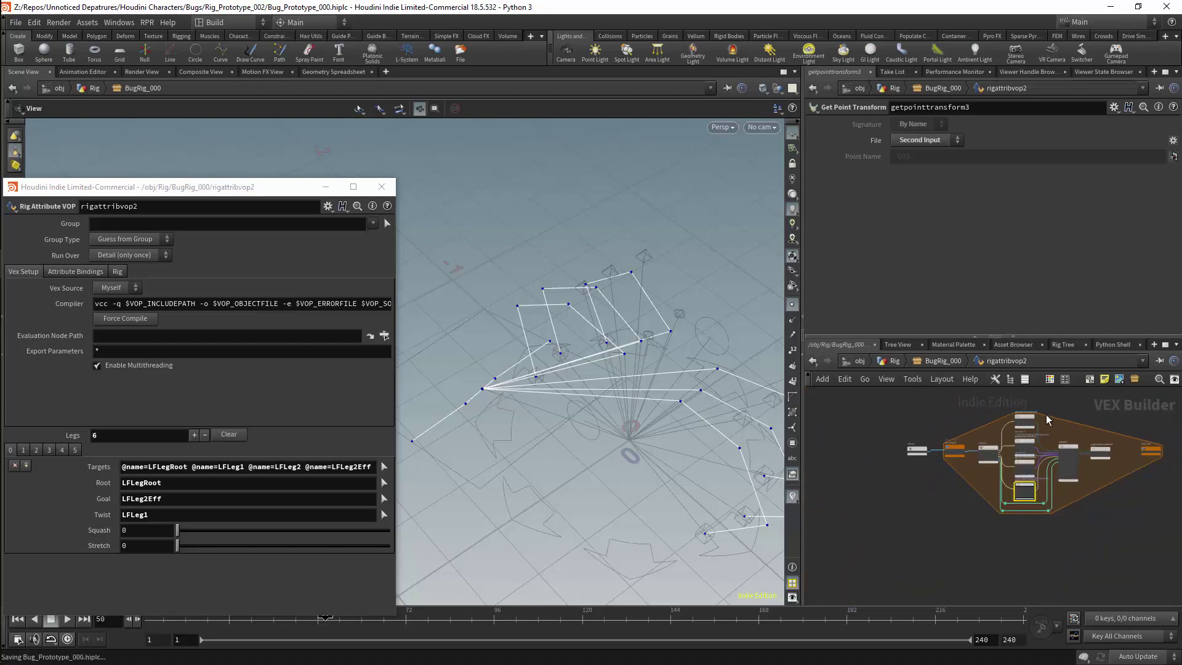
{"action": "left_click", "coordinate": [933, 362]}
{"action": "key", "text": "Tab"}
{"action": "type", "text": "re"}
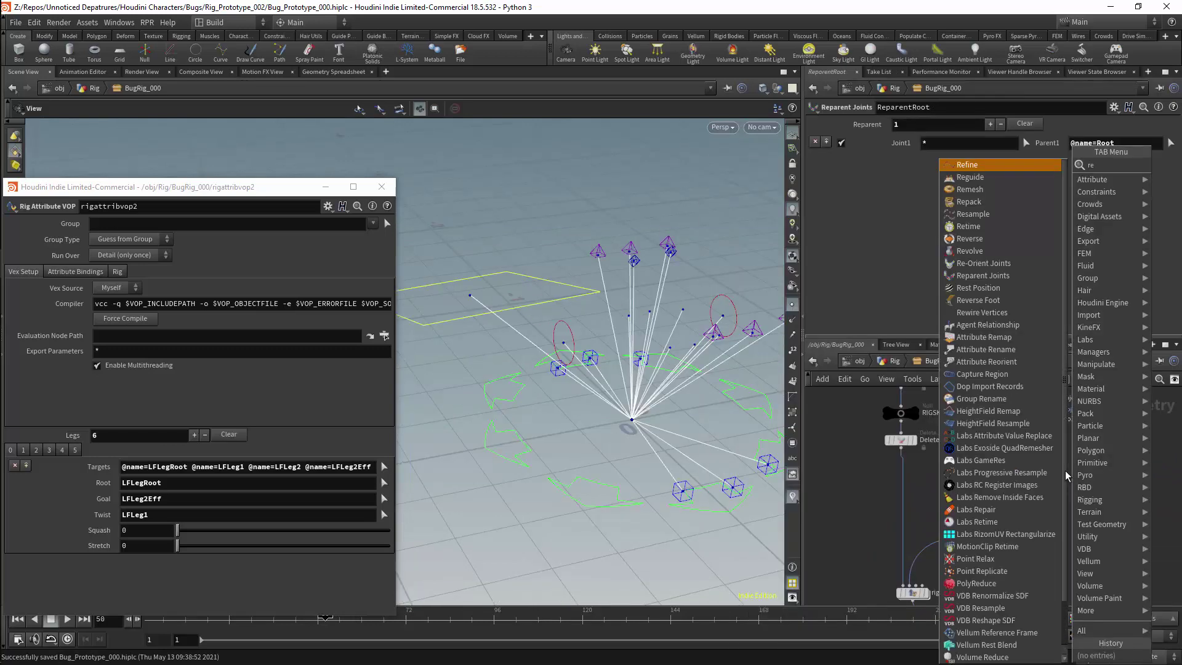
{"action": "left_click", "coordinate": [985, 276]}
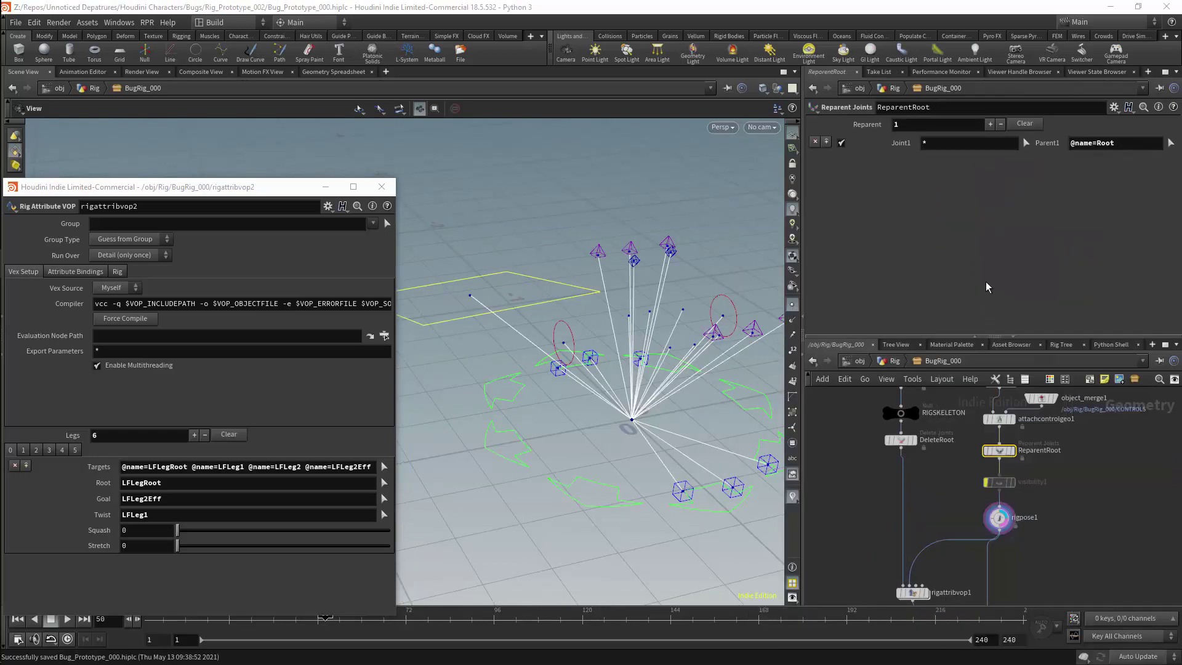
{"action": "left_click", "coordinate": [1004, 469]}
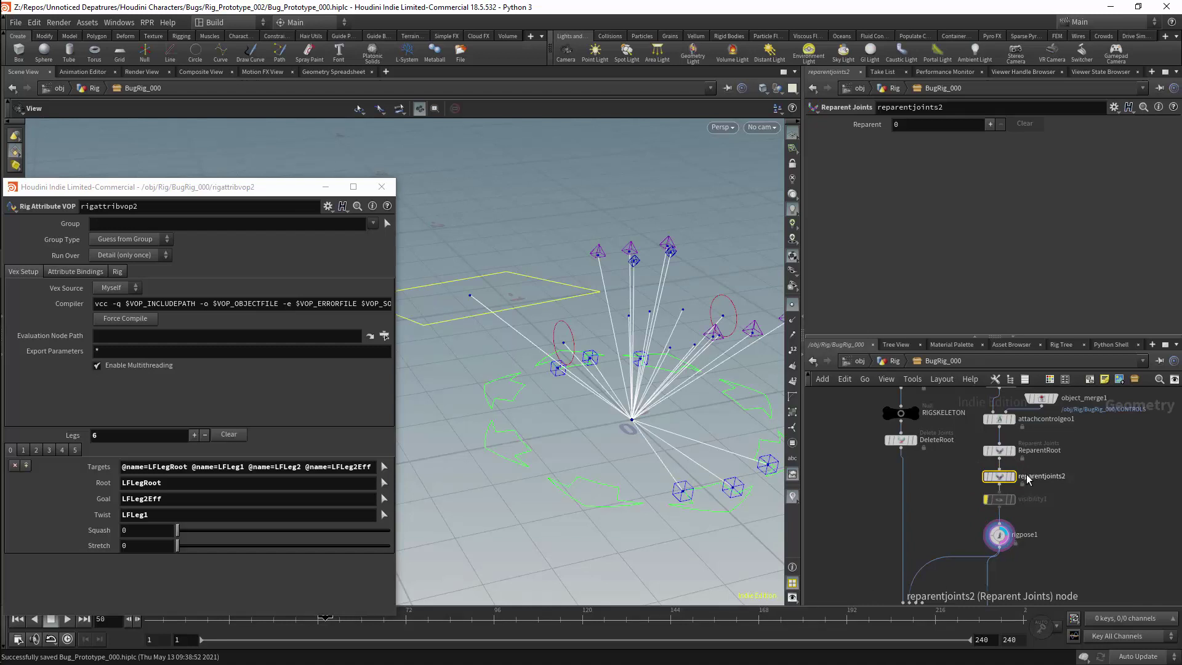
Step: Rename the new Reparent Joints node to ReparentLegs
{"action": "double_click", "coordinate": [1029, 477]}
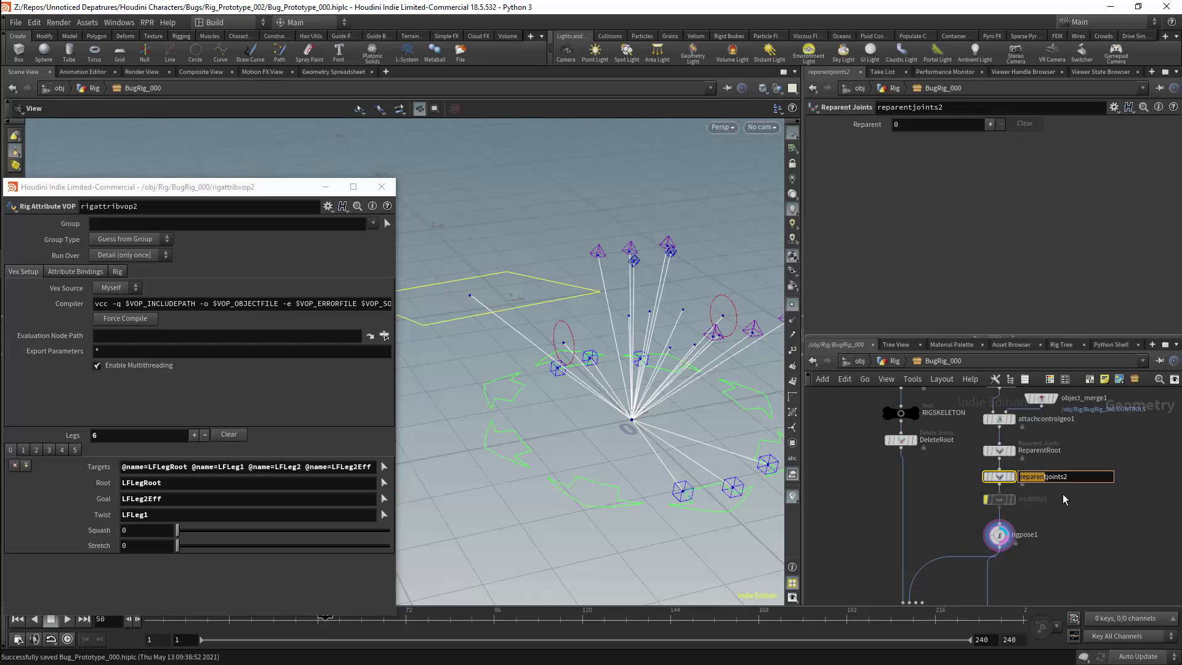
{"action": "type", "text": "ReparentLegs"}
{"action": "key", "text": "Return"}
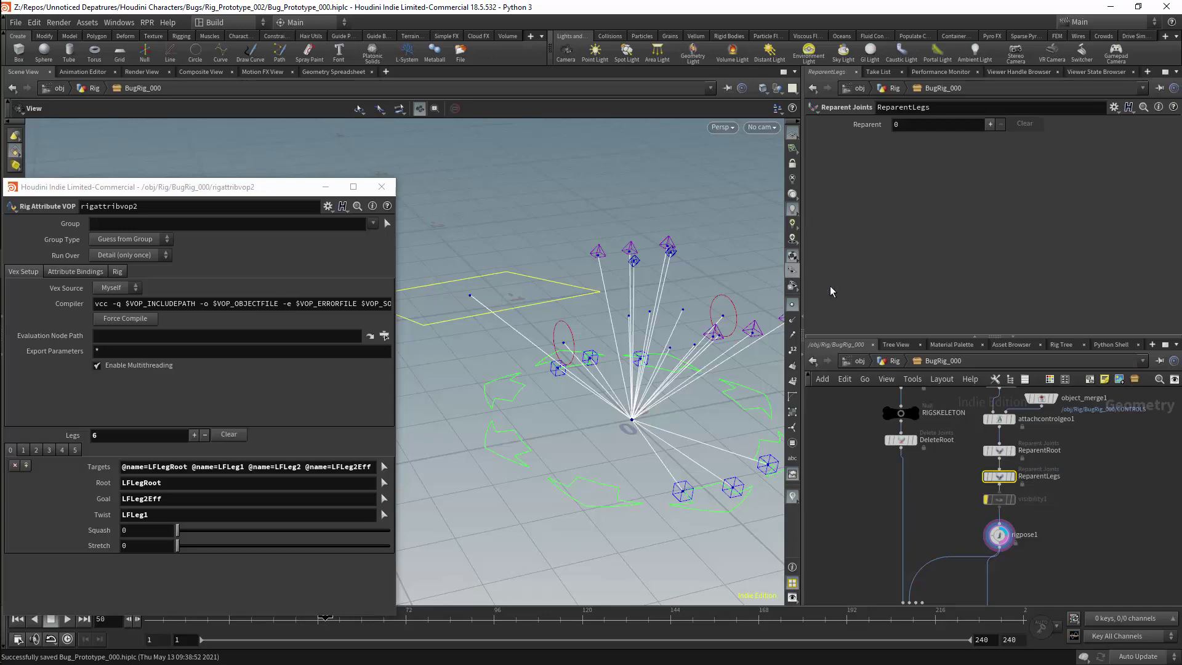
Step: Add one reparent entry to ReparentLegs and pick the COG control as its parent
{"action": "left_click", "coordinate": [990, 124]}
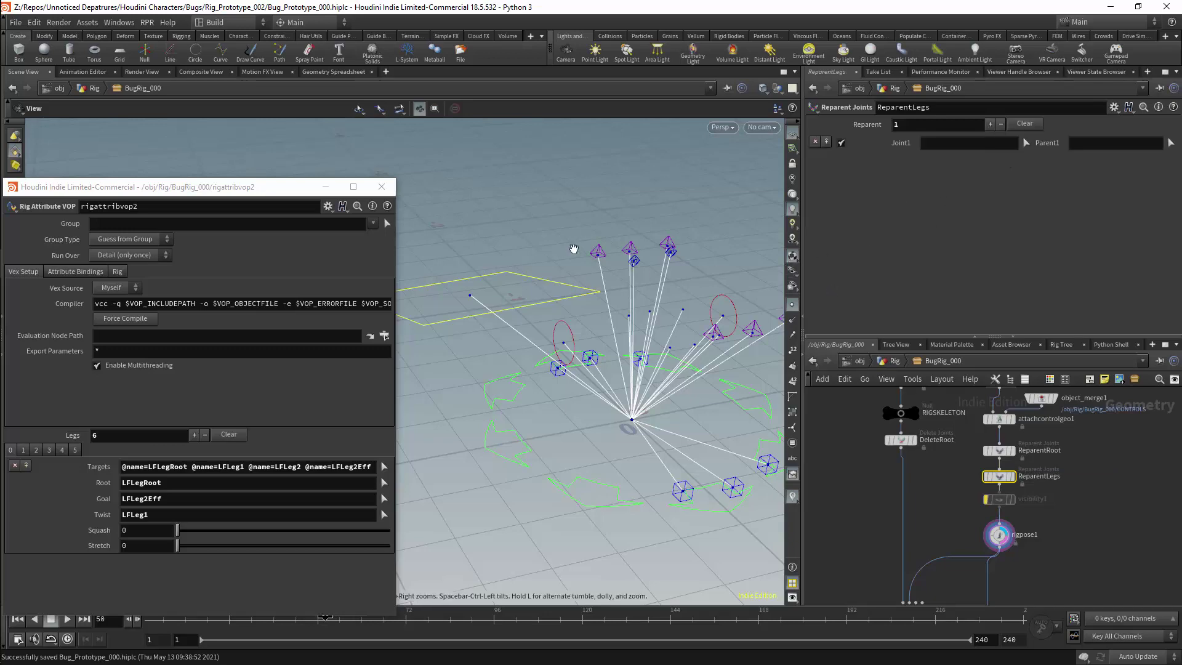
{"action": "left_click_drag", "start_coordinate": [575, 252], "coordinate": [699, 261]}
{"action": "left_click", "coordinate": [1170, 143]}
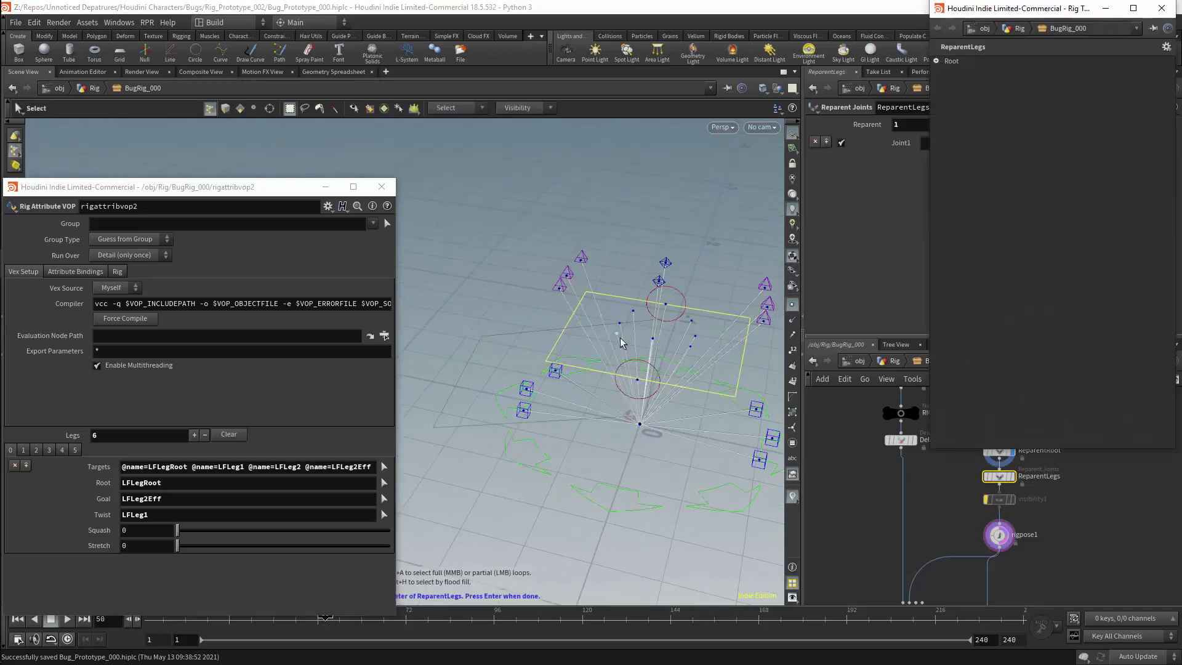
{"action": "left_click_drag", "start_coordinate": [683, 360], "coordinate": [633, 324], "text": "alt"}
{"action": "left_click", "coordinate": [631, 336]}
{"action": "key", "text": "Return"}
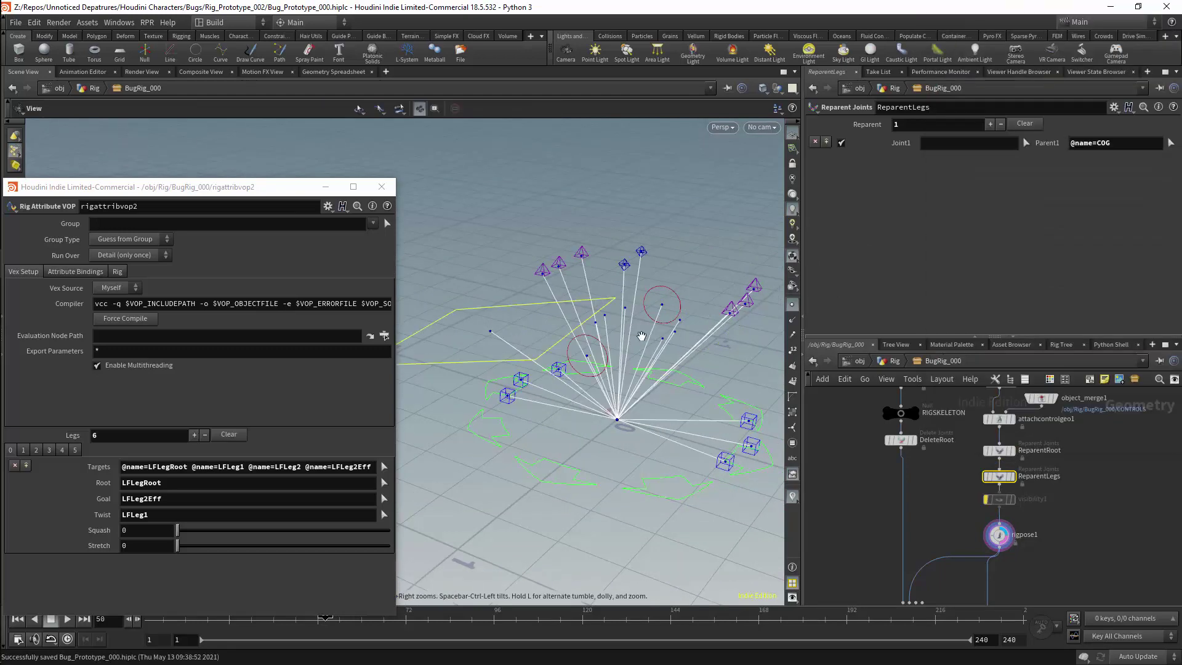
{"action": "left_click", "coordinate": [1025, 143]}
{"action": "left_click", "coordinate": [660, 336]}
{"action": "key", "text": "Return"}
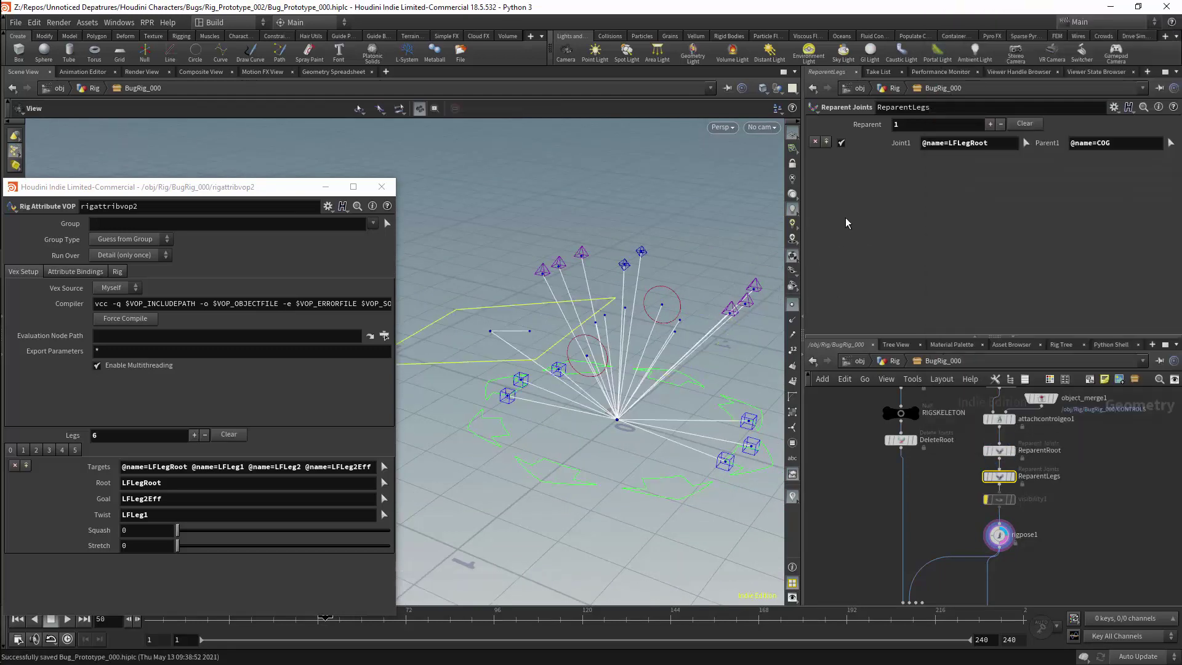
{"action": "left_click", "coordinate": [949, 143]}
{"action": "type", "text": "*"}
{"action": "key", "text": "Return"}
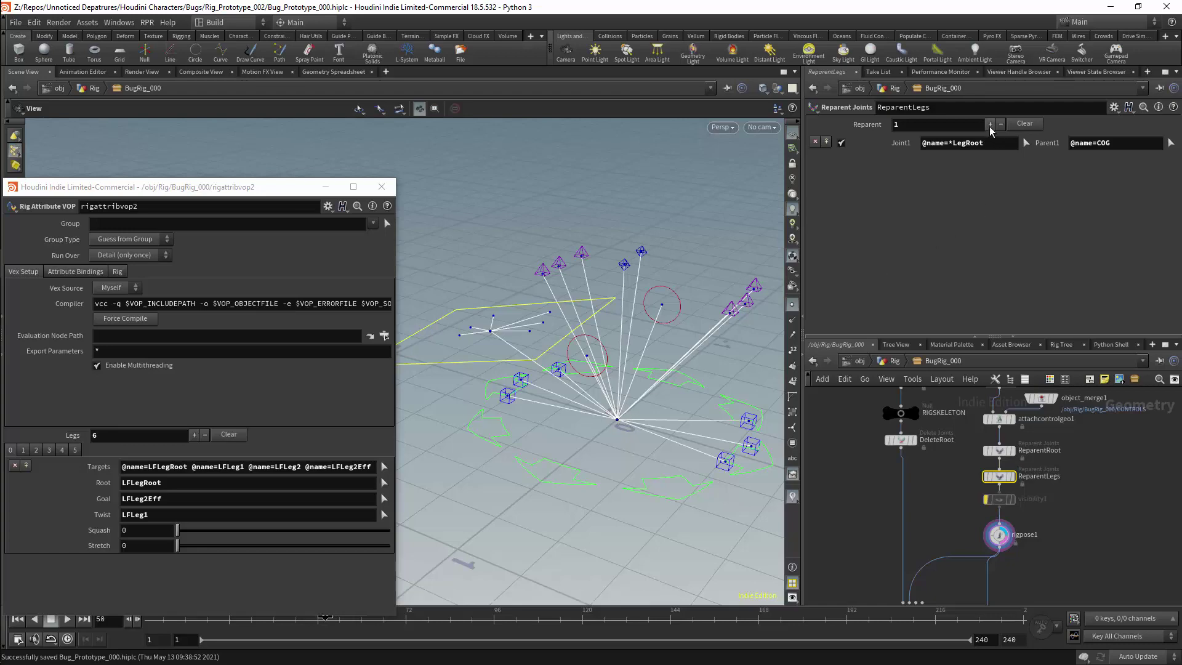
Step: Add a second reparent entry to ReparentLegs with LFLeg1 as the joint and LFLeg2Eff as its parent
{"action": "left_click", "coordinate": [990, 124]}
{"action": "left_click_drag", "start_coordinate": [632, 351], "coordinate": [579, 407]}
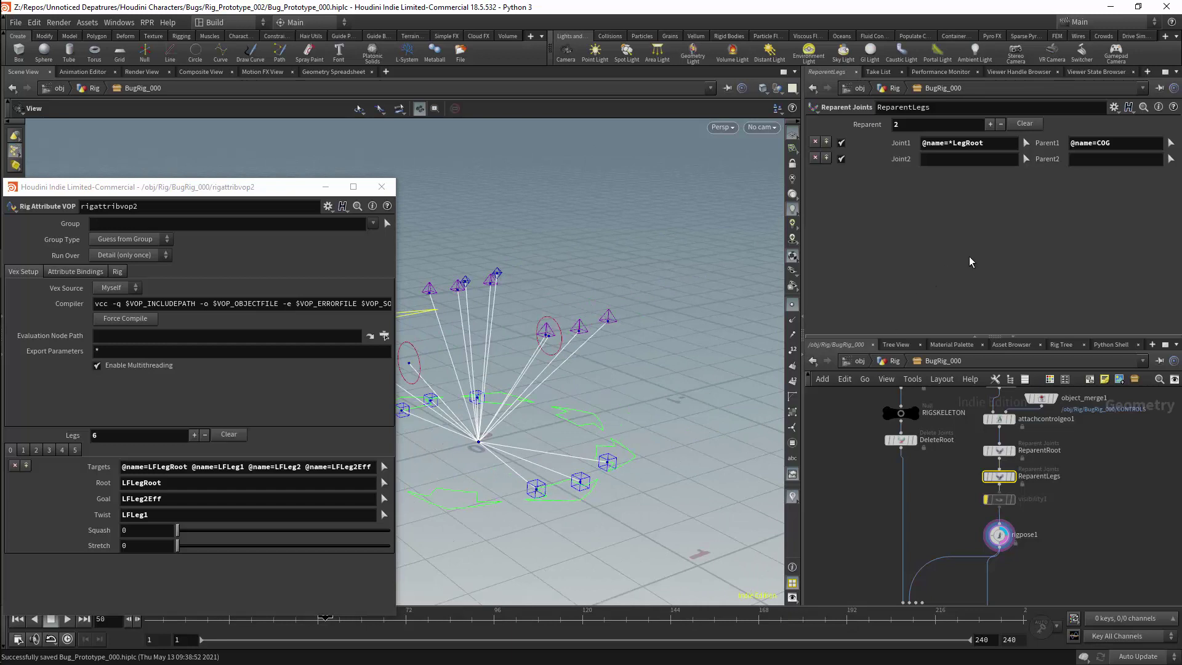
{"action": "left_click", "coordinate": [1170, 158]}
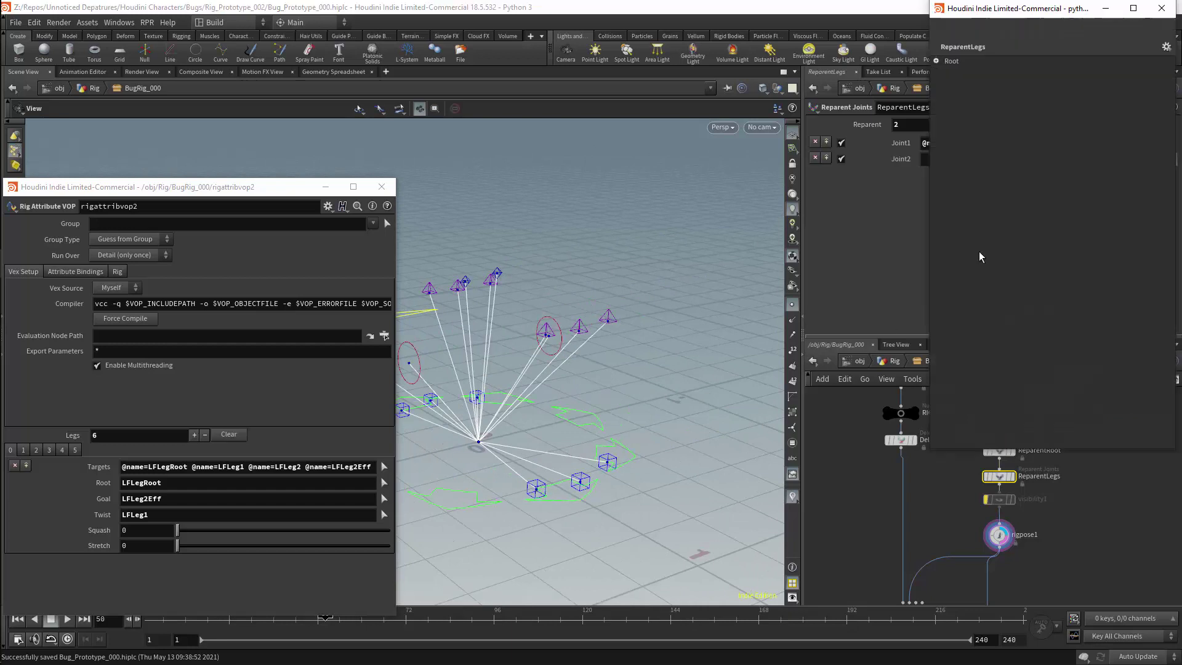
{"action": "left_click", "coordinate": [538, 490]}
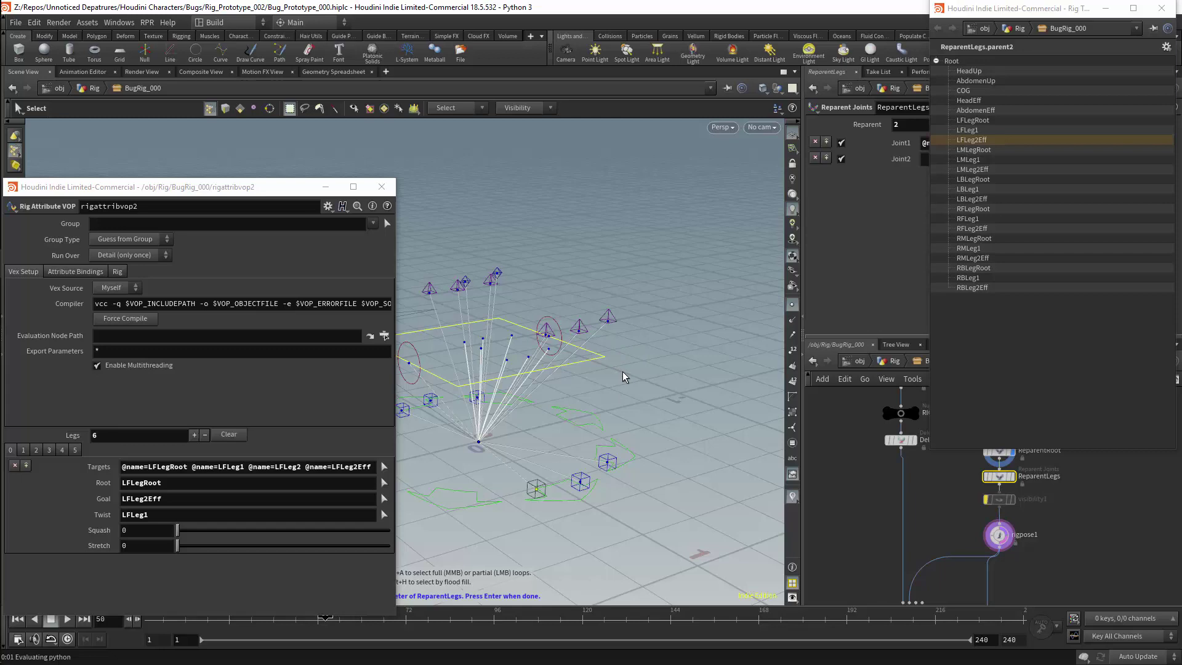
{"action": "key", "text": "Return"}
{"action": "left_click", "coordinate": [1025, 159]}
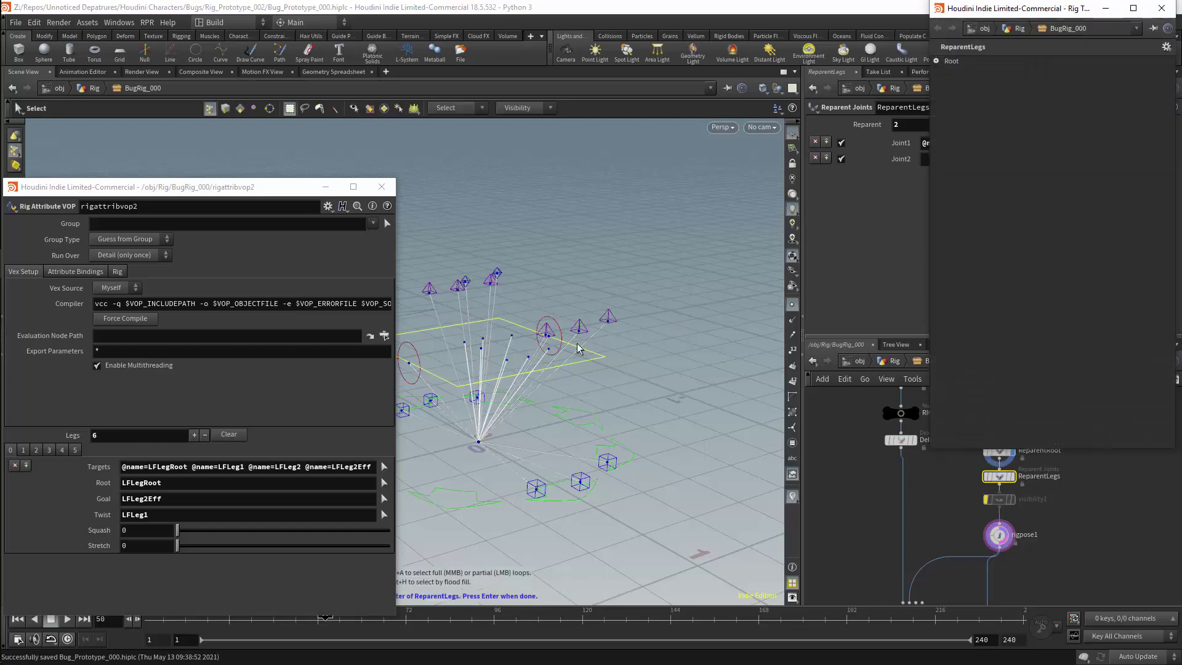
{"action": "left_click", "coordinate": [547, 339]}
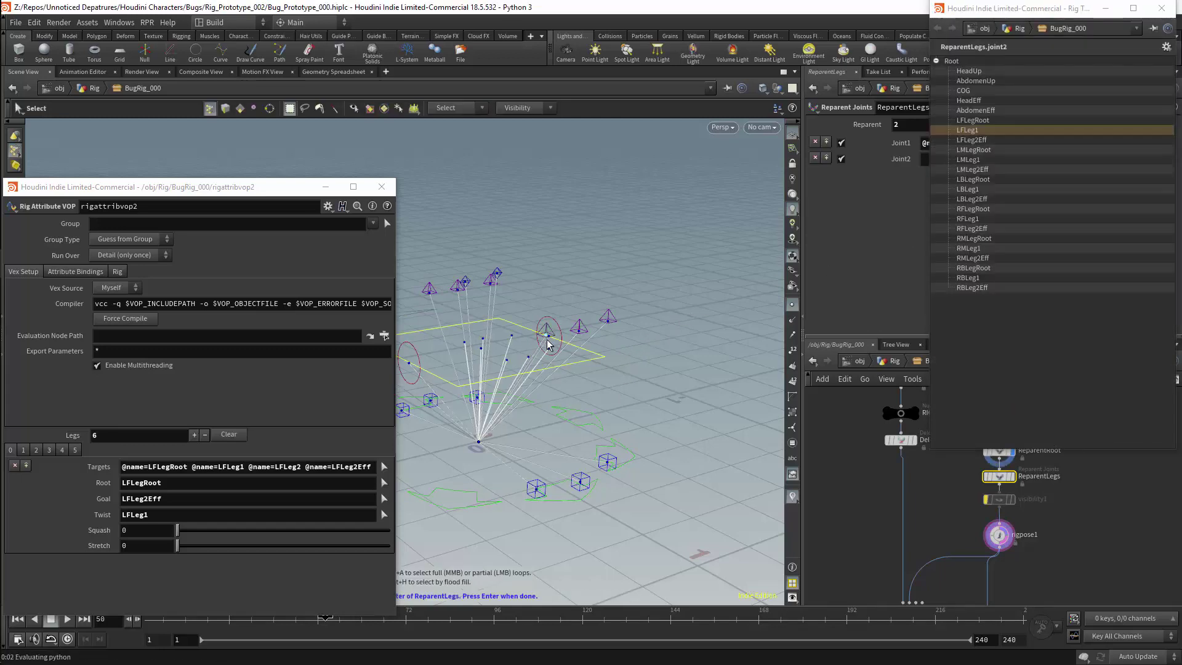
{"action": "key", "text": "Return"}
Step: Select rigpose1 for editing while displaying the rigattribvop2 result in the viewport
{"action": "left_click_drag", "start_coordinate": [546, 405], "coordinate": [607, 343]}
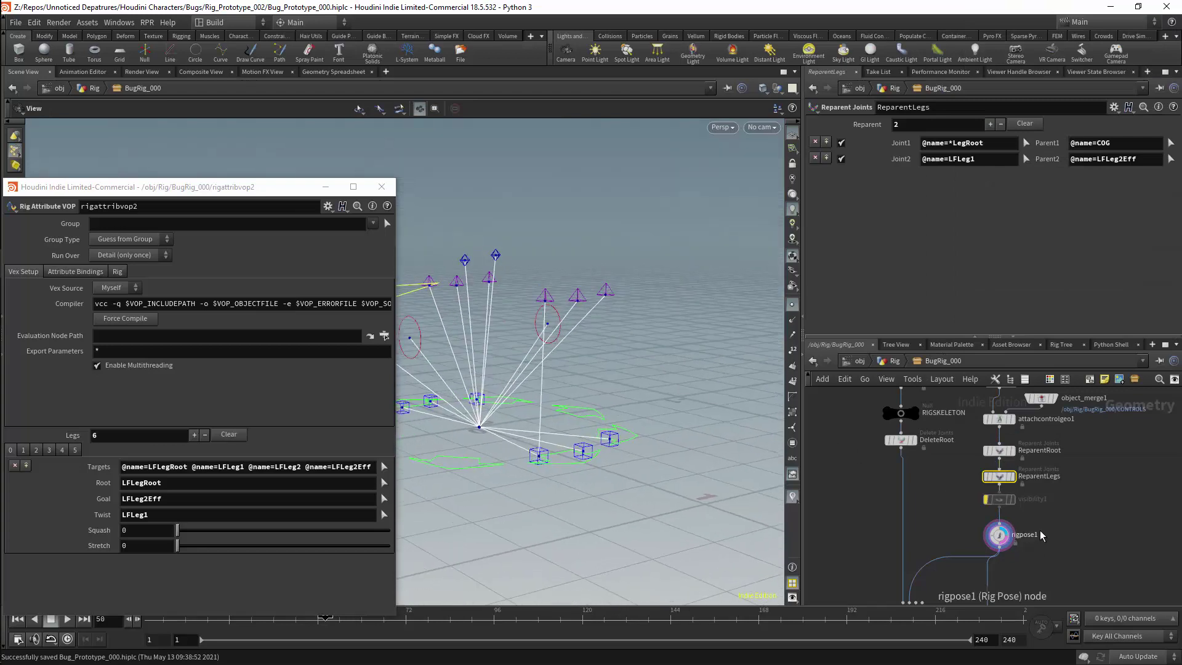
{"action": "left_click", "coordinate": [1005, 535]}
{"action": "middle_click_drag", "start_coordinate": [702, 463], "coordinate": [715, 422]}
{"action": "scroll", "coordinate": [715, 424], "scroll_direction": "down", "scroll_amount": 2}
{"action": "middle_click_drag", "start_coordinate": [1127, 518], "coordinate": [1156, 391]}
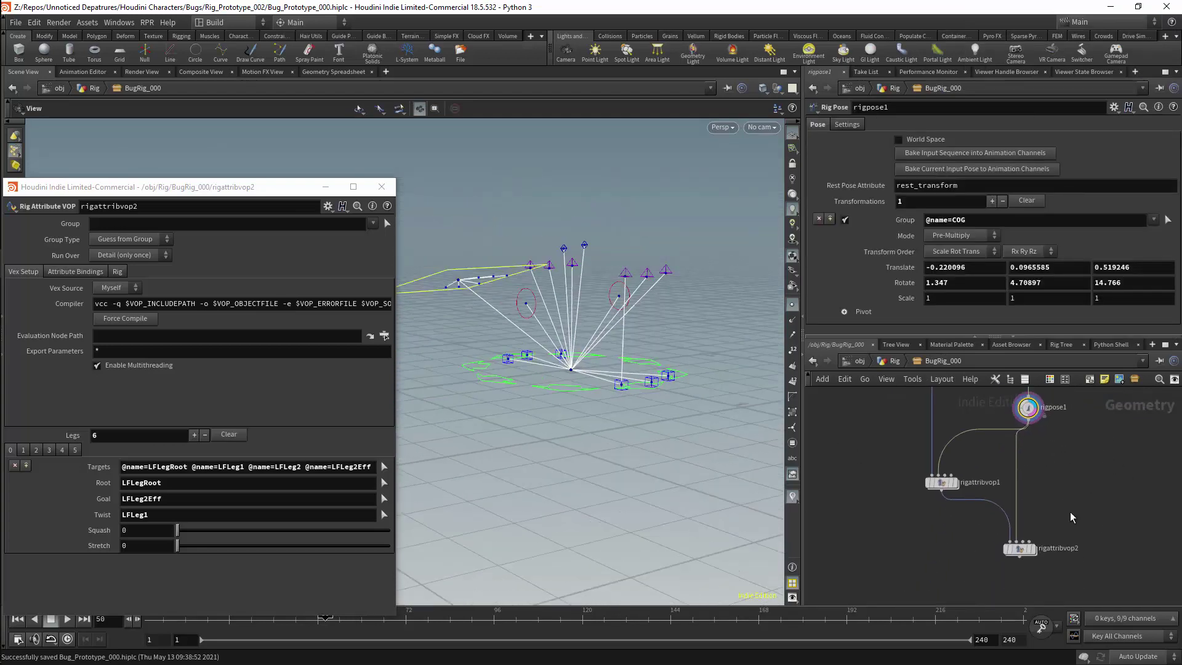
{"action": "left_click", "coordinate": [1033, 550]}
{"action": "left_click_drag", "start_coordinate": [639, 378], "coordinate": [607, 367]}
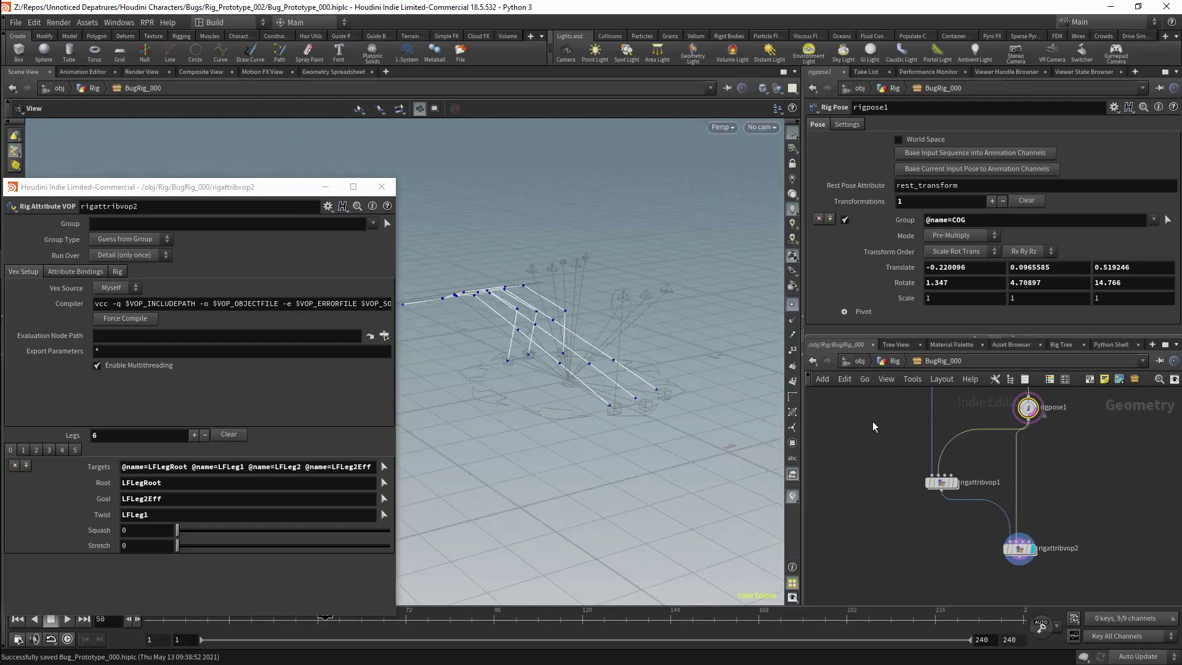
Step: Pose the LFLeg2Eff foot control, moving it about 0.19 in Y and 0.64 in Z
{"action": "key", "text": "Return"}
{"action": "left_click", "coordinate": [609, 414]}
{"action": "left_click_drag", "start_coordinate": [575, 411], "coordinate": [543, 401], "text": "alt"}
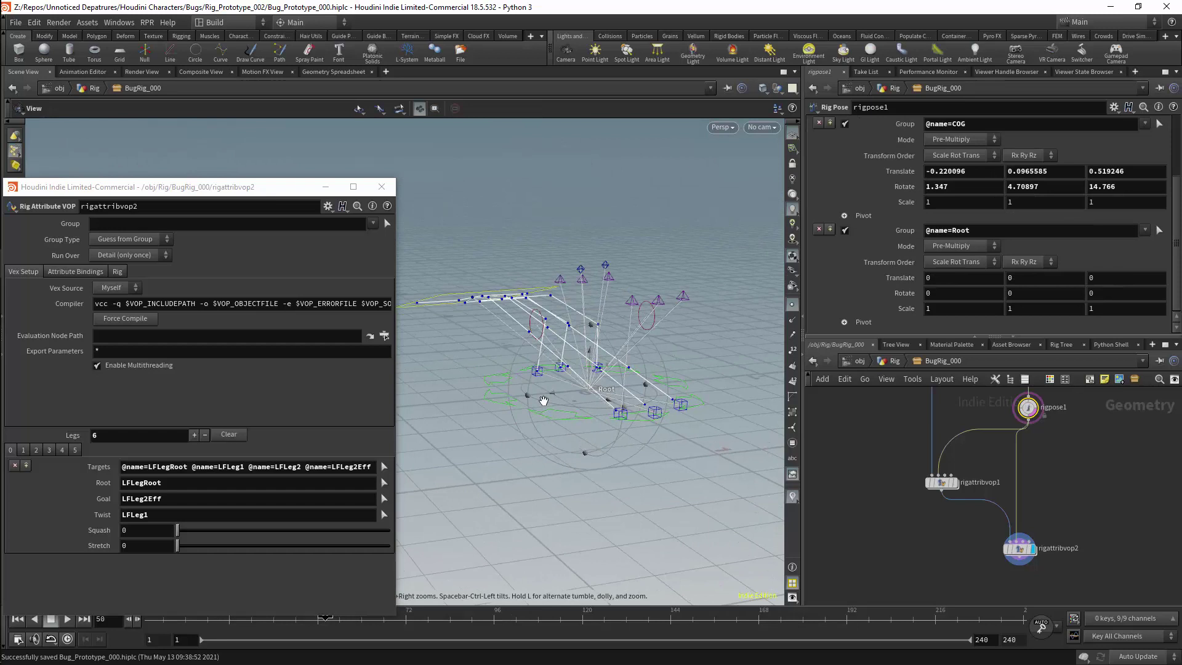
{"action": "middle_click_drag", "start_coordinate": [543, 400], "coordinate": [581, 408], "text": "alt"}
{"action": "left_click", "coordinate": [670, 433]}
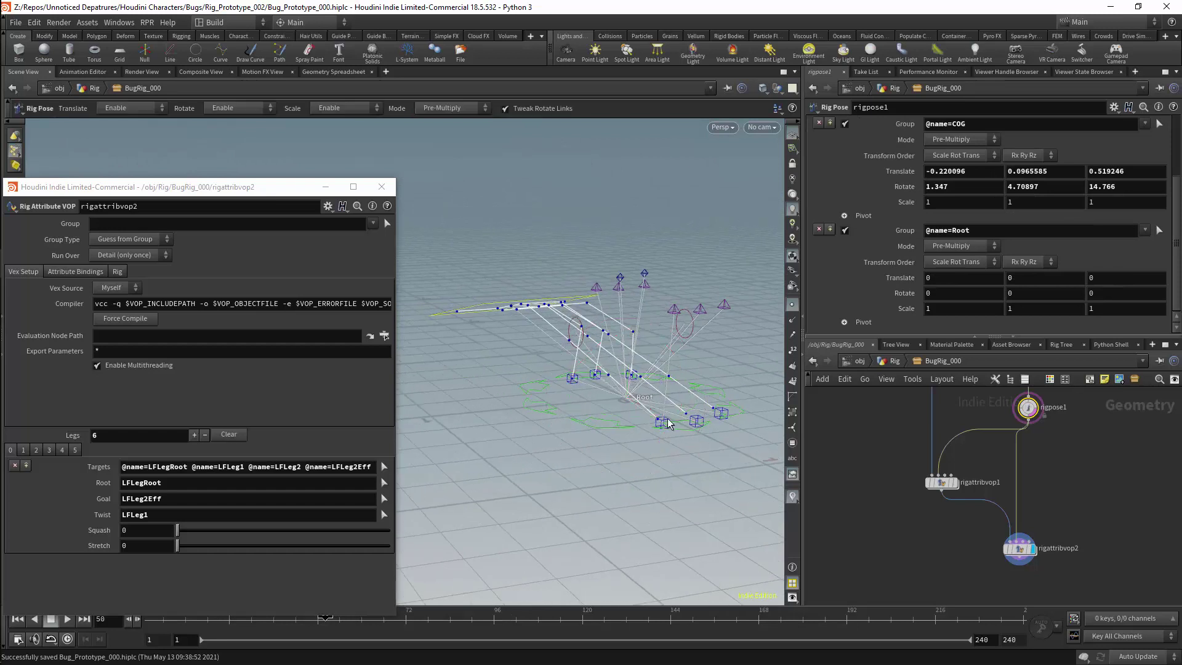
{"action": "left_click", "coordinate": [665, 423]}
{"action": "left_click_drag", "start_coordinate": [664, 422], "coordinate": [502, 364]}
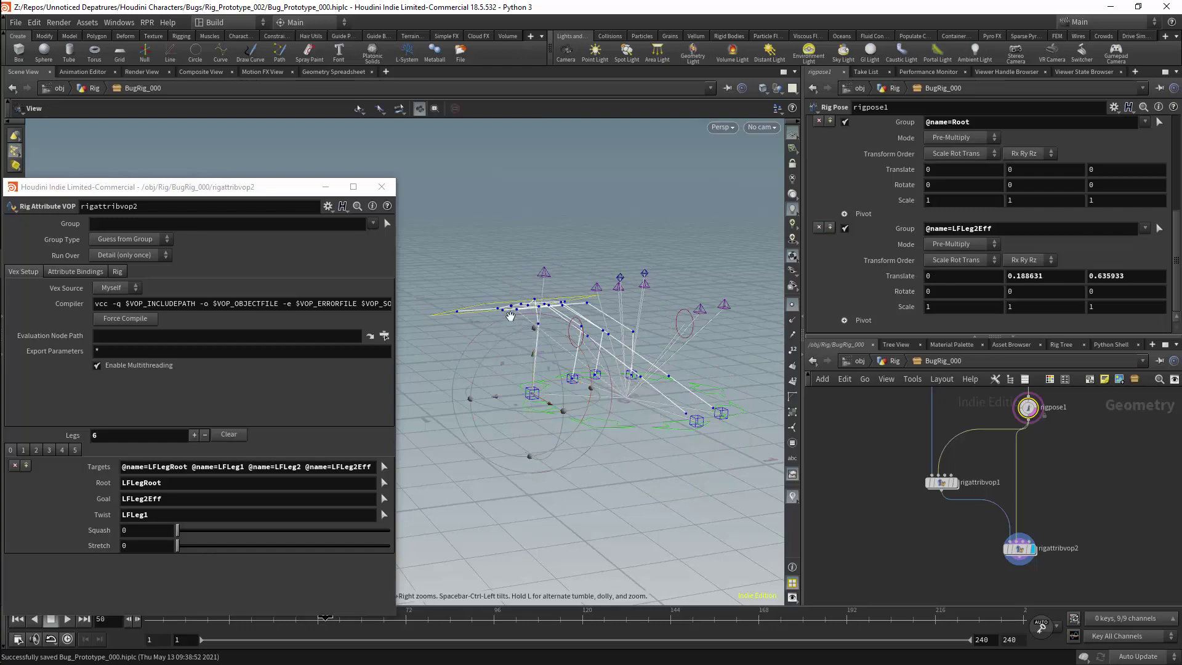
Step: Move the LFLeg1 twist control about 0.05 in X and -0.07 in Y to test the front leg's bend
{"action": "left_click_drag", "start_coordinate": [510, 316], "coordinate": [622, 360], "text": "alt"}
{"action": "left_click", "coordinate": [637, 277]}
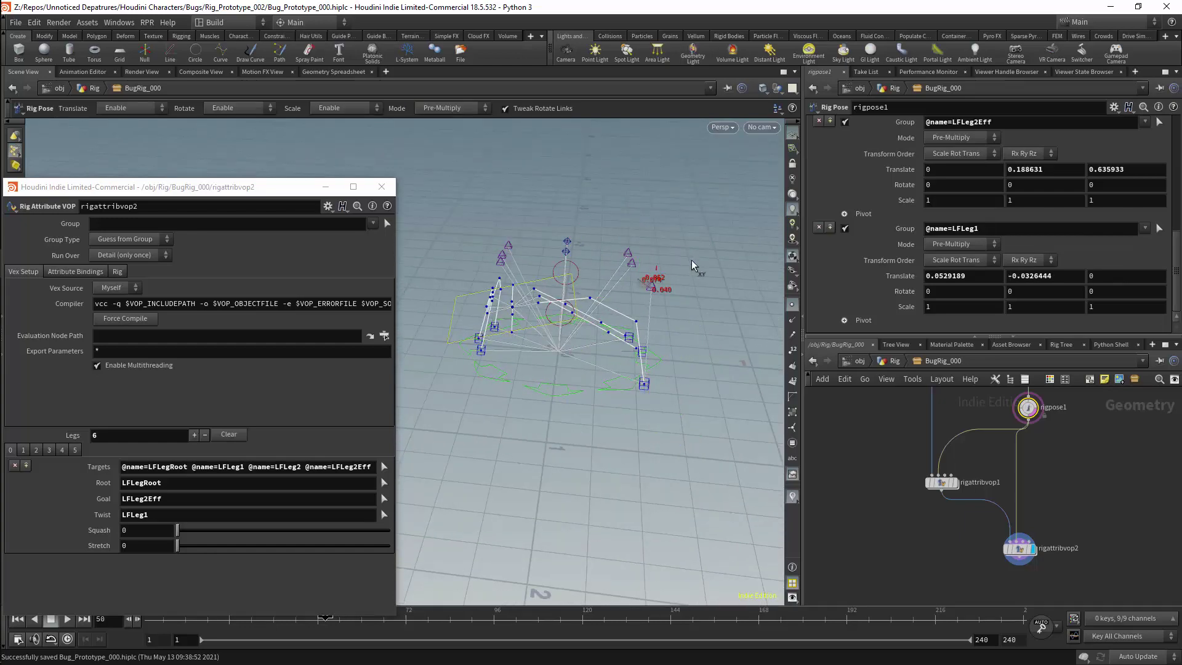
{"action": "left_click_drag", "start_coordinate": [692, 260], "coordinate": [692, 274]}
{"action": "left_click_drag", "start_coordinate": [692, 274], "coordinate": [626, 359], "text": "alt"}
Step: Move the COG control in the viewport to test the legs against the shifted body
{"action": "left_click_drag", "start_coordinate": [708, 363], "coordinate": [597, 350], "text": "alt"}
{"action": "left_click", "coordinate": [467, 338]}
{"action": "left_click_drag", "start_coordinate": [493, 332], "coordinate": [648, 333]}
{"action": "key", "text": "Escape"}
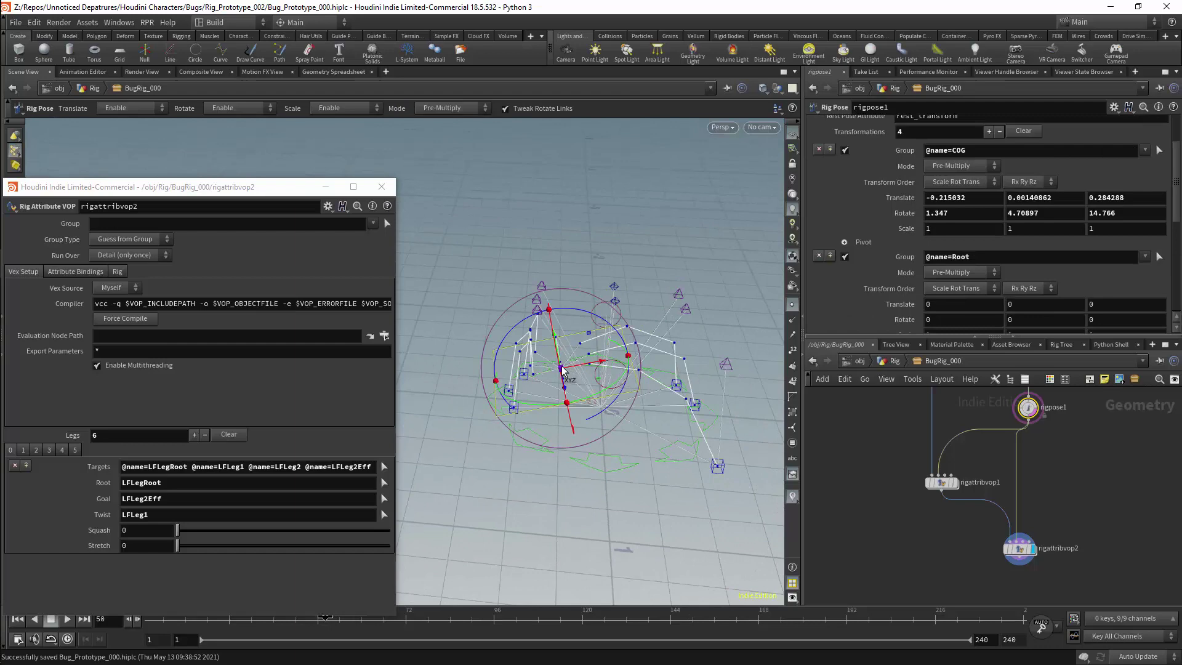
{"action": "left_click_drag", "start_coordinate": [563, 368], "coordinate": [601, 350]}
Step: Move the RFLeg1 twist control to about -0.08, 0.03, 0.14 and RMLeg1 to about -0.06, 0.03, 0.10
{"action": "left_click_drag", "start_coordinate": [671, 251], "coordinate": [610, 247], "text": "alt"}
{"action": "key", "text": "Return"}
{"action": "left_click", "coordinate": [603, 262]}
{"action": "left_click", "coordinate": [628, 260]}
{"action": "left_click_drag", "start_coordinate": [610, 247], "coordinate": [677, 228], "text": "alt"}
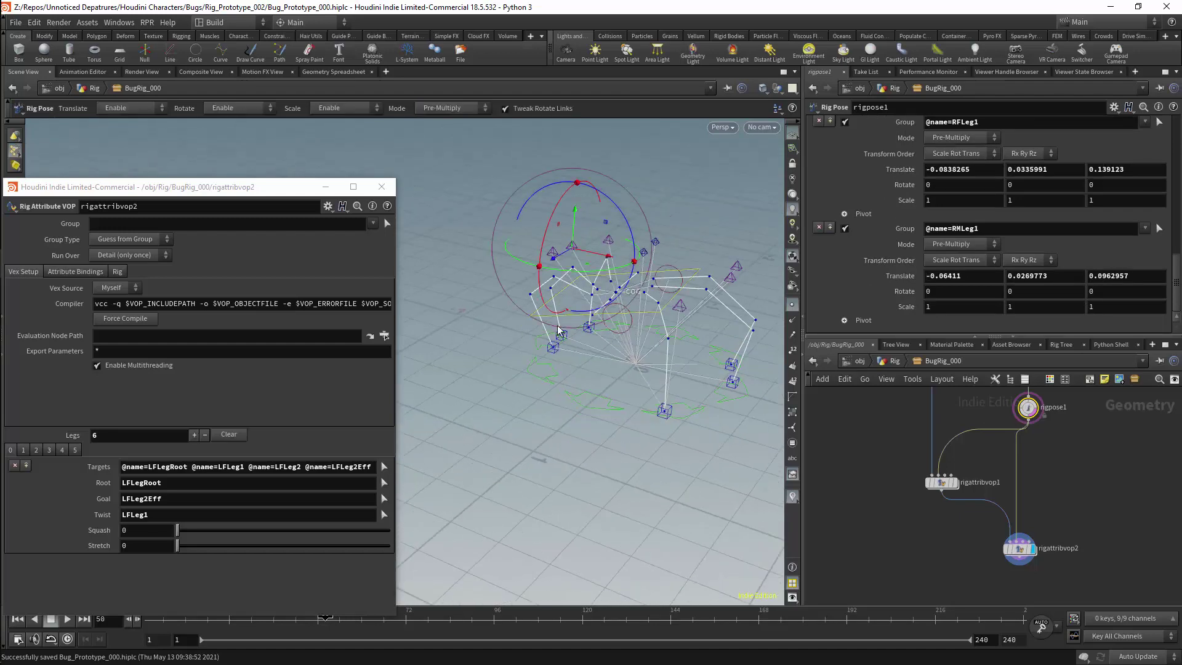
{"action": "middle_click_drag", "start_coordinate": [1133, 443], "coordinate": [1075, 568]}
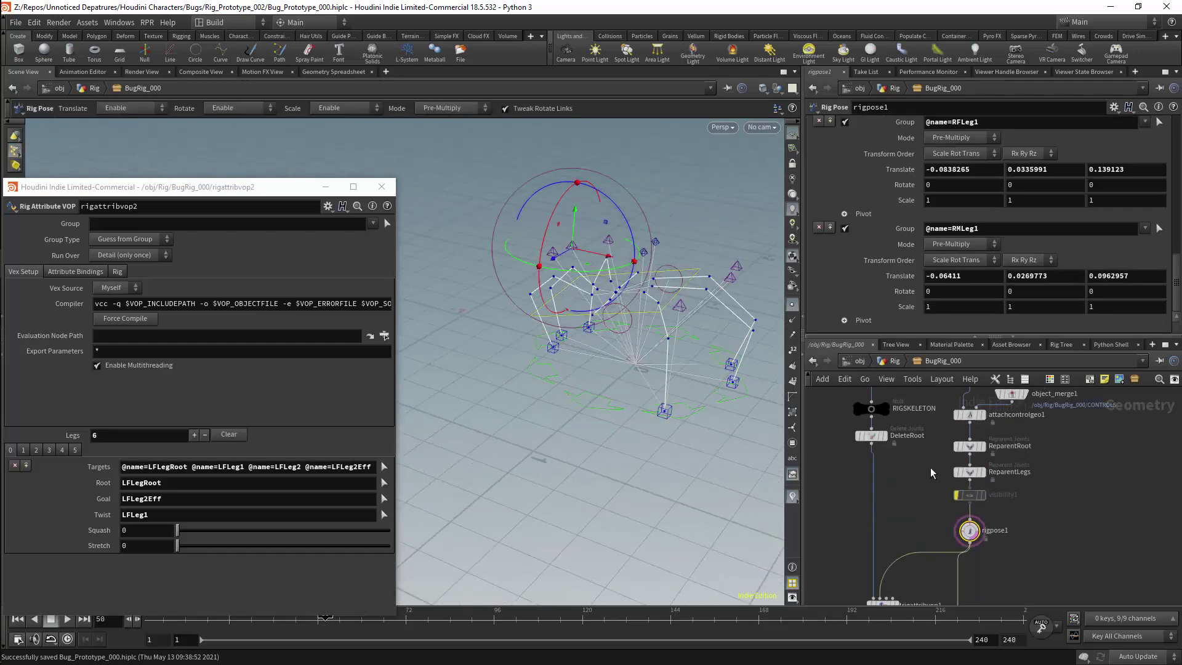
{"action": "left_click", "coordinate": [969, 471]}
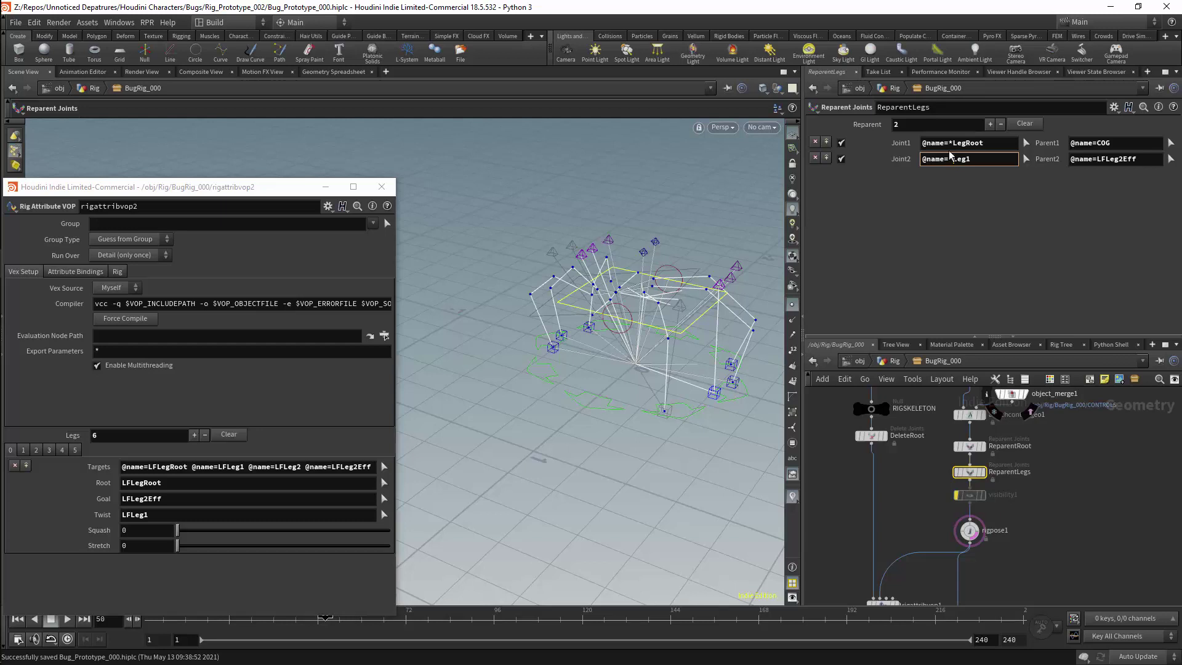
{"action": "left_click", "coordinate": [1108, 160]}
{"action": "left_click", "coordinate": [1127, 133]}
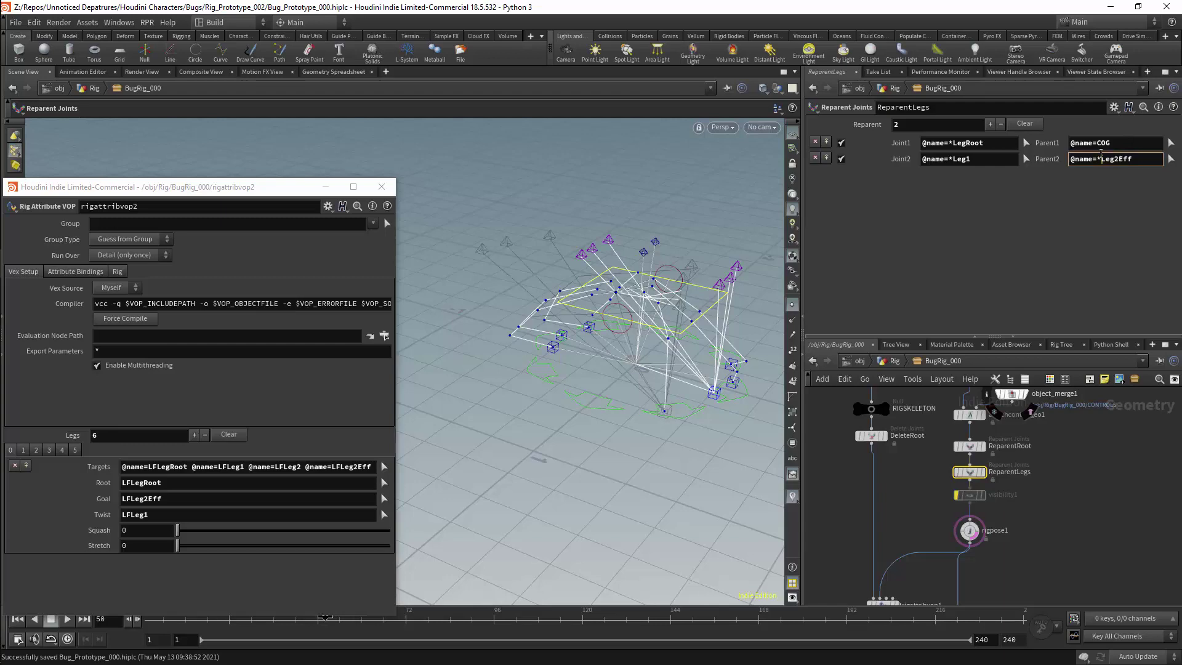
{"action": "type", "text": "*"}
{"action": "key", "text": "Return"}
Step: In rigpose1, pull the LFLeg2Eff foot control far from the body, to a translation of about 0.04, -0.37, 0.91
{"action": "left_click", "coordinate": [969, 530]}
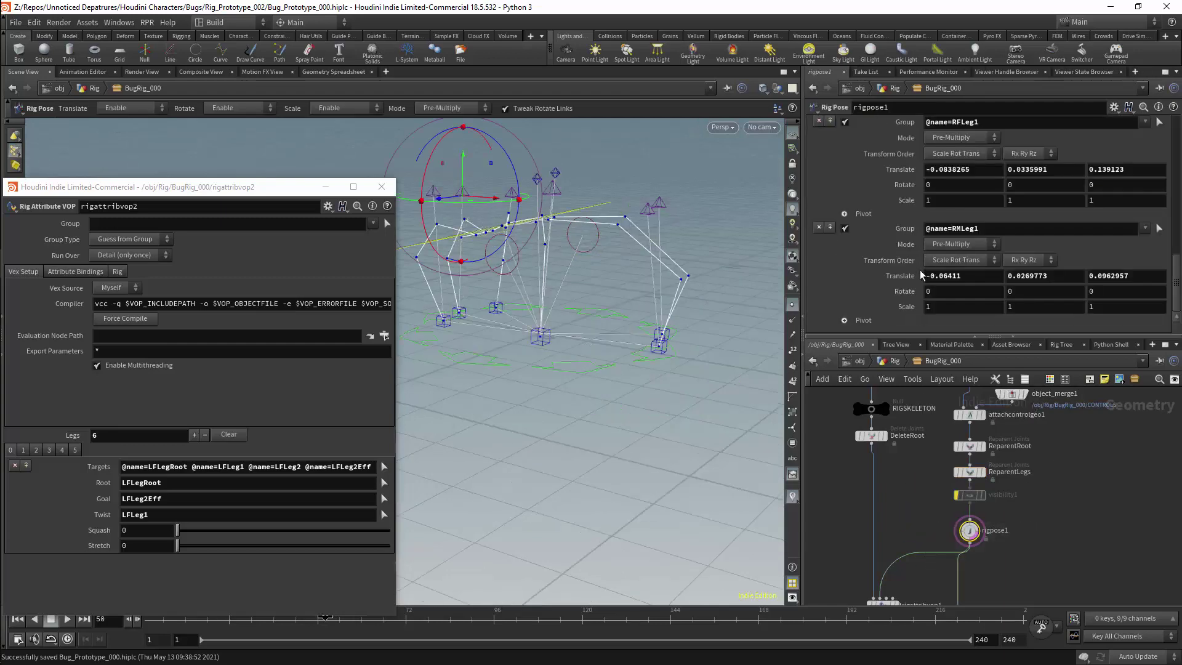
{"action": "left_click", "coordinate": [543, 338]}
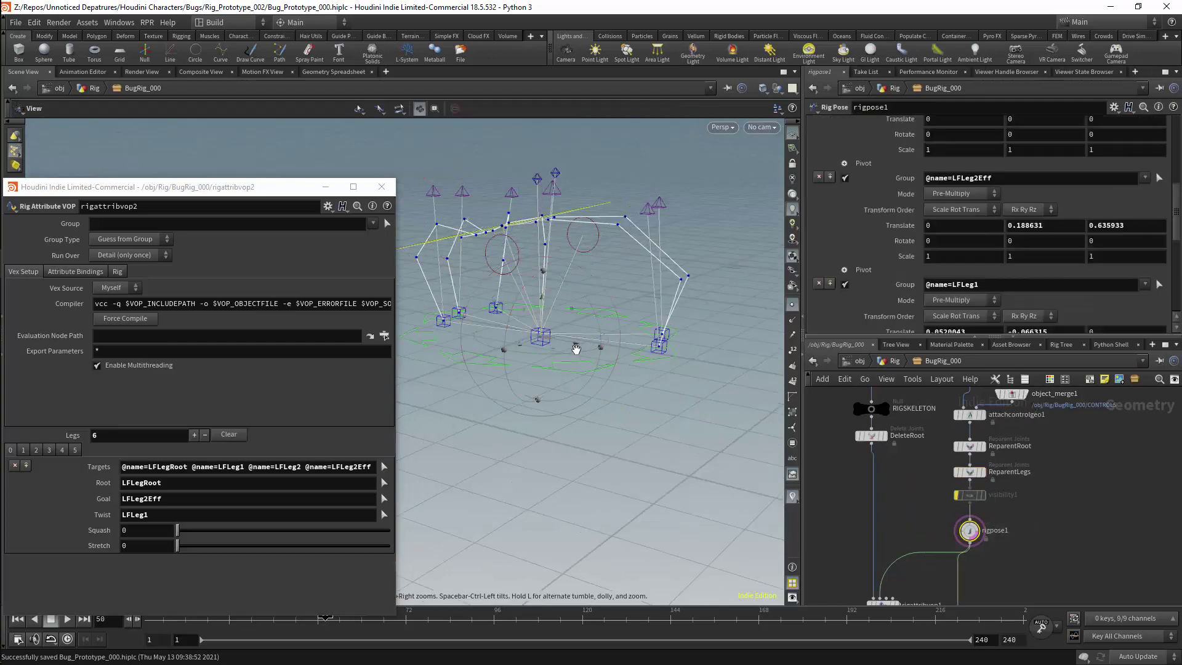
{"action": "left_click_drag", "start_coordinate": [576, 347], "coordinate": [605, 341], "text": "alt"}
{"action": "left_click_drag", "start_coordinate": [558, 308], "coordinate": [484, 458]}
Step: Try the first leg's Squash and Stretch sliders on rigattribvop2, and reselect rigpose1
{"action": "middle_click_drag", "start_coordinate": [1067, 550], "coordinate": [1094, 465]}
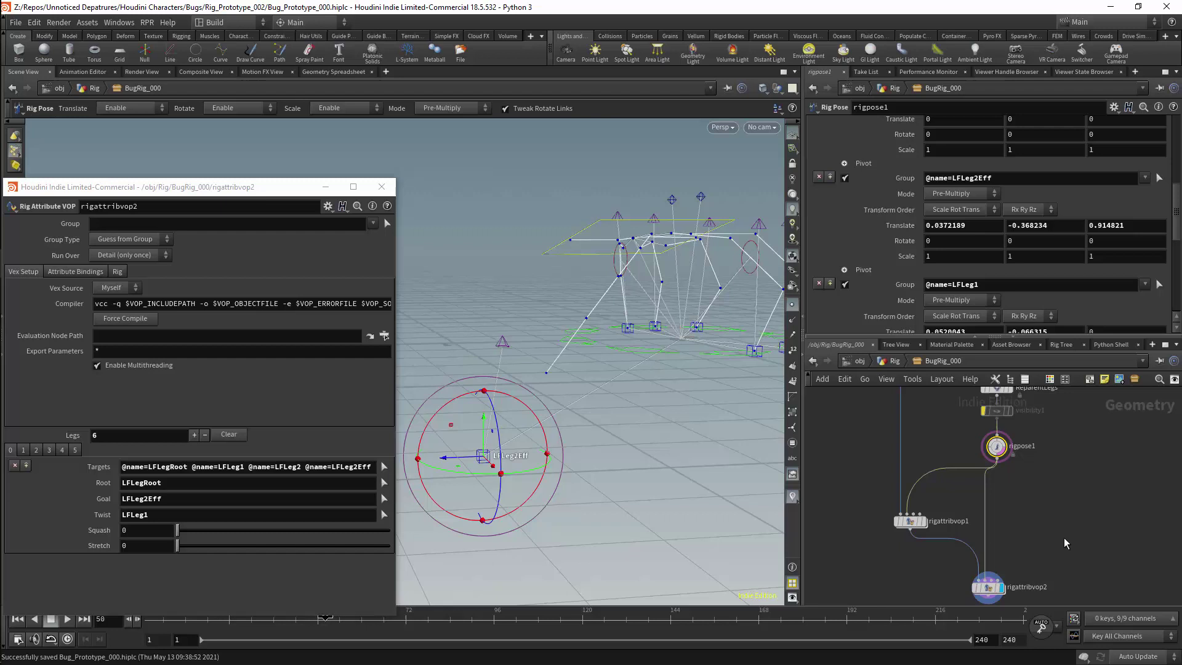
{"action": "left_click", "coordinate": [987, 587]}
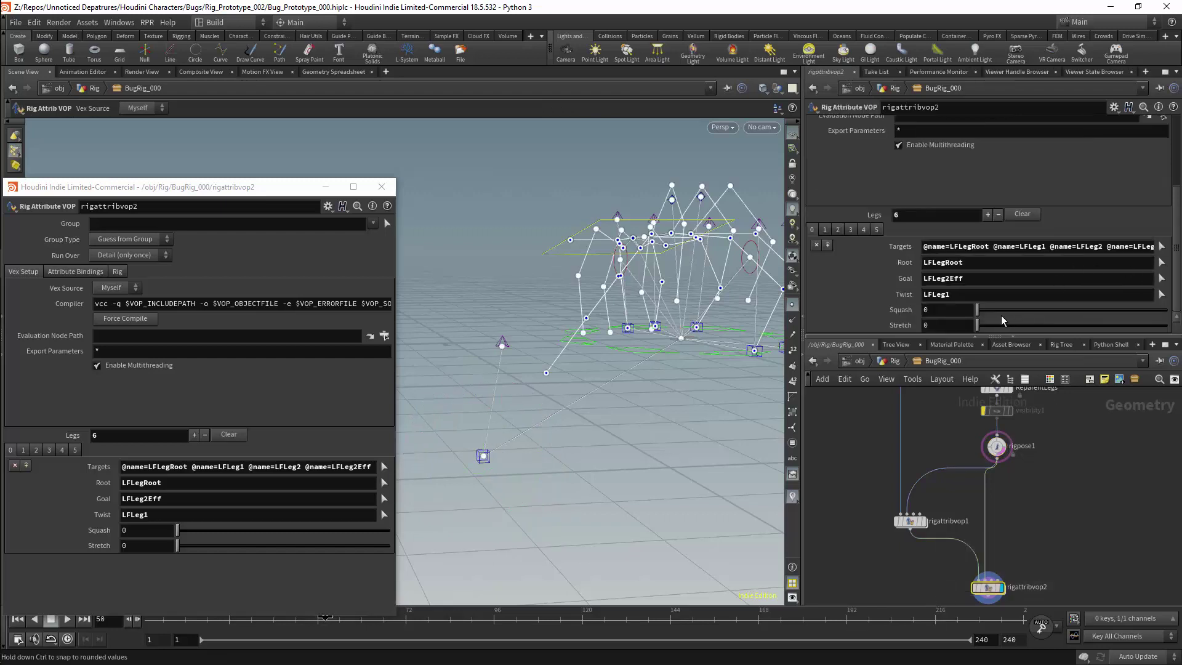
{"action": "left_click_drag", "start_coordinate": [1003, 309], "coordinate": [972, 330]}
{"action": "left_click", "coordinate": [999, 447]}
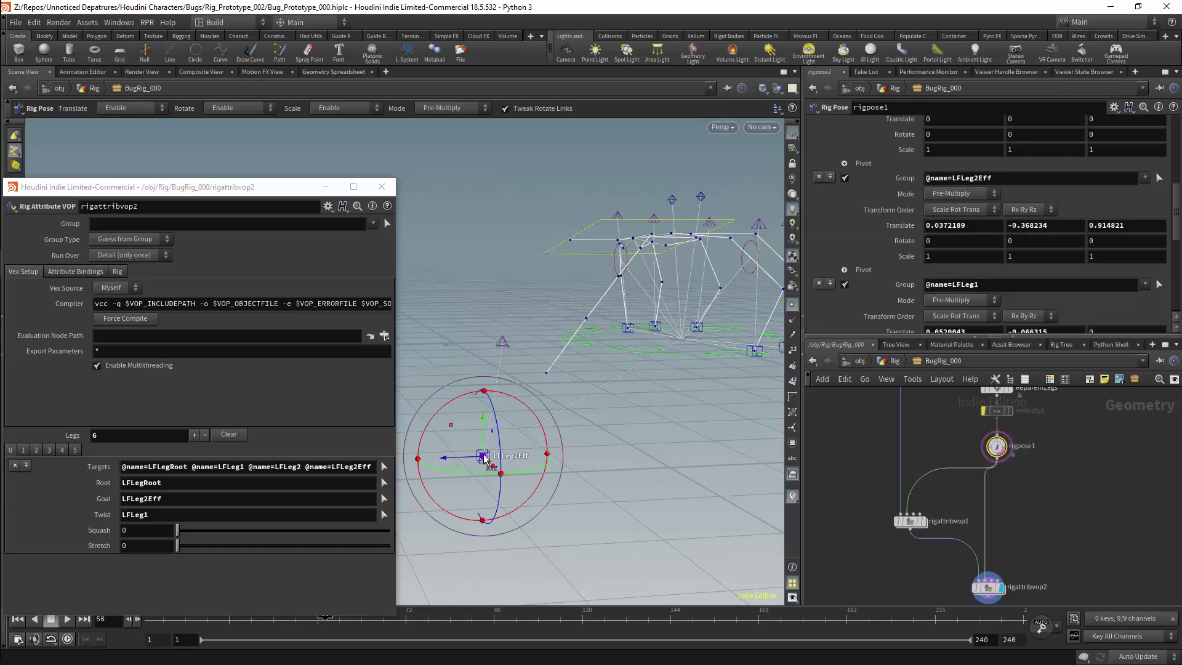